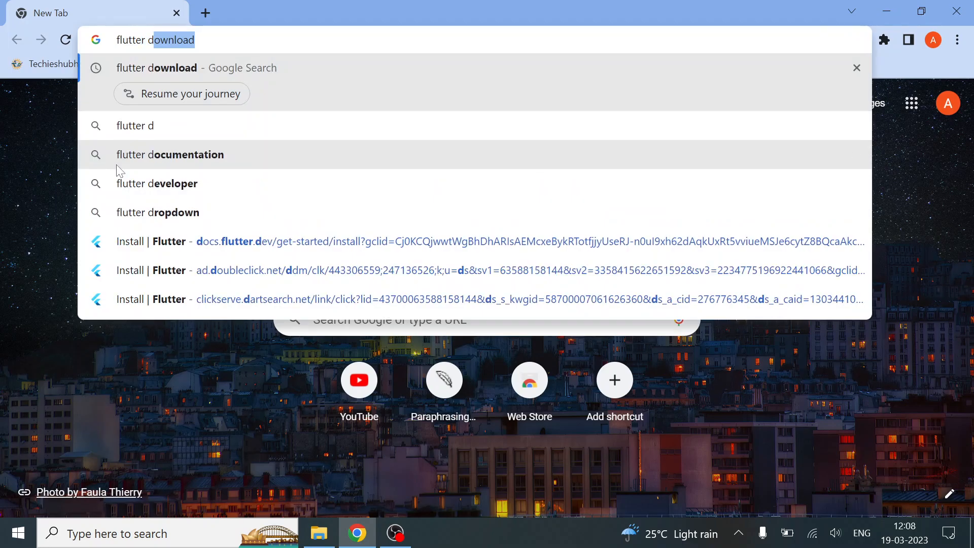
# Search the web for "flutter download" and open Flutter's installation page for Windows
pyautogui.press('Return')
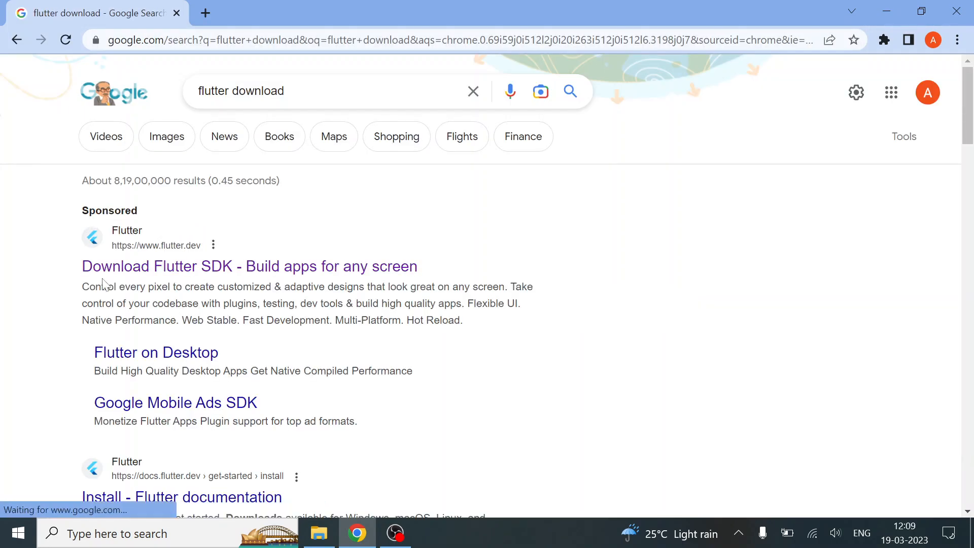
pyautogui.click(147, 267)
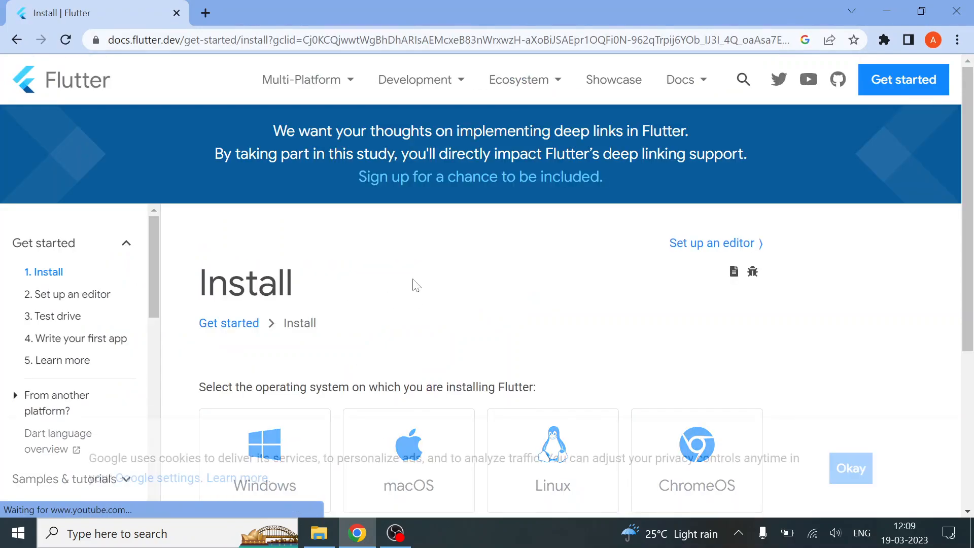
pyautogui.scroll(-3, 317, 293)
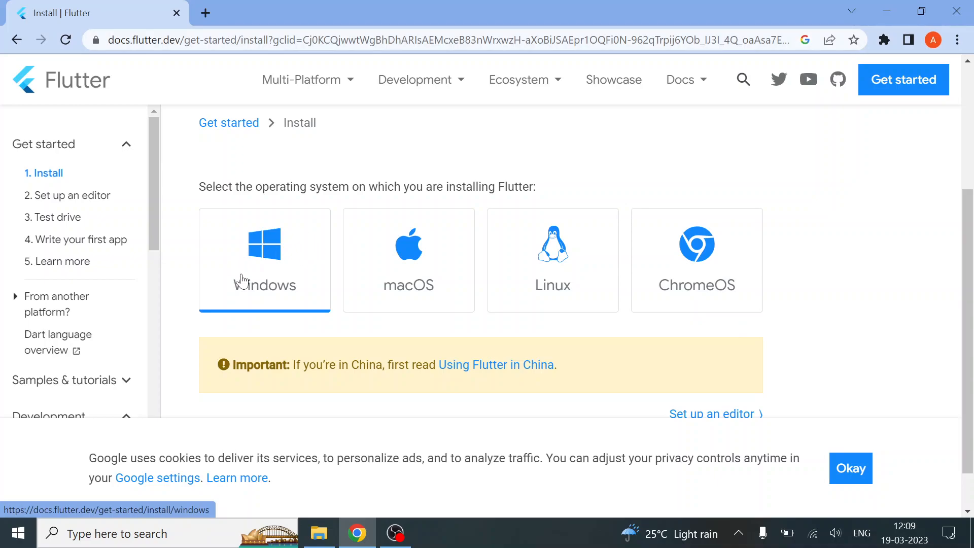
pyautogui.click(241, 280)
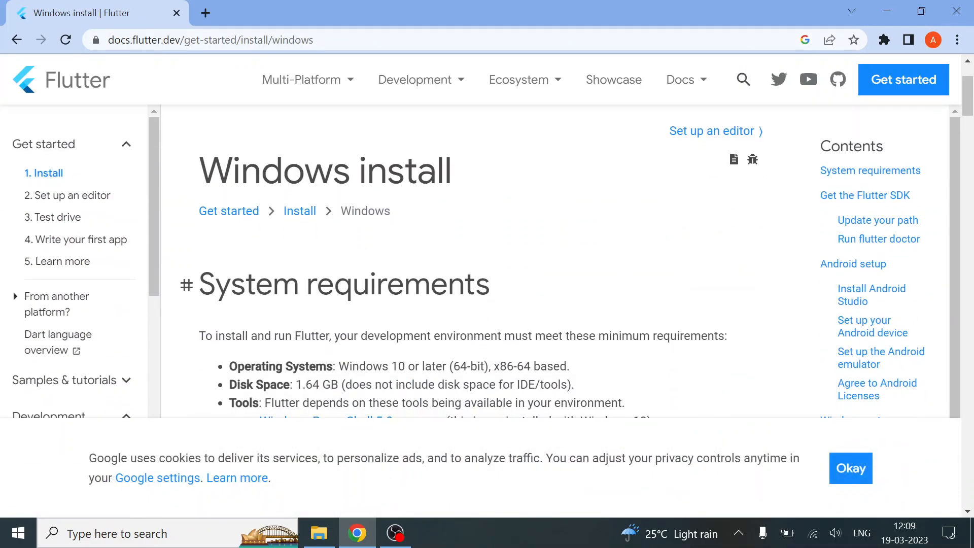
# Download the flutter_windows_3.7.7-stable.zip bundle from the Get the Flutter SDK section
pyautogui.scroll(-2, 413, 279)
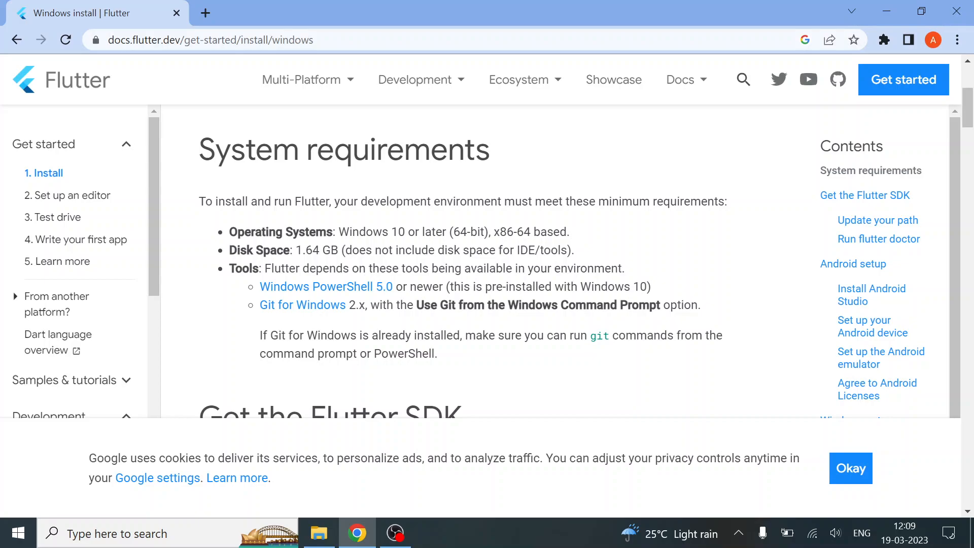
pyautogui.scroll(-2, 276, 284)
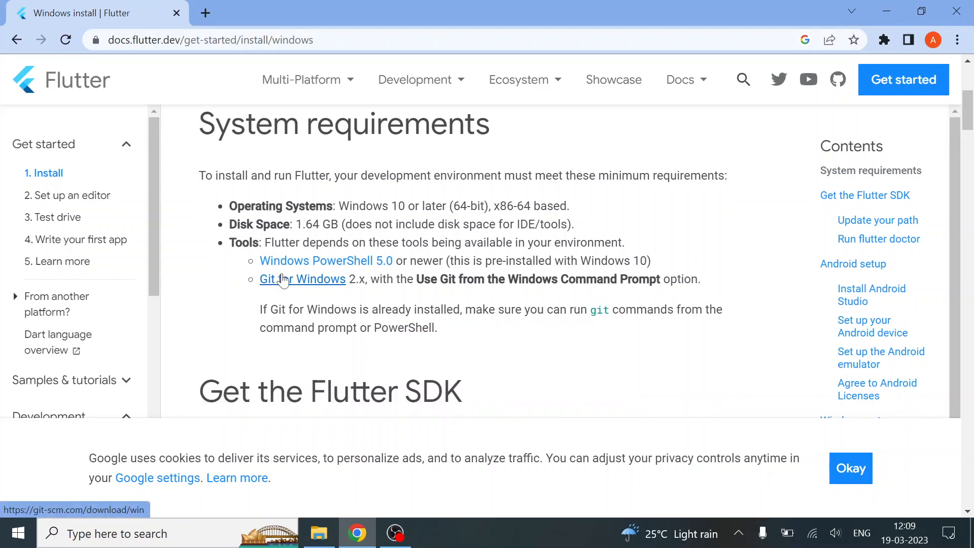
pyautogui.scroll(-4, 347, 298)
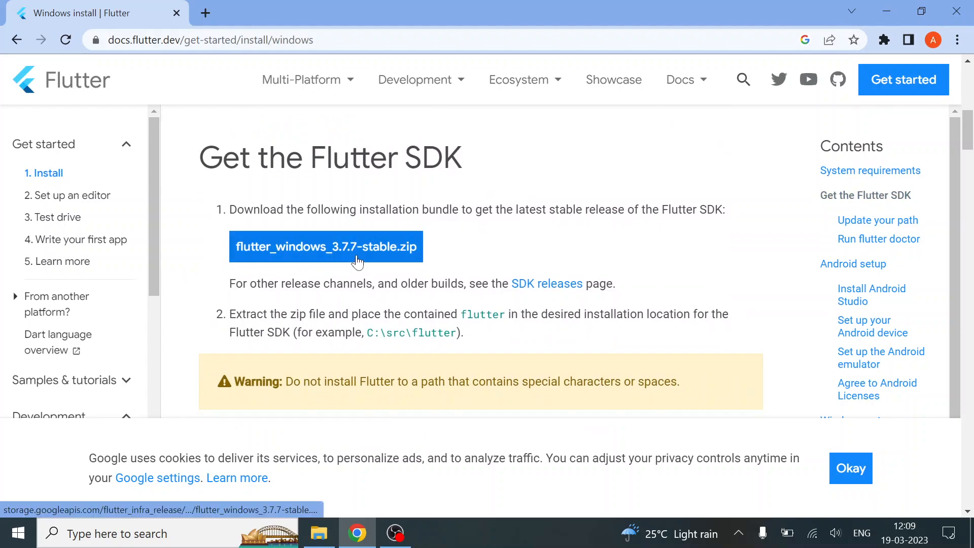
pyautogui.click(373, 257)
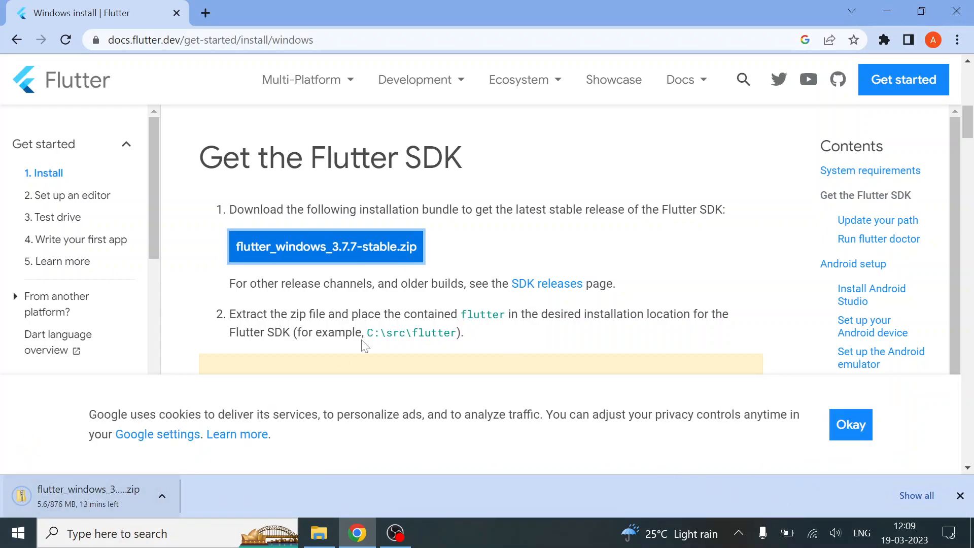
# Read the SDK extraction instructions and installation path warnings below the download
pyautogui.scroll(-4, 364, 345)
pyautogui.scroll(3, 375, 329)
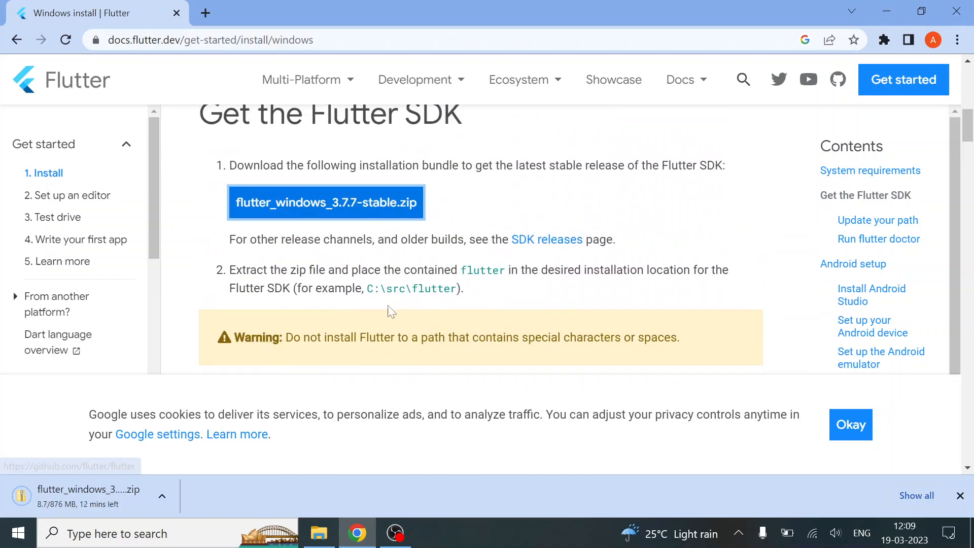
pyautogui.scroll(-6, 384, 319)
pyautogui.scroll(-1, 397, 306)
pyautogui.scroll(11, 394, 306)
pyautogui.scroll(-1, 330, 272)
pyautogui.scroll(-1, 168, 419)
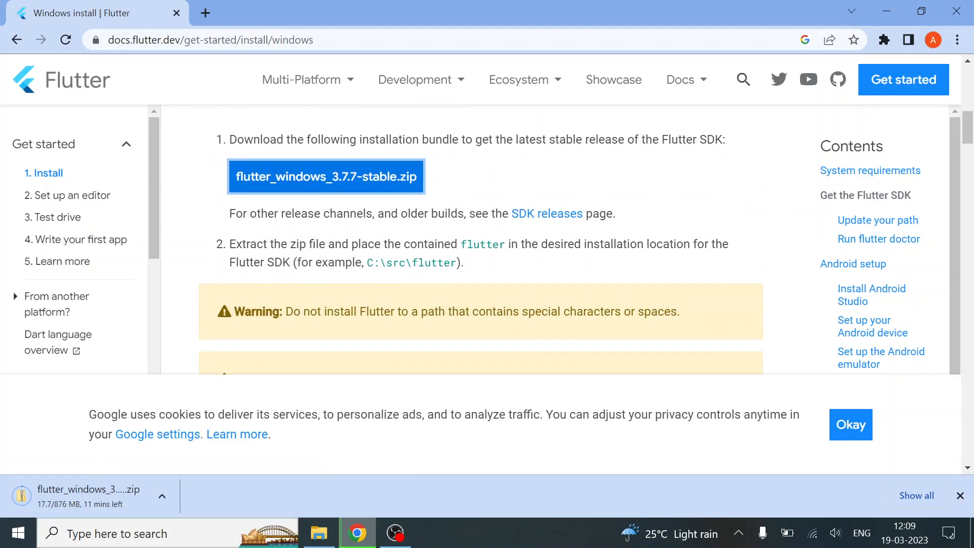
# Search for "download winrar" in a new tab, download WinRAR 6.21 English 64 bit, and return to the Flutter install page
pyautogui.click(205, 11)
pyautogui.write('down')
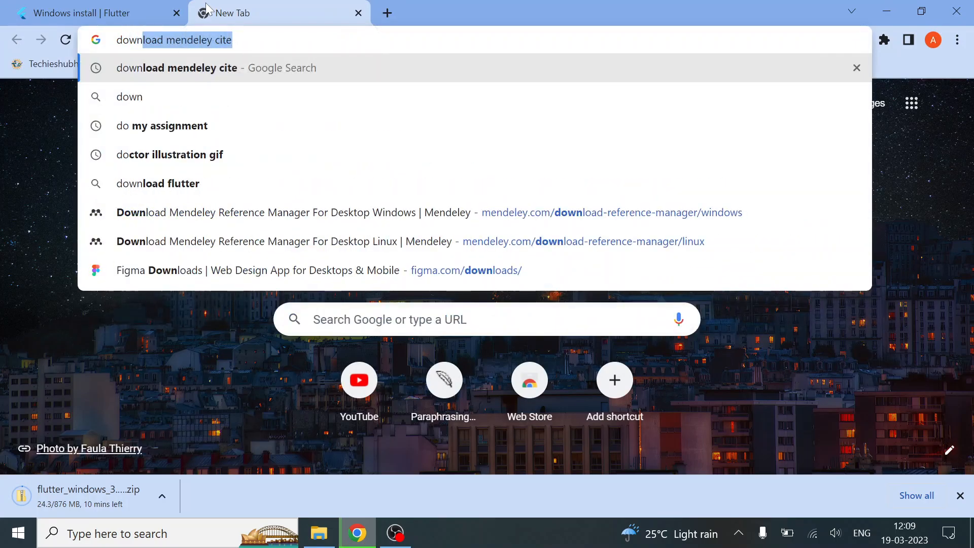
pyautogui.write('load m')
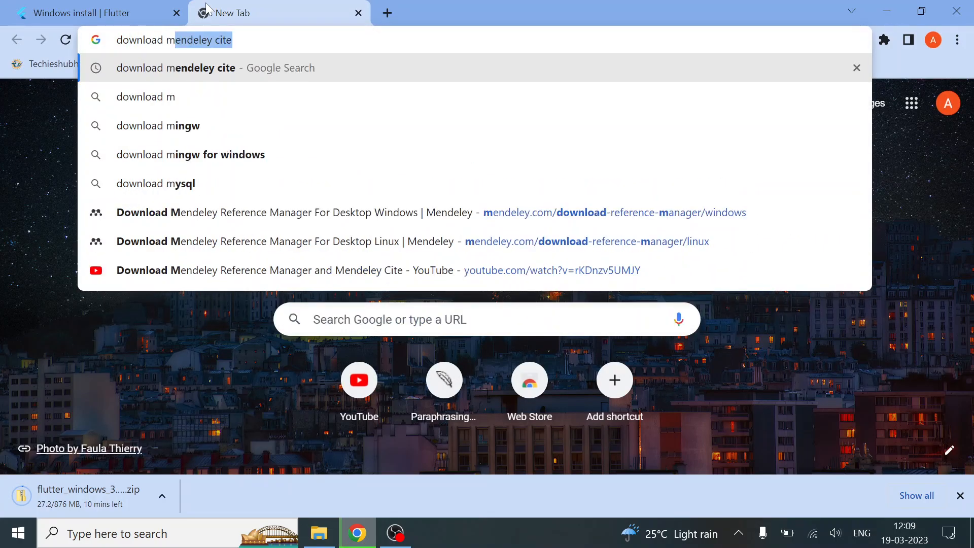
pyautogui.write('=winra')
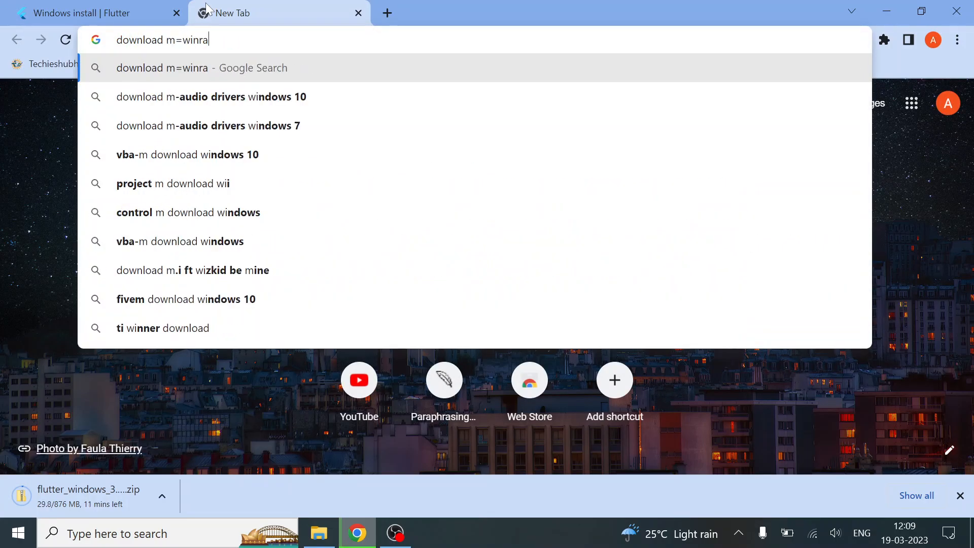
pyautogui.write('r')
pyautogui.press('BackSpace')
pyautogui.press('BackSpace')
pyautogui.press('BackSpace')
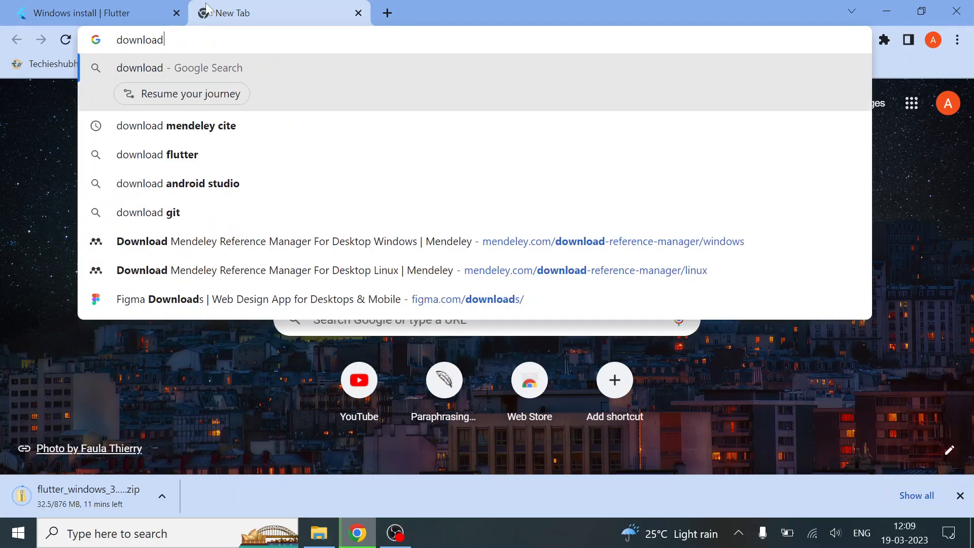
pyautogui.write('winrar')
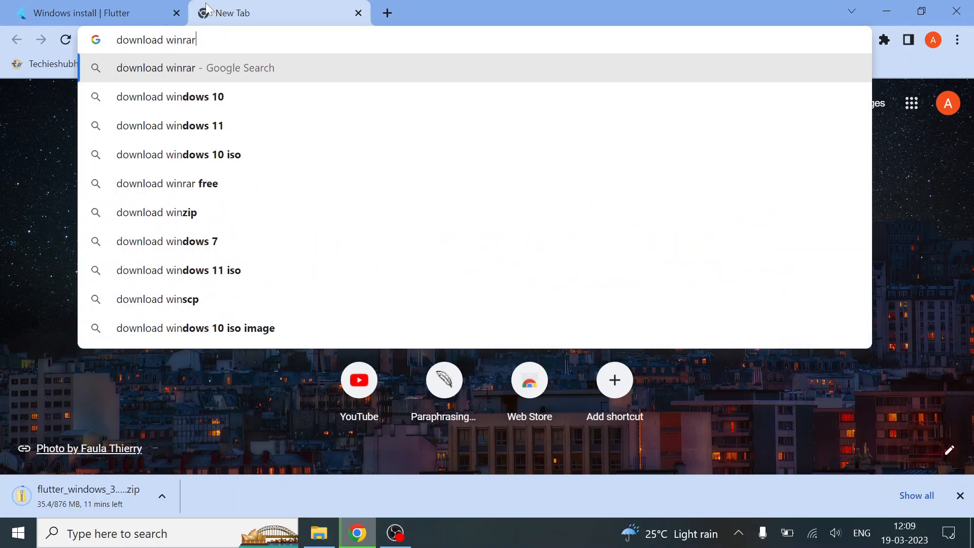
pyautogui.press('Return')
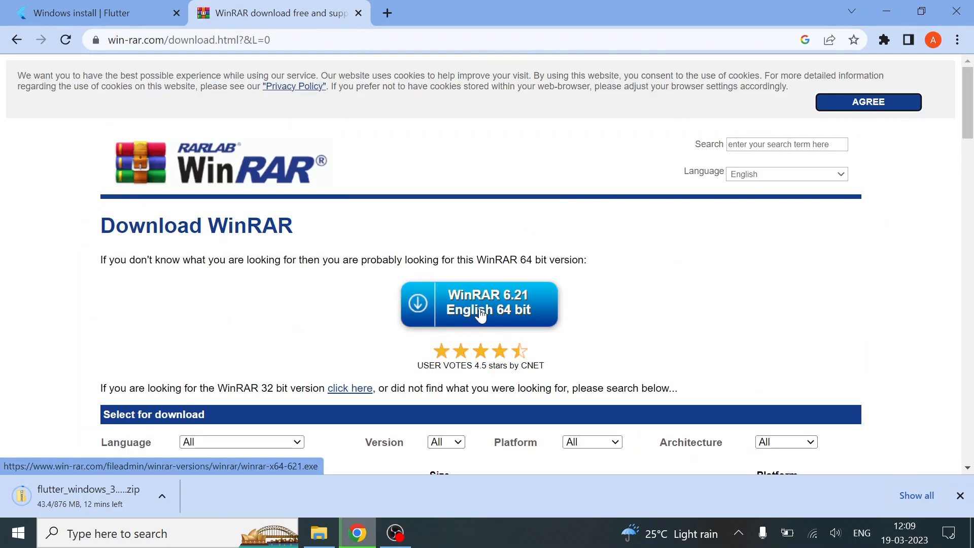
pyautogui.click(481, 313)
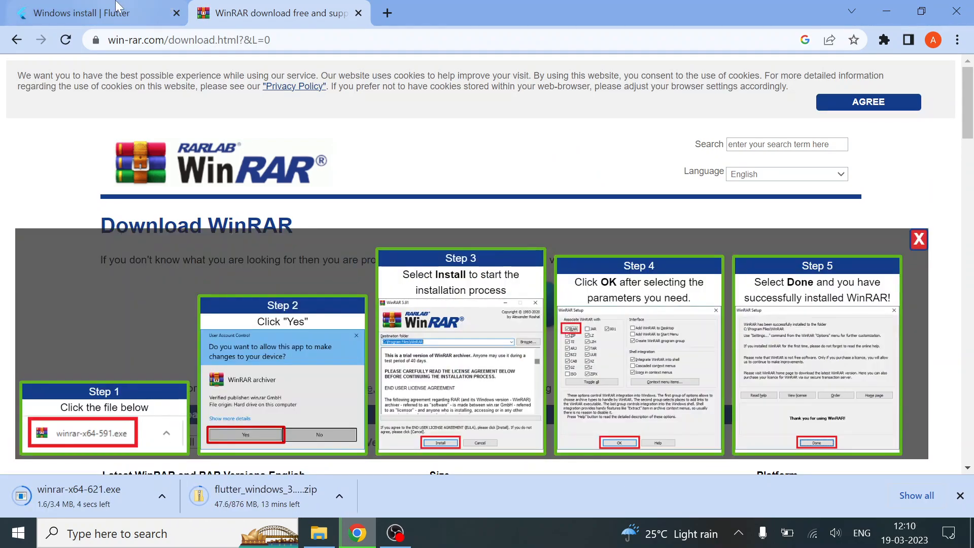
pyautogui.click(118, 12)
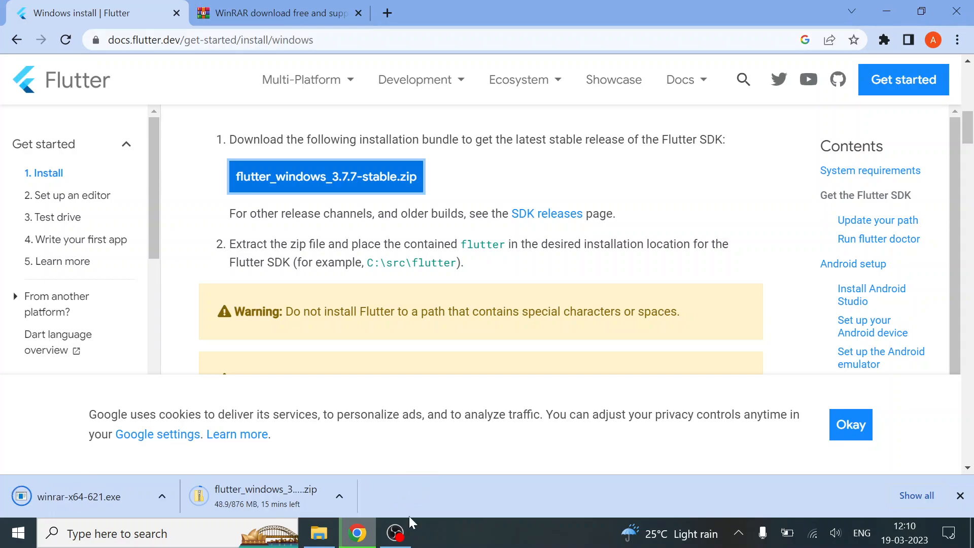
pyautogui.click(397, 542)
pyautogui.click(954, 376)
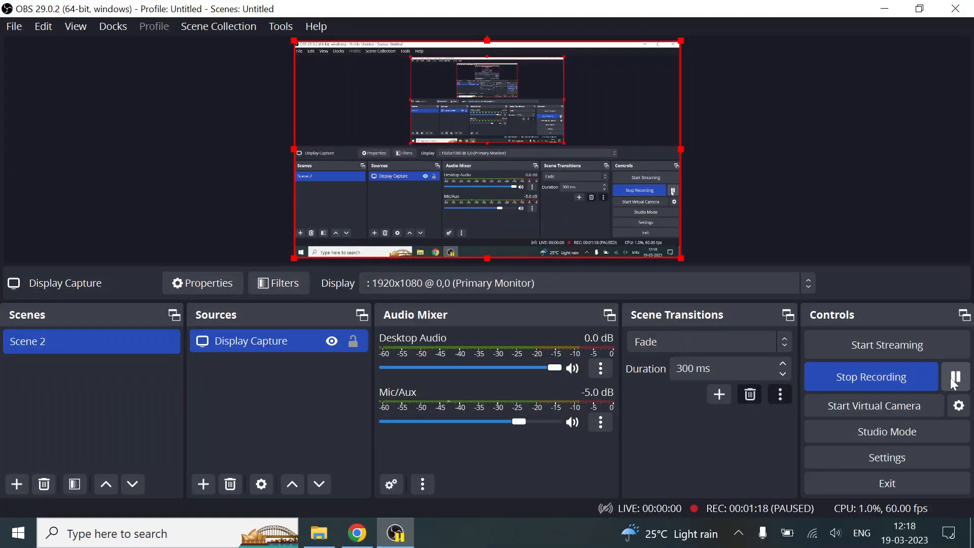
pyautogui.click(887, 10)
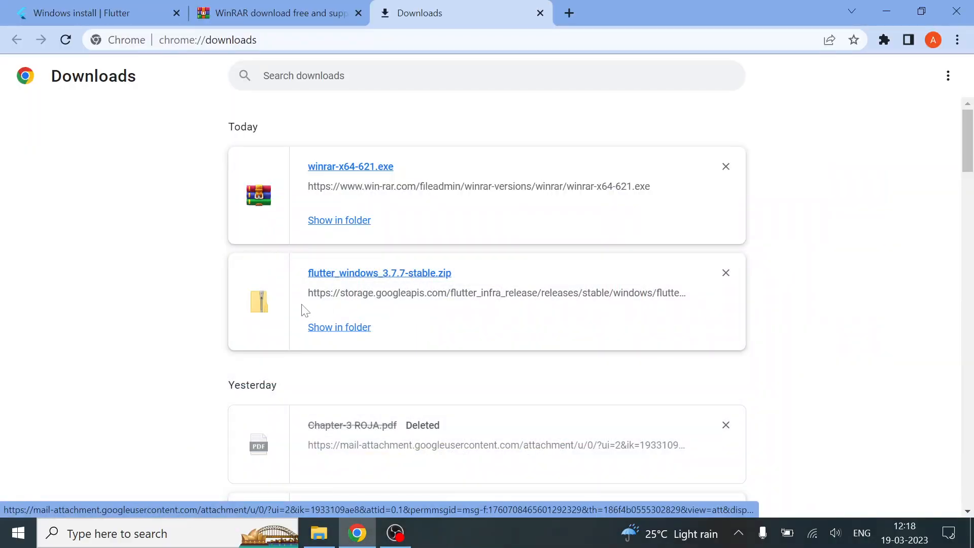
# Switch to File Explorer and install WinRAR from winrar-x64-621 in Downloads, keeping the default association and integration options
pyautogui.click(324, 530)
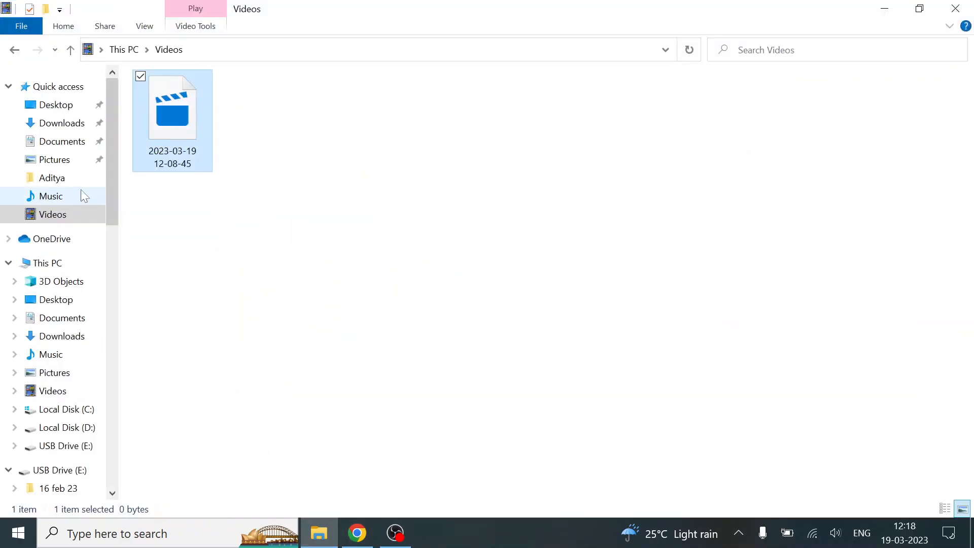
pyautogui.click(58, 125)
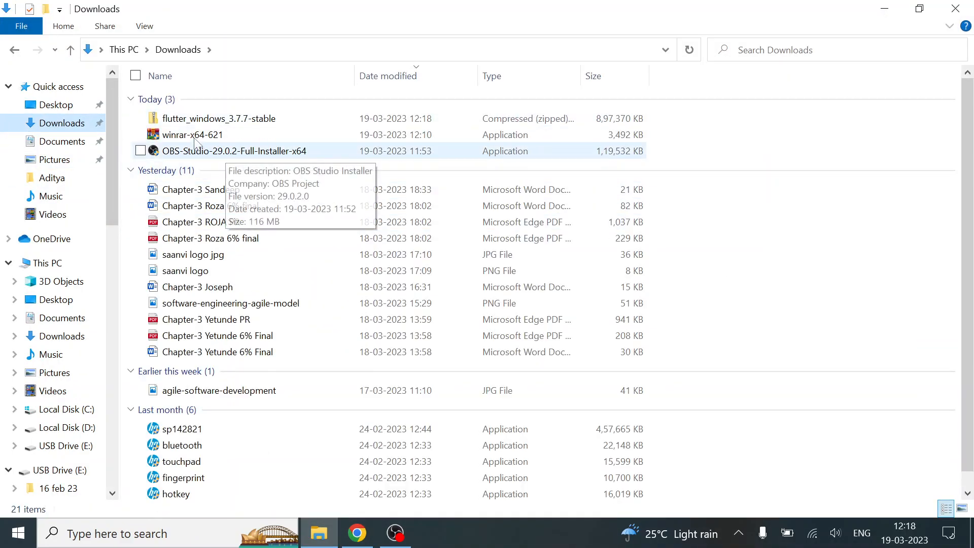
pyautogui.click(211, 119)
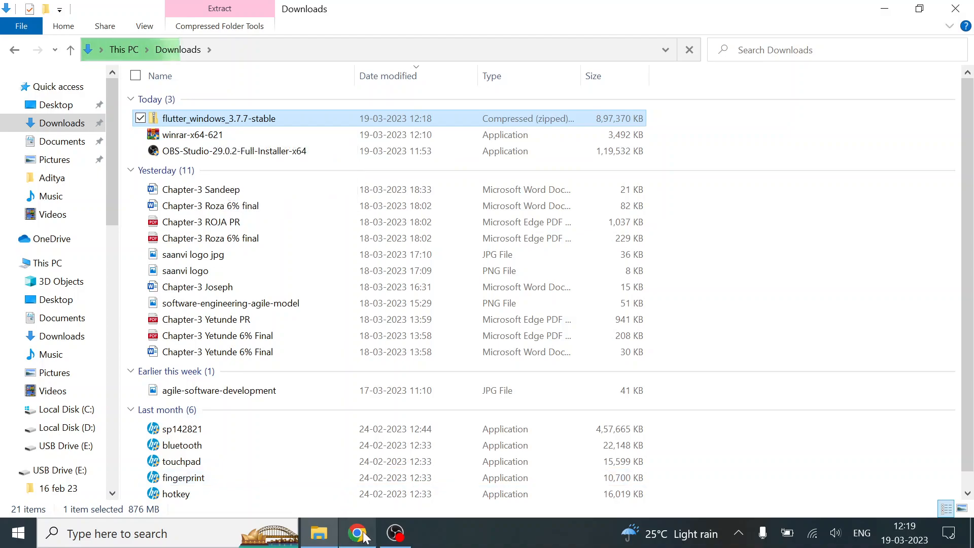
pyautogui.click(211, 136)
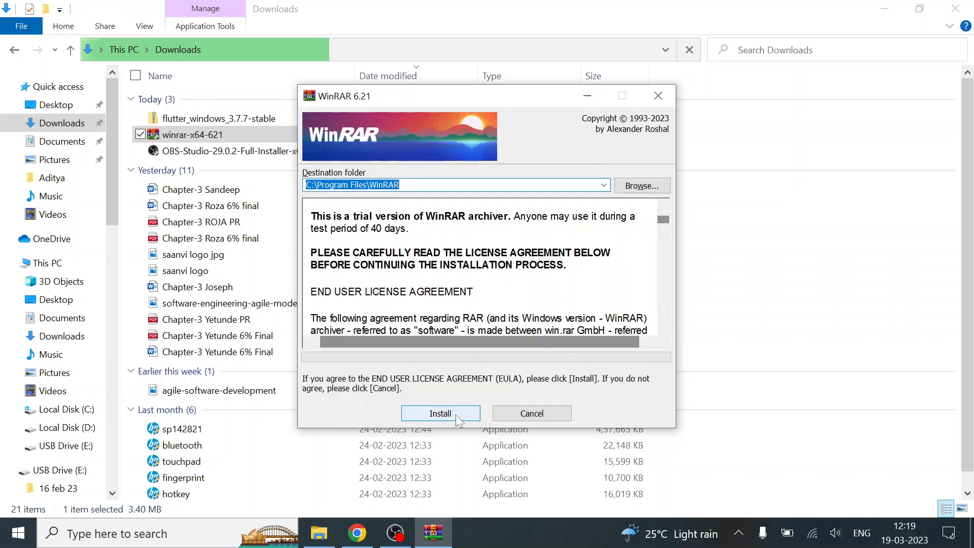
pyautogui.click(456, 415)
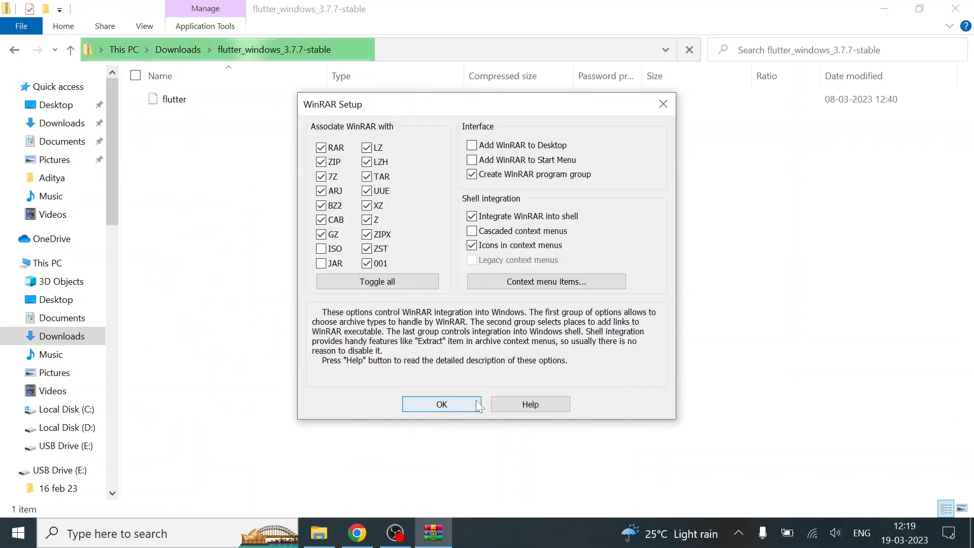
pyautogui.click(474, 400)
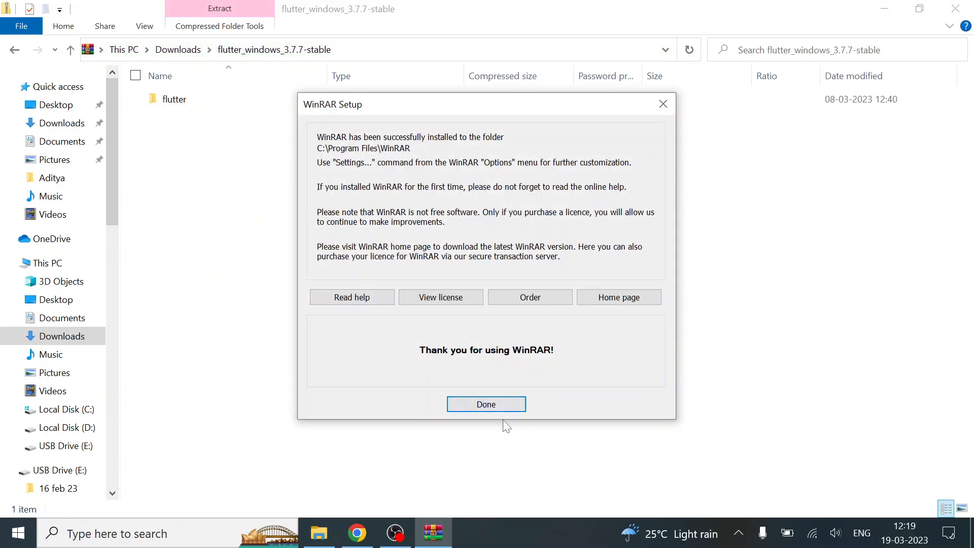
pyautogui.click(486, 404)
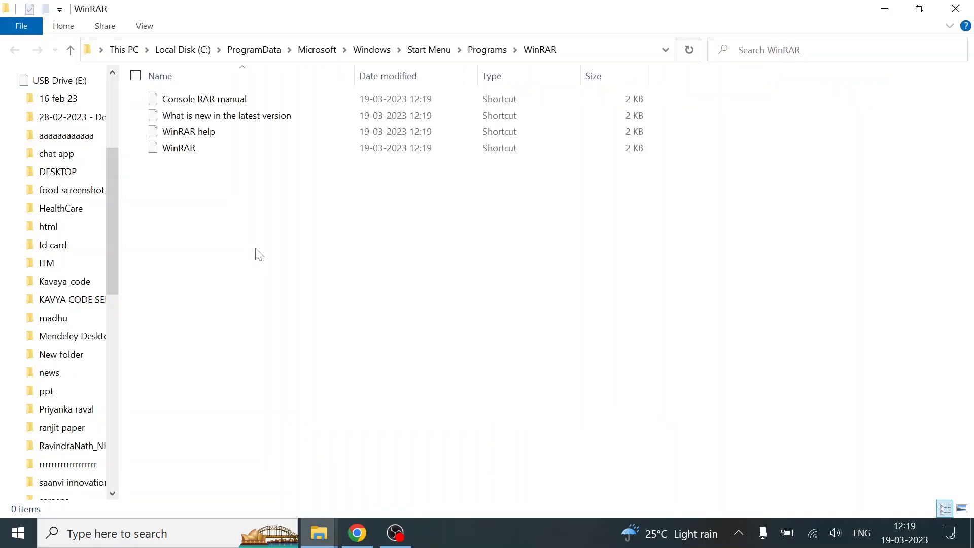
pyautogui.click(955, 8)
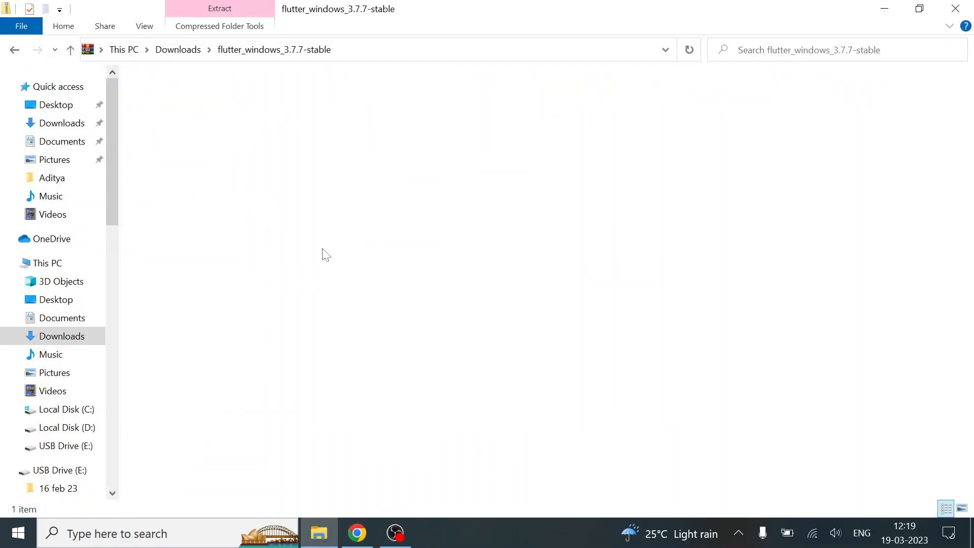
pyautogui.press('BackSpace')
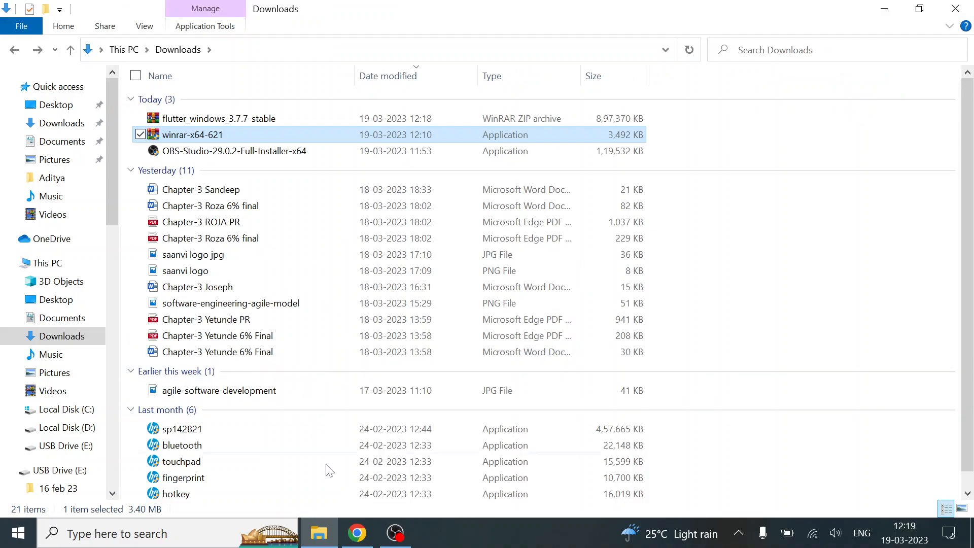
# Switch to Chrome and check the example extraction location in Flutter's Windows install guide
pyautogui.click(357, 532)
pyautogui.click(161, 11)
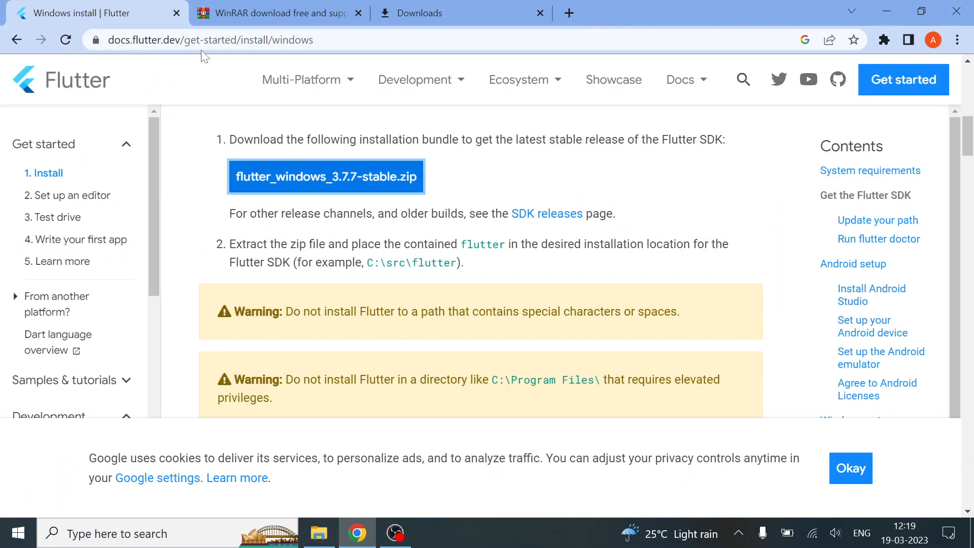
pyautogui.scroll(1, 327, 234)
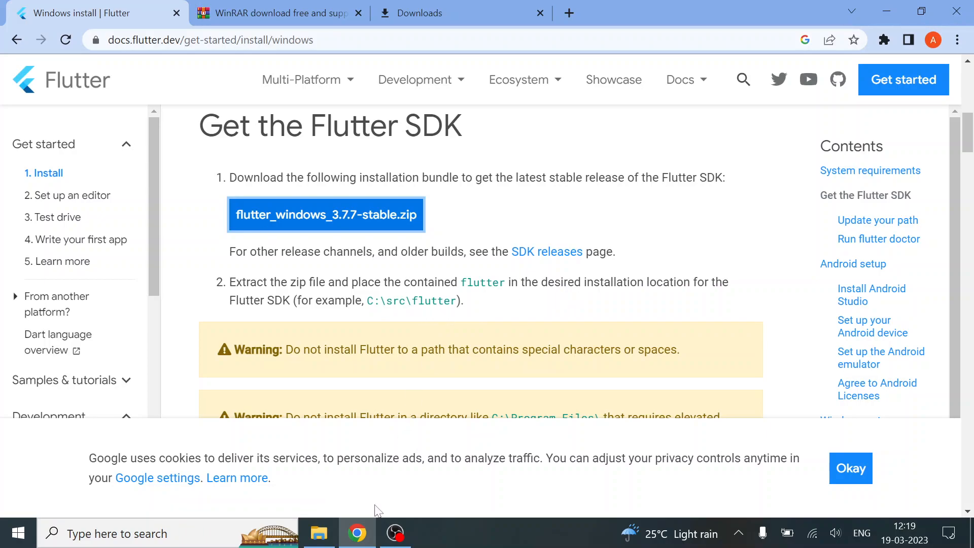
# Switch to File Explorer and create a folder named src on Local Disk (C:)
pyautogui.click(318, 533)
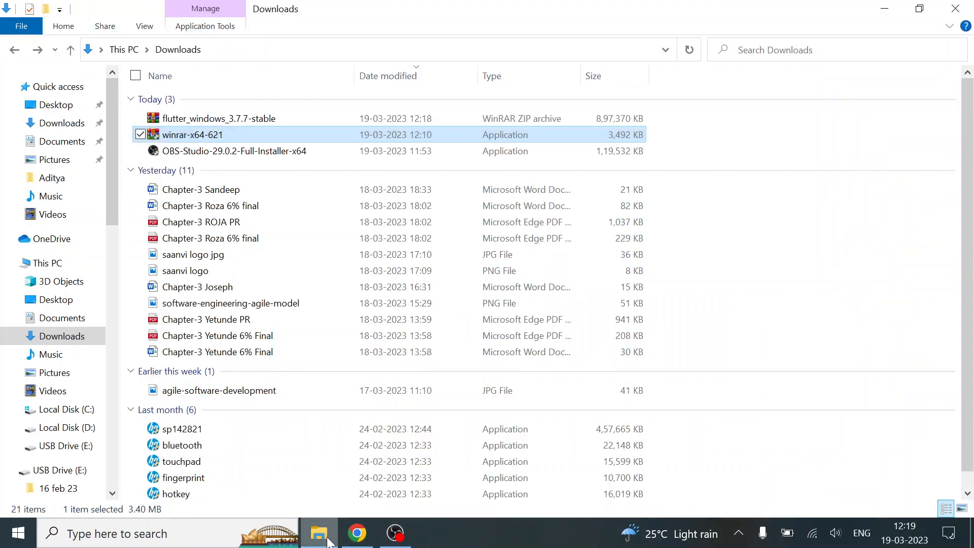
pyautogui.click(73, 408)
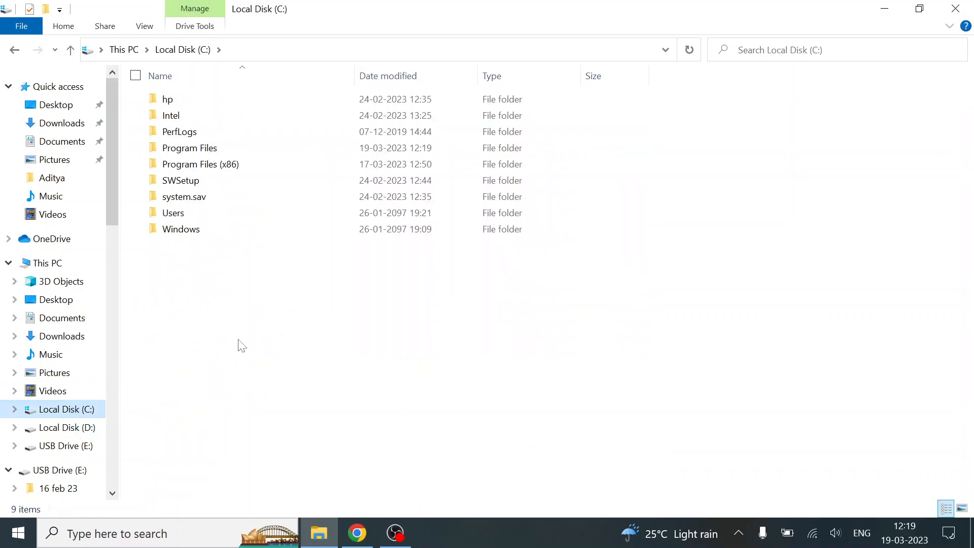
pyautogui.hotkey('ctrl', 'shift', 'n')
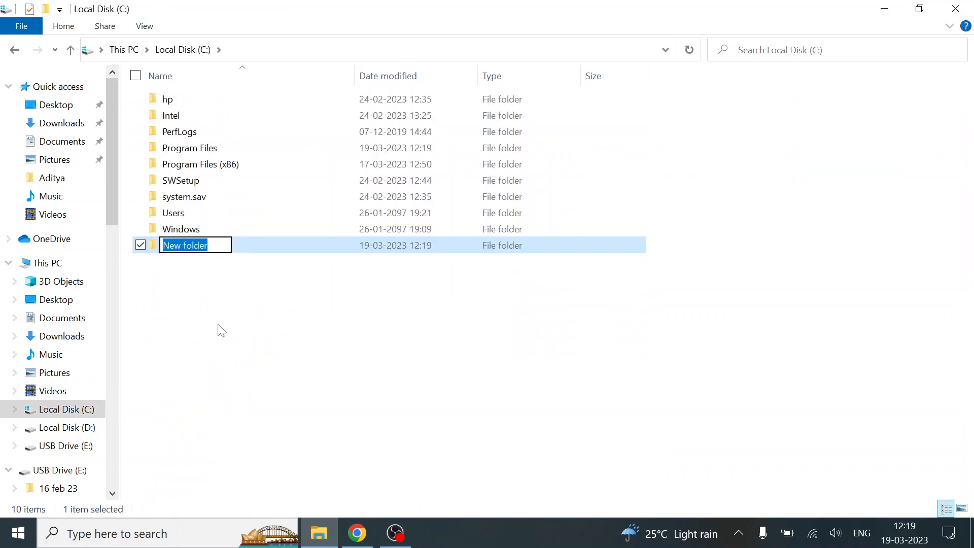
pyautogui.write('src')
pyautogui.press('Return')
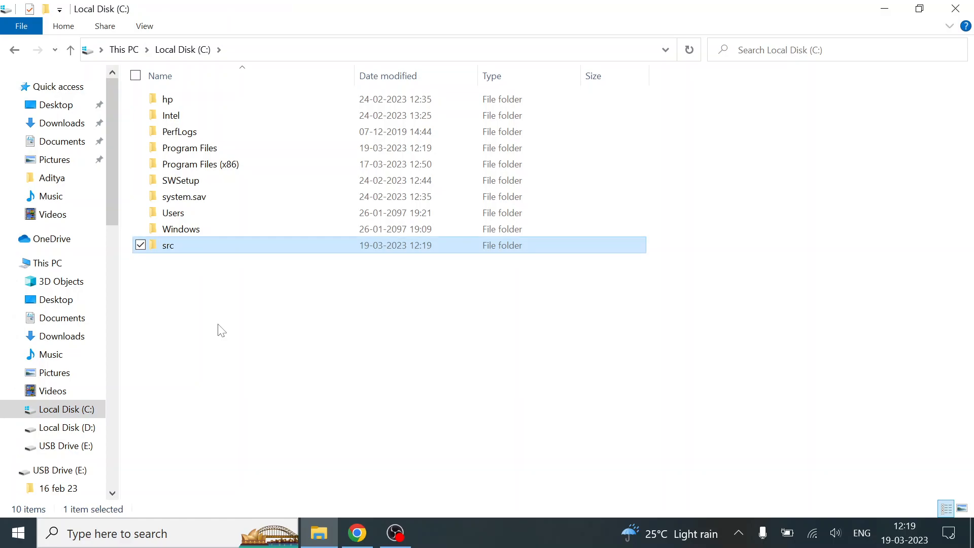
# Extract flutter_windows_3.7.7-stable from Downloads into C:\src using WinRAR
pyautogui.click(51, 124)
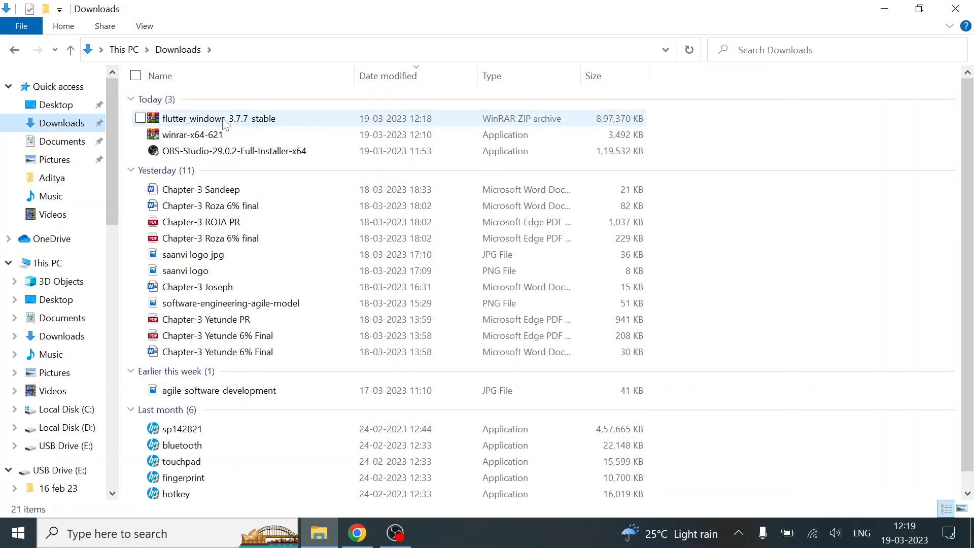
pyautogui.rightClick(247, 118)
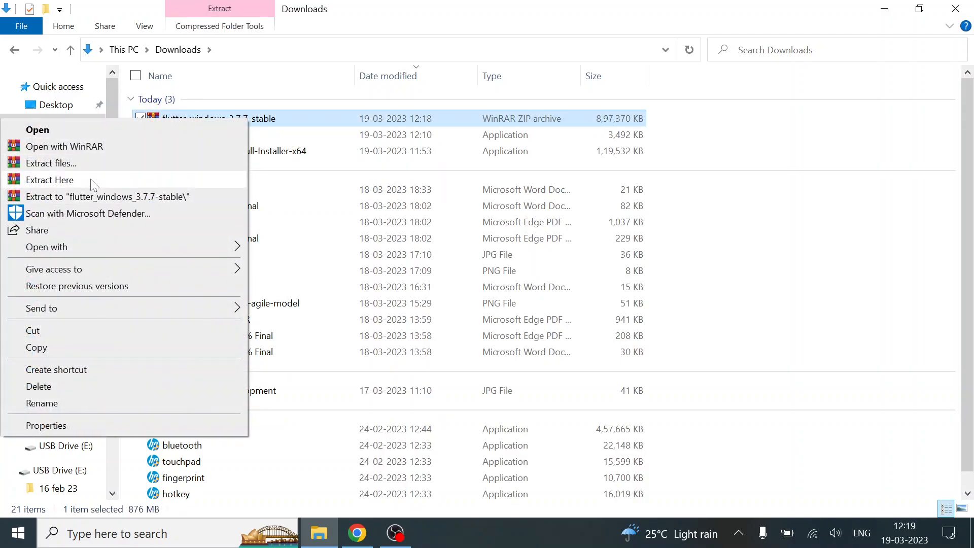
pyautogui.click(86, 166)
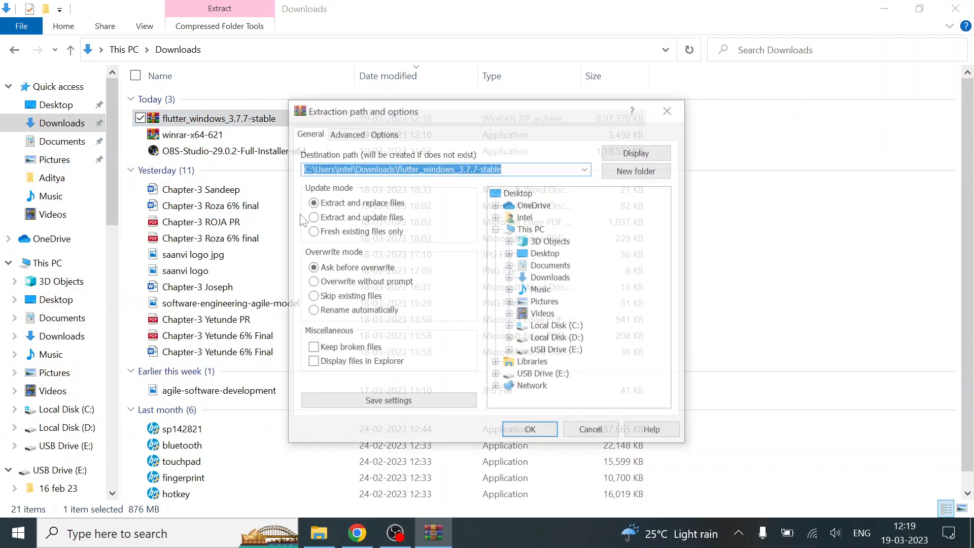
pyautogui.click(510, 328)
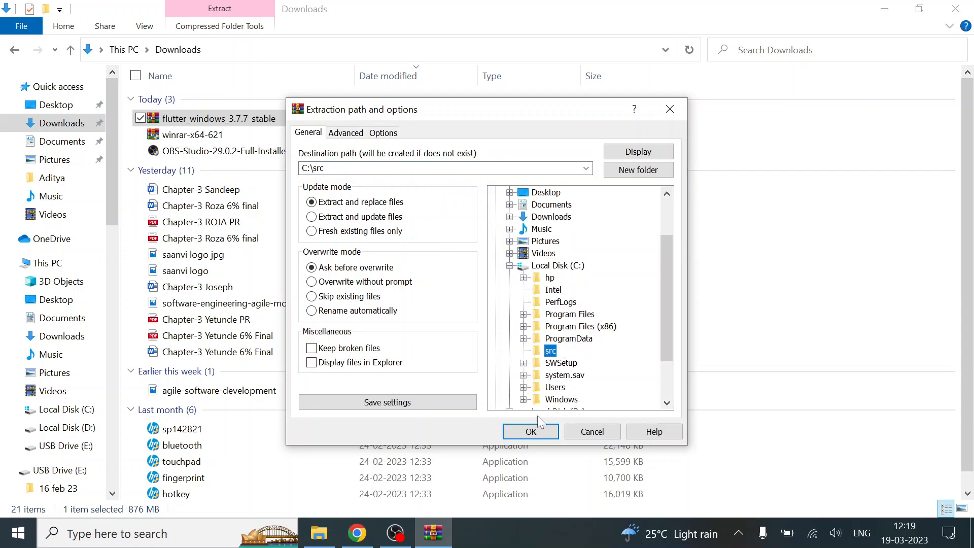
pyautogui.click(532, 432)
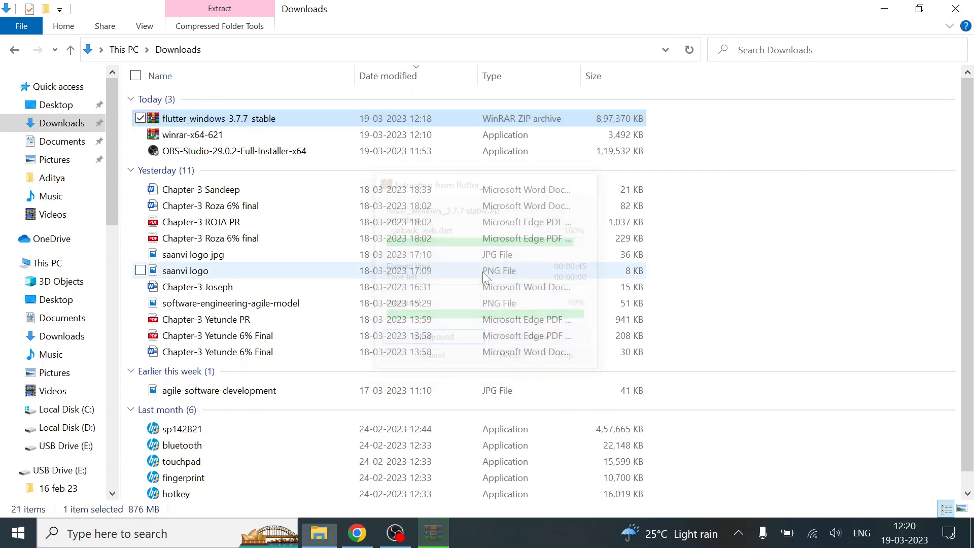
# Inspect the extracted flutter folder in C:\src, then switch to Chrome and close its window
pyautogui.click(66, 409)
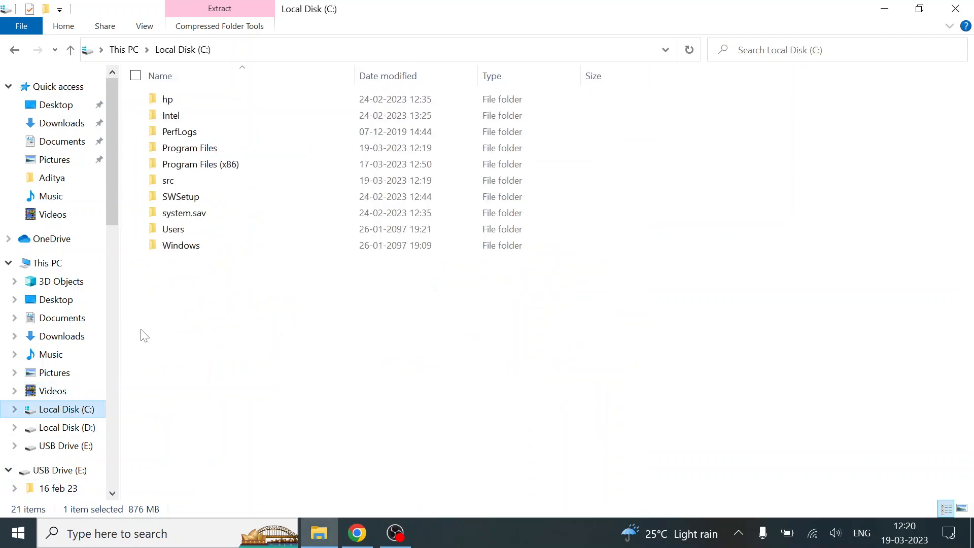
pyautogui.doubleClick(189, 182)
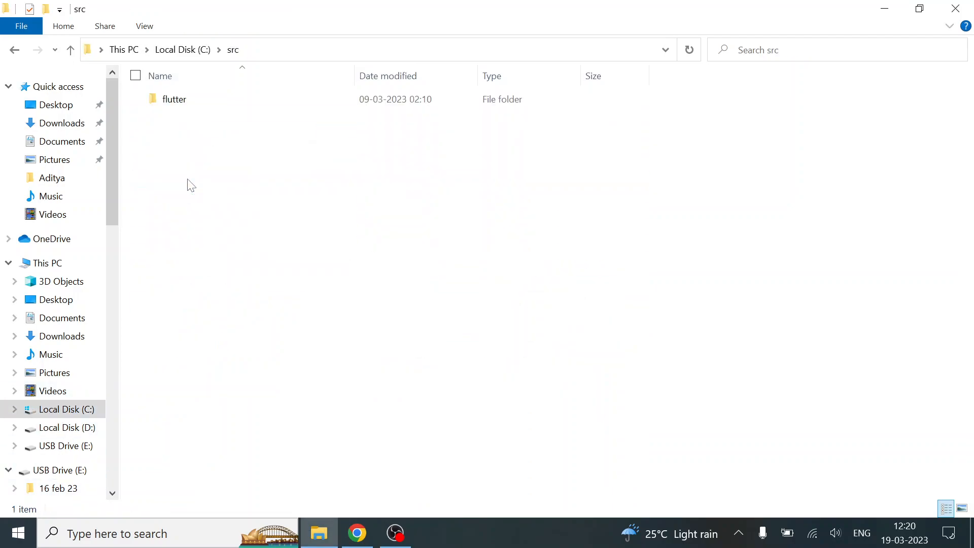
pyautogui.press('Down')
pyautogui.press('Return')
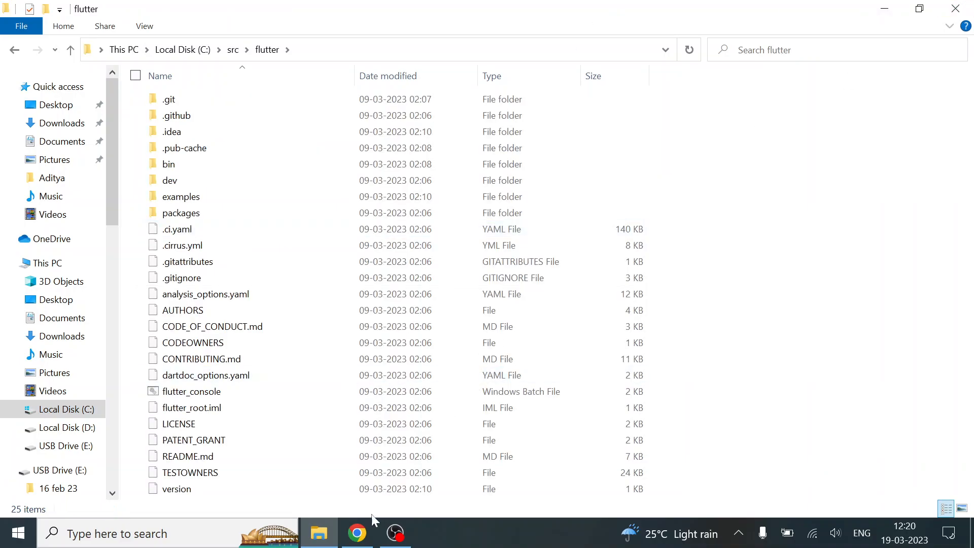
pyautogui.click(358, 532)
pyautogui.click(972, 3)
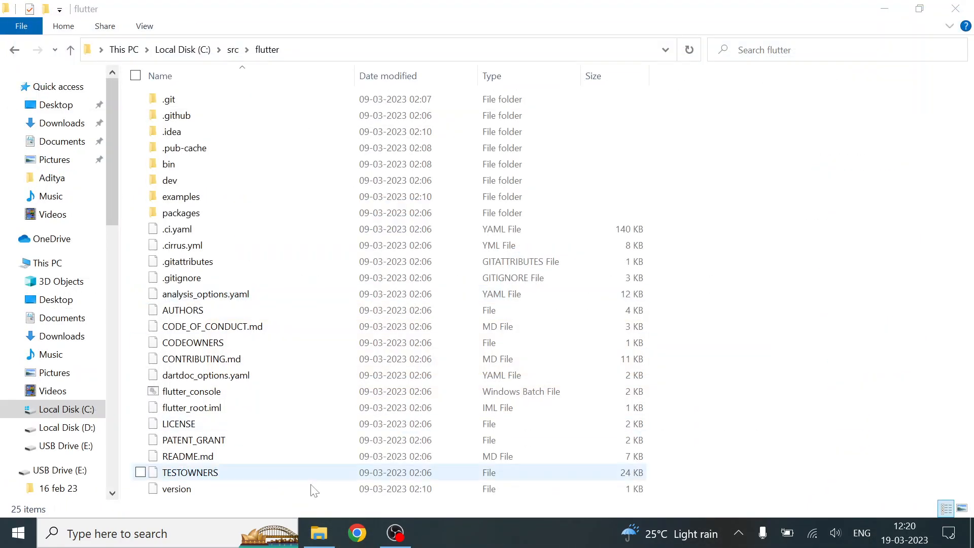
# Open Command Prompt, run flutter to check whether the command is recognized, and minimize the window
pyautogui.click(163, 534)
pyautogui.write('cmd')
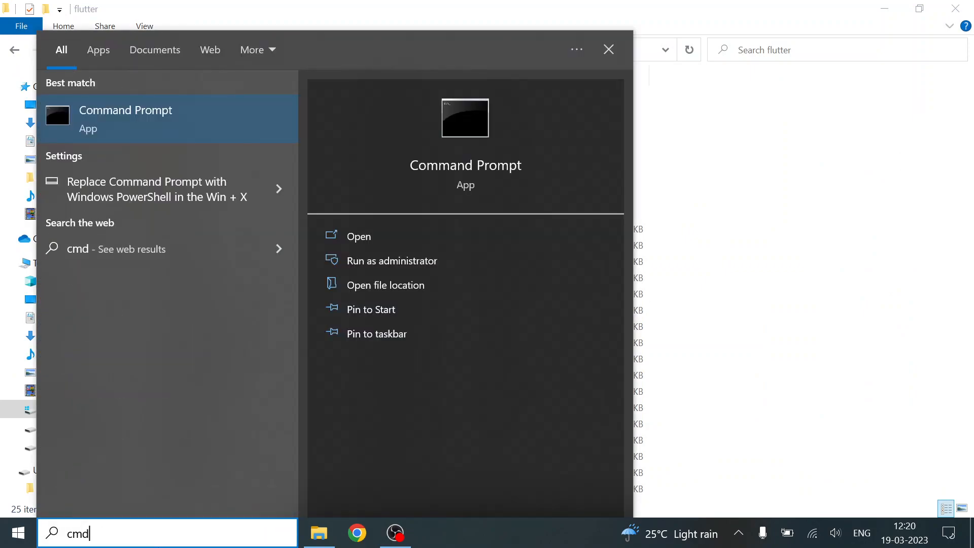
pyautogui.press('Return')
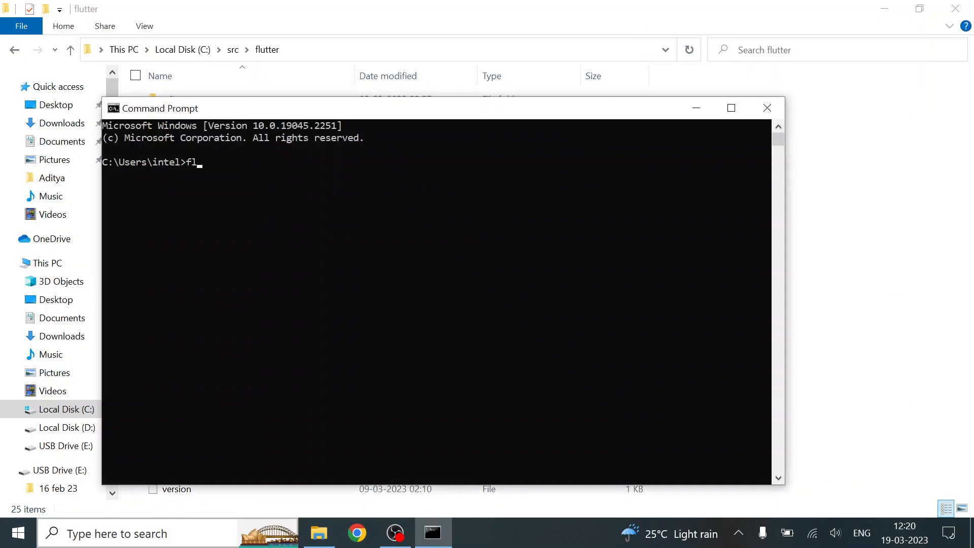
pyautogui.write('flutter')
pyautogui.press('Return')
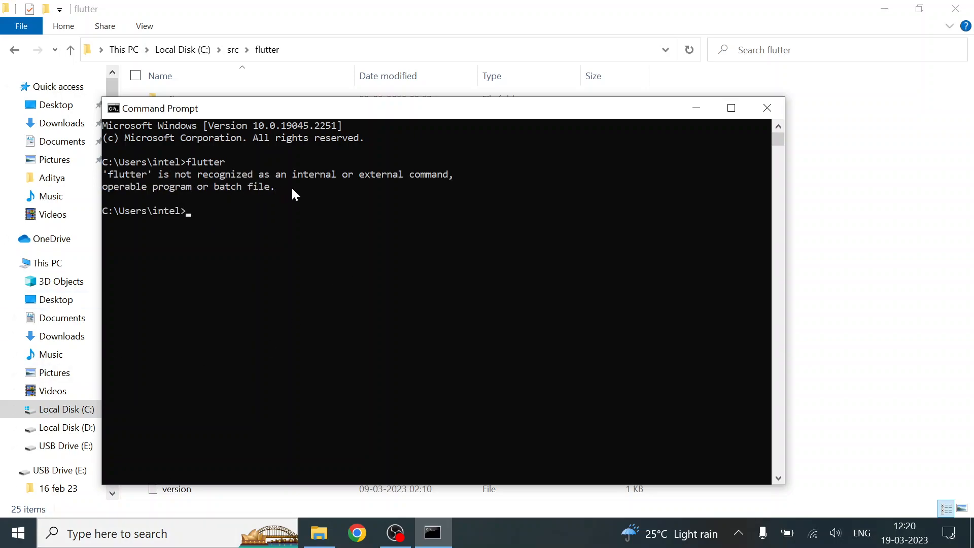
pyautogui.click(697, 107)
# Open the bin folder inside C:\src\flutter in File Explorer and copy its full path
pyautogui.press('BackSpace')
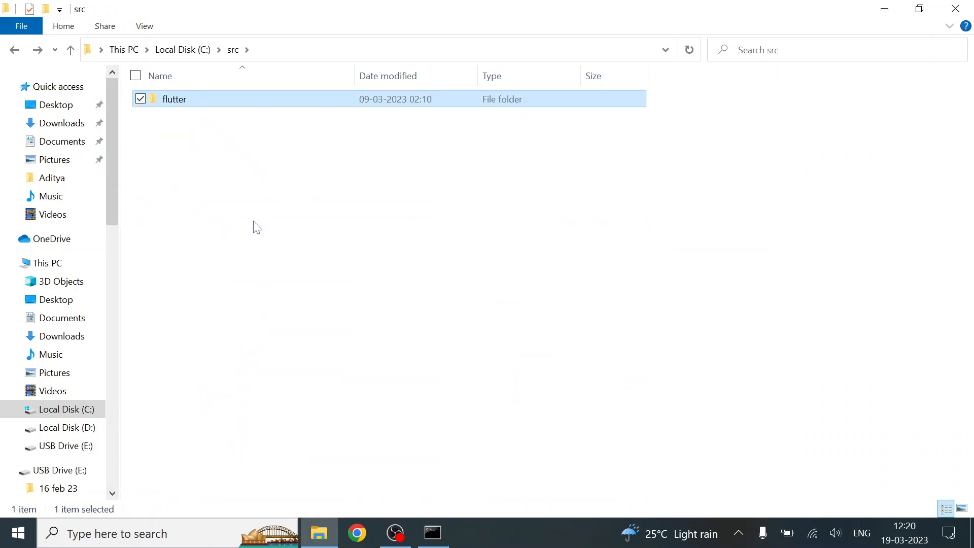
pyautogui.press('BackSpace')
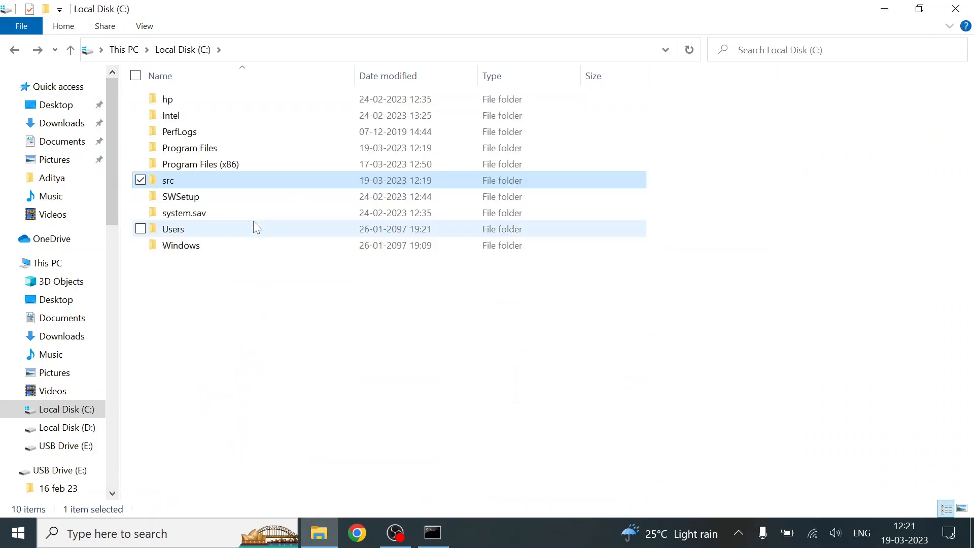
pyautogui.press('Down')
pyautogui.press('Up')
pyautogui.press('Return')
pyautogui.press('Down')
pyautogui.press('Return')
pyautogui.press('Down')
pyautogui.press('Down')
pyautogui.press('Down')
pyautogui.press('Down')
pyautogui.press('Return')
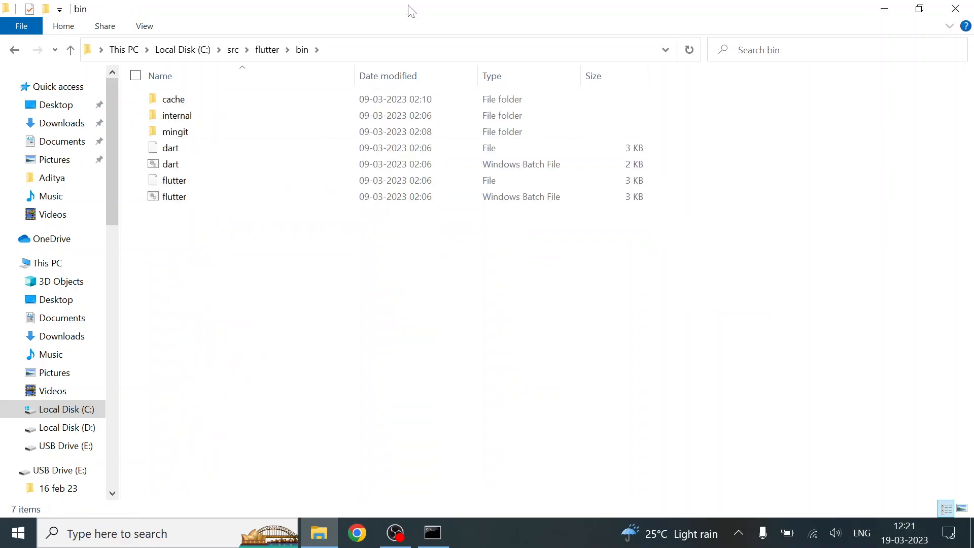
pyautogui.click(337, 50)
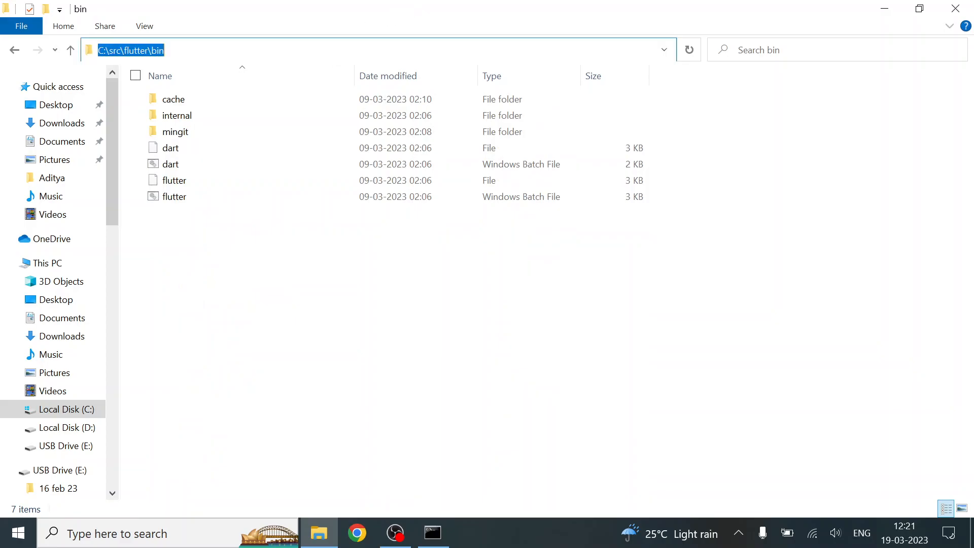
pyautogui.click(292, 341)
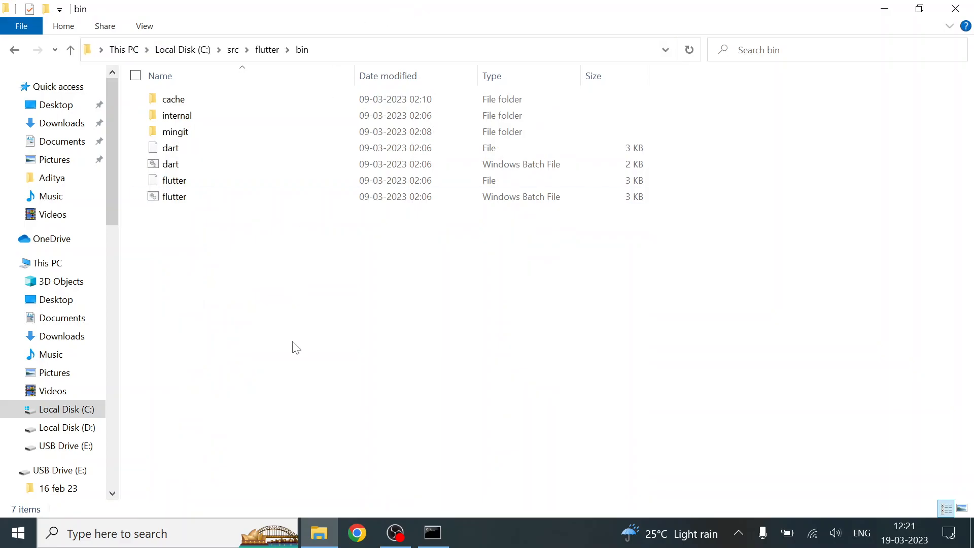
# Add C:\src\flutter\bin as a new entry in the user Path environment variable and save the system settings
pyautogui.press('super')
pyautogui.write('envir')
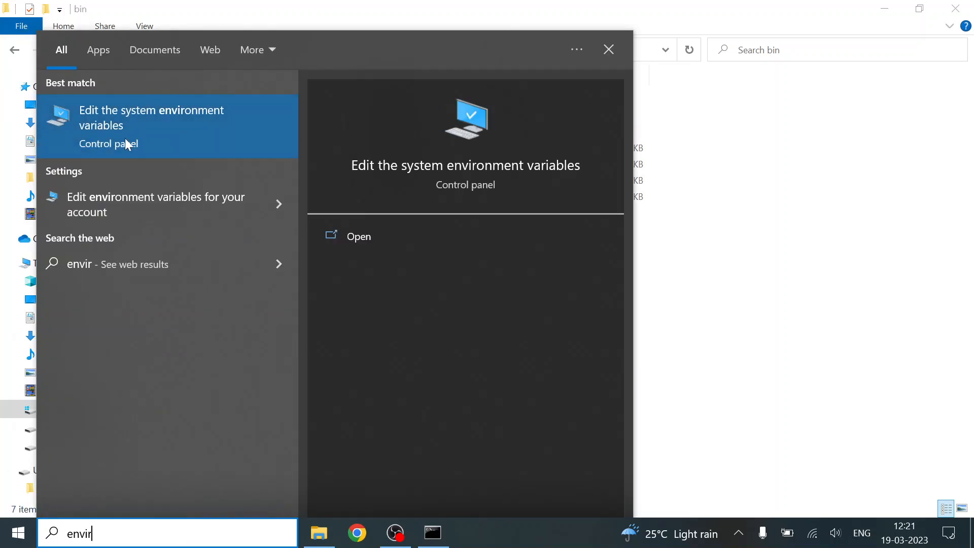
pyautogui.click(160, 127)
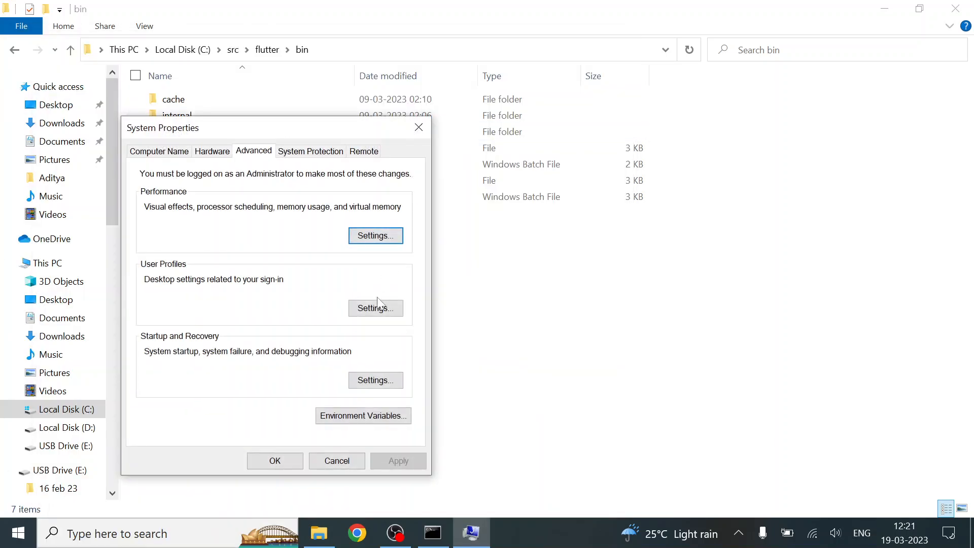
pyautogui.click(355, 416)
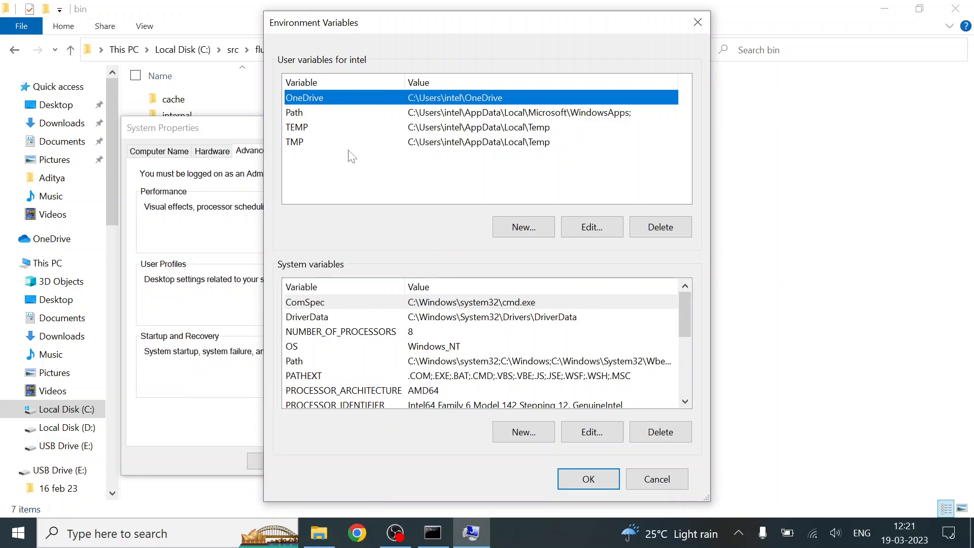
pyautogui.click(314, 130)
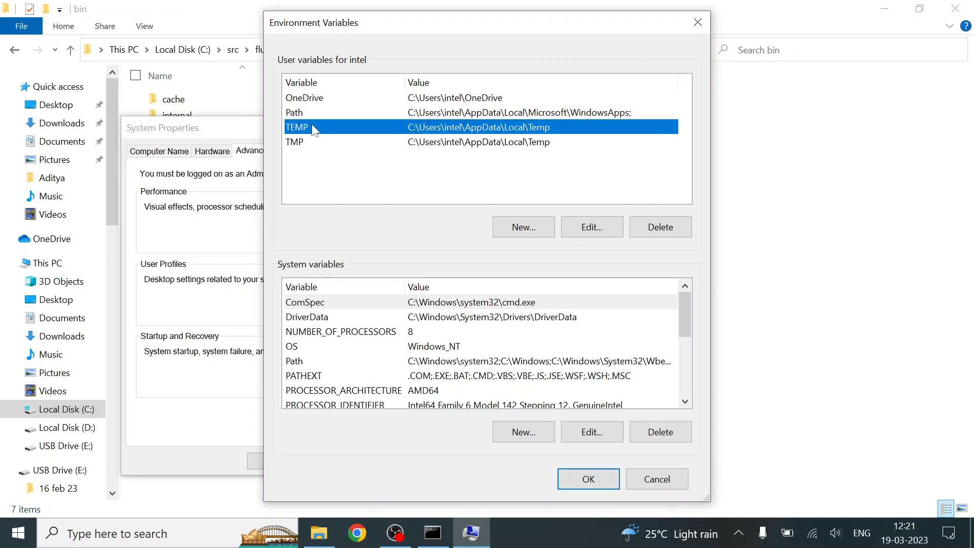
pyautogui.click(307, 114)
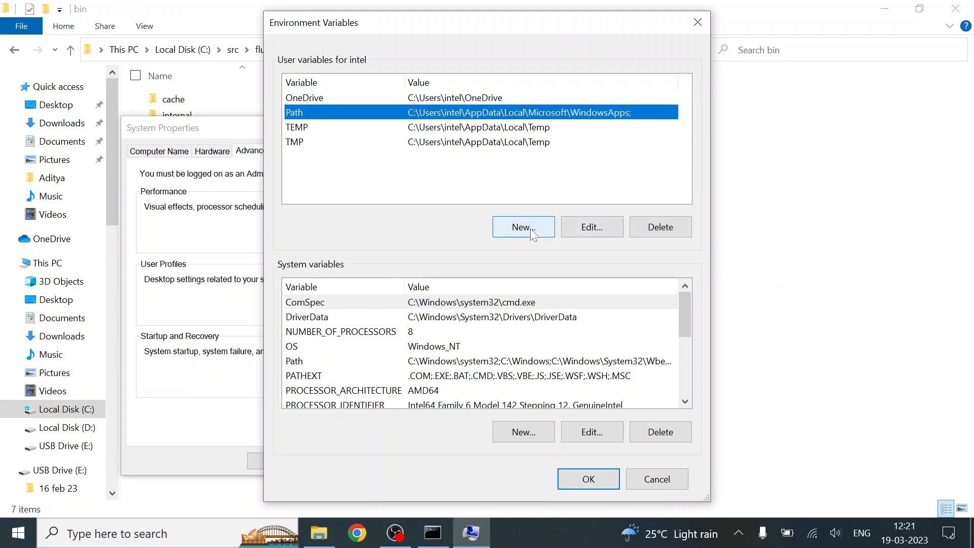
pyautogui.click(565, 226)
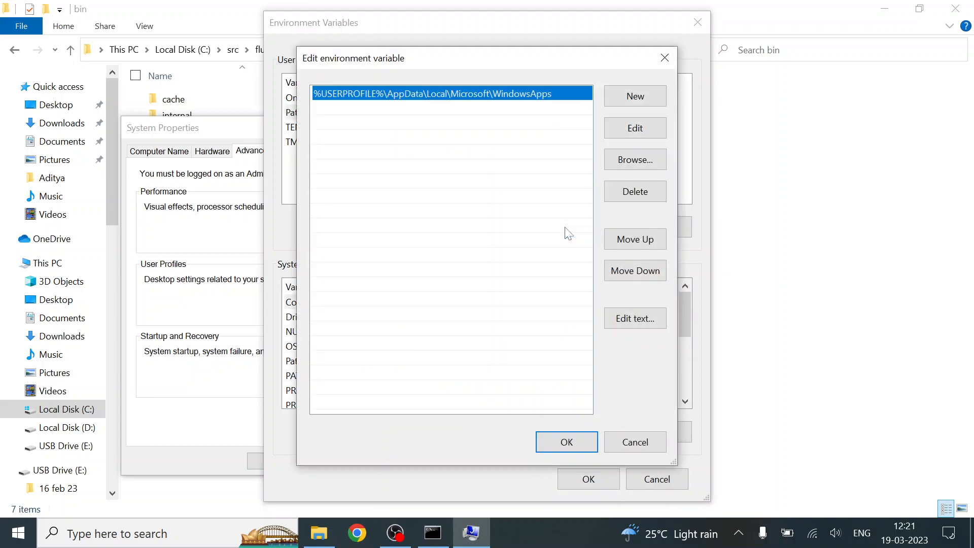
pyautogui.click(632, 105)
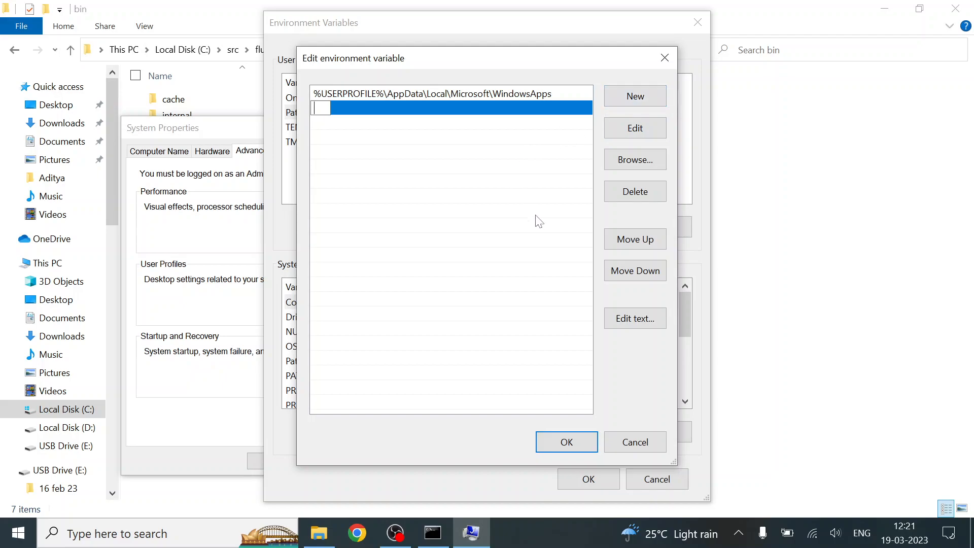
pyautogui.write('C:\\src\\flutter\\bin')
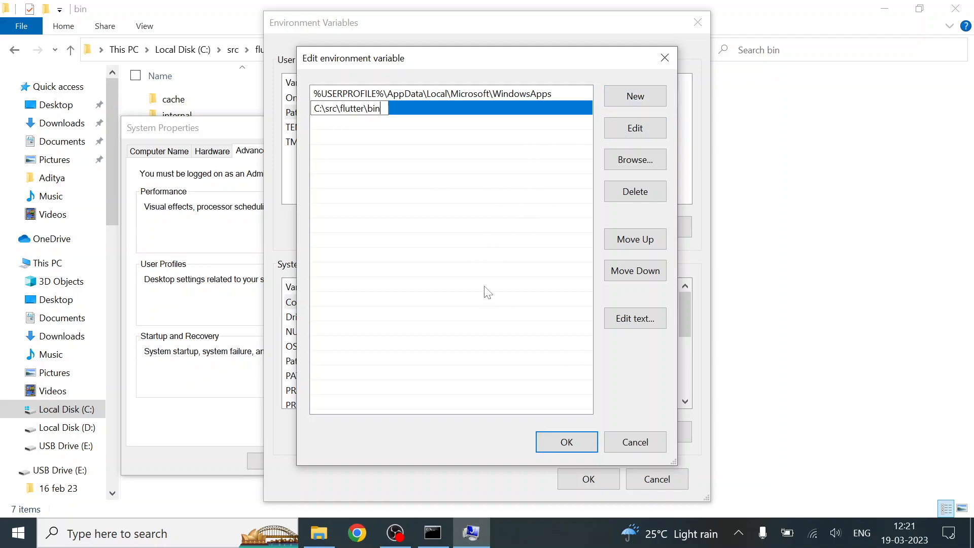
pyautogui.click(565, 435)
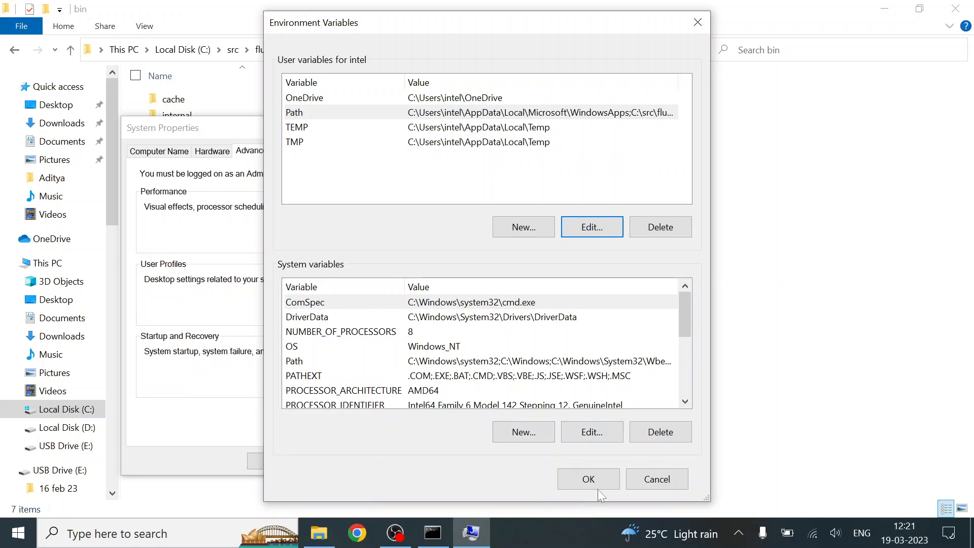
pyautogui.click(587, 480)
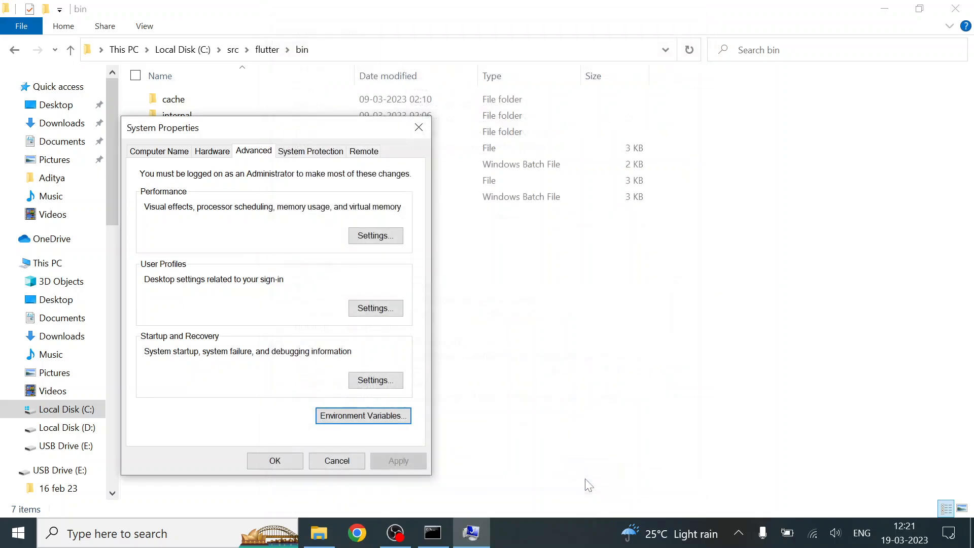
pyautogui.click(279, 461)
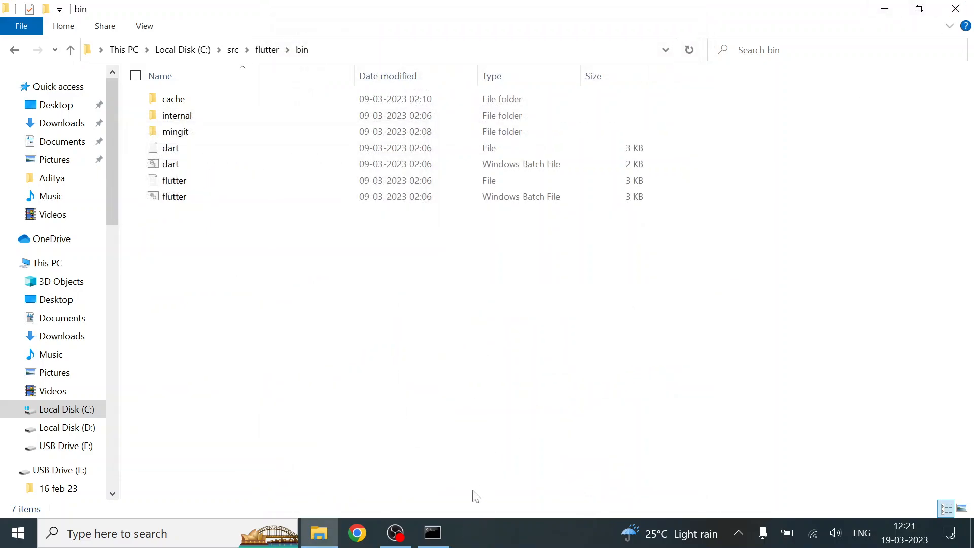
# Switch to the already open Command Prompt, test the flutter command again, and close that window
pyautogui.click(433, 532)
pyautogui.write('flutter')
pyautogui.press('Return')
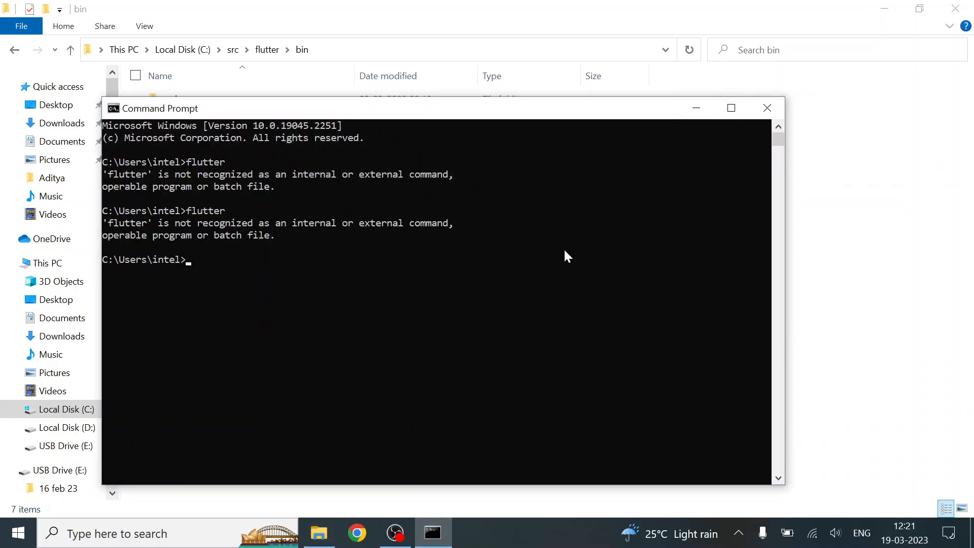
pyautogui.click(767, 107)
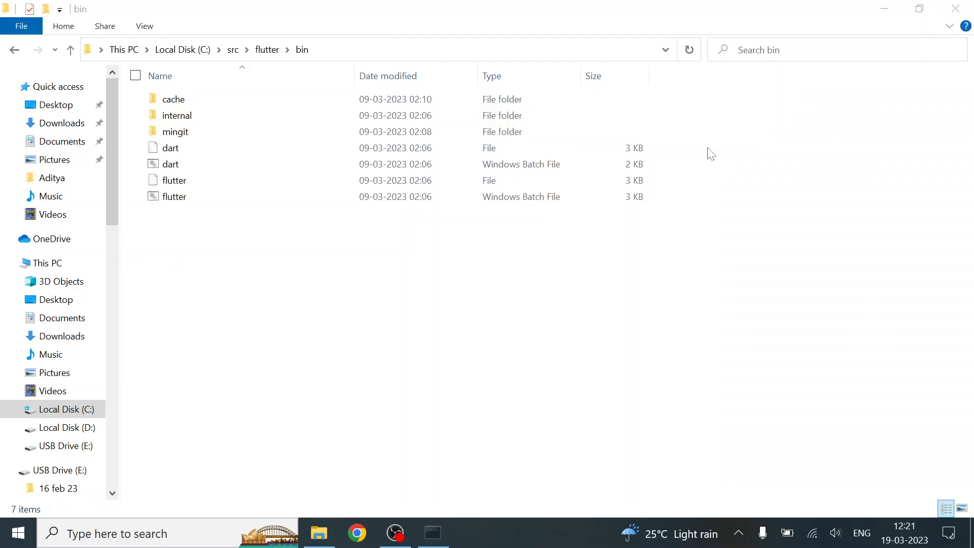
# Open a fresh Command Prompt, run flutter, and move the window nearer the middle of the desktop
pyautogui.press('super')
pyautogui.write('cmd')
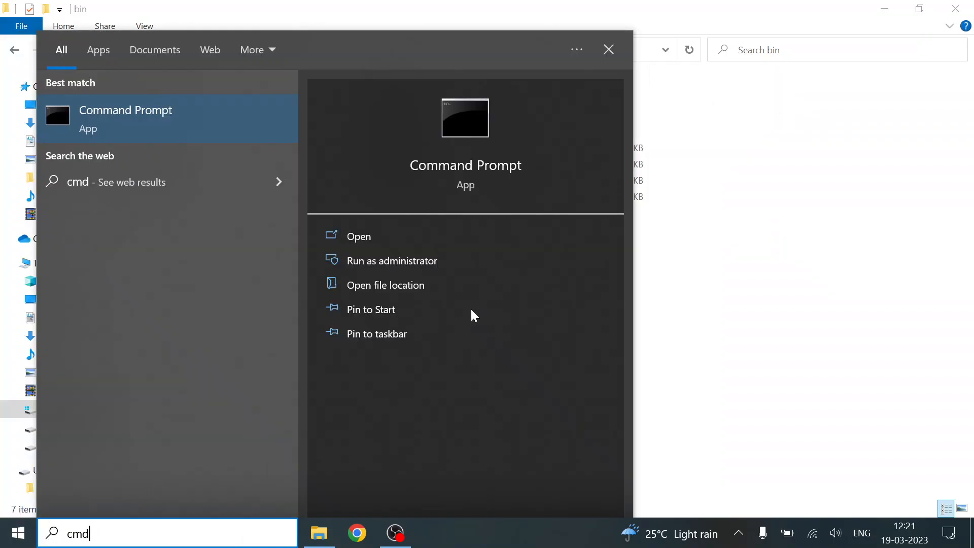
pyautogui.press('Return')
pyautogui.write('flutter')
pyautogui.press('Return')
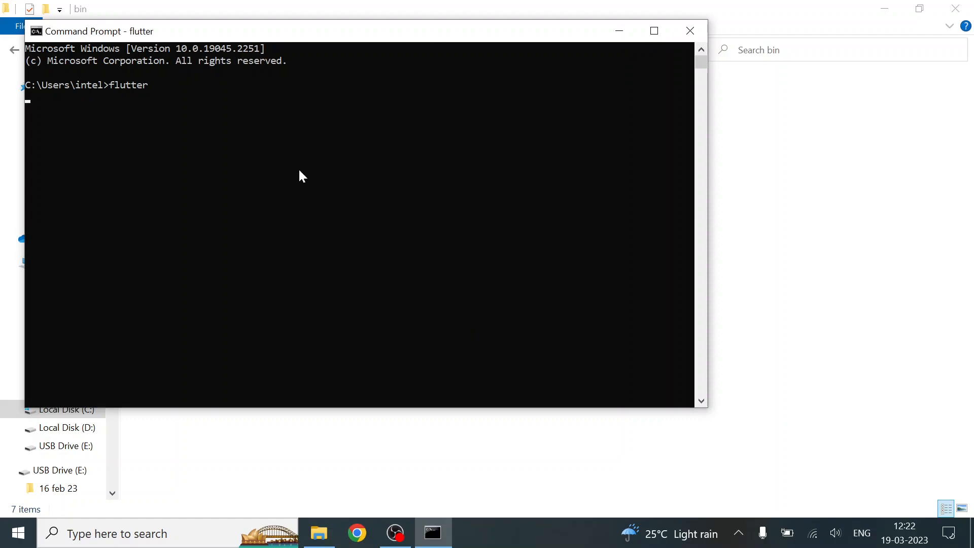
pyautogui.moveTo(197, 31); pyautogui.dragTo(311, 76)
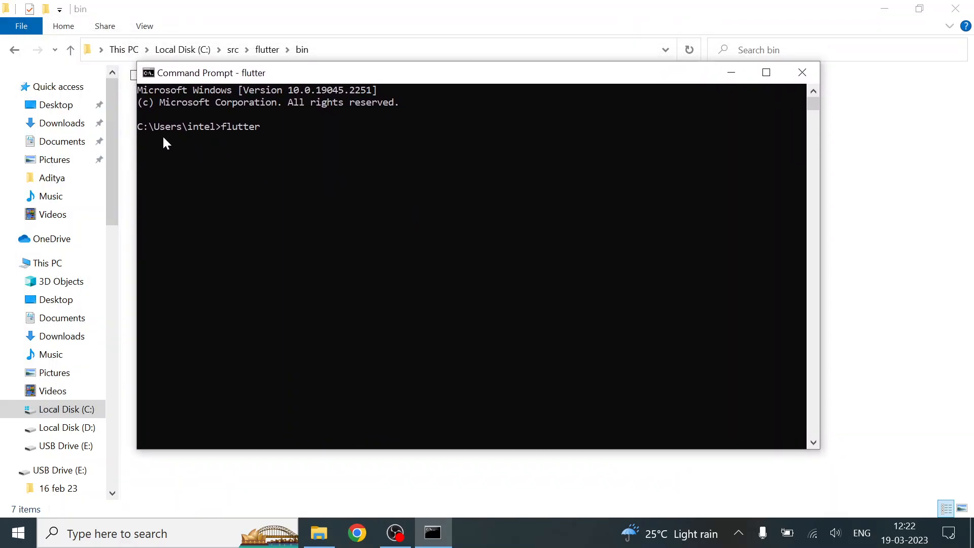
# Review the output of the flutter command and run flutter doctor
pyautogui.scroll(5, 301, 231)
pyautogui.scroll(10, 301, 230)
pyautogui.scroll(-20, 301, 230)
pyautogui.scroll(-7, 301, 230)
pyautogui.scroll(5, 300, 229)
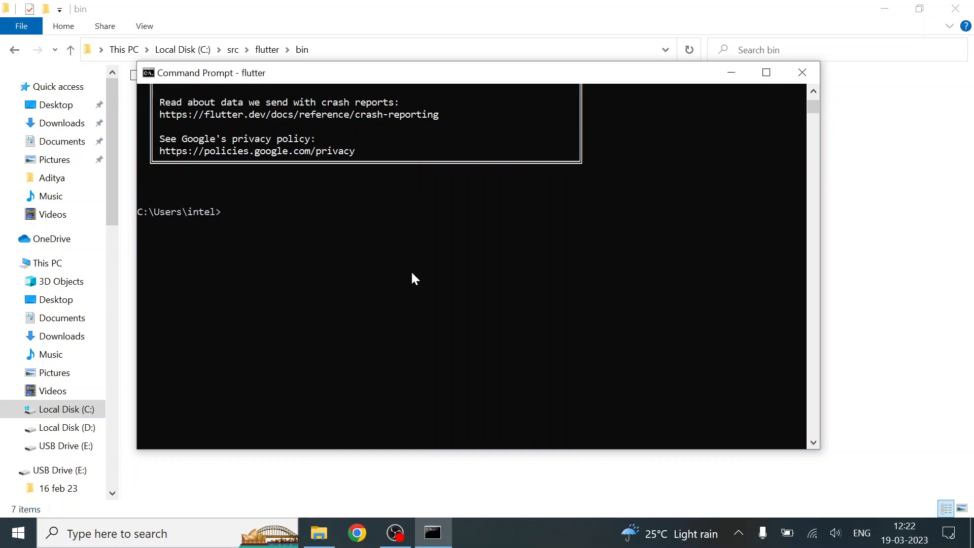
pyautogui.write('utter doctor')
pyautogui.press('Return')
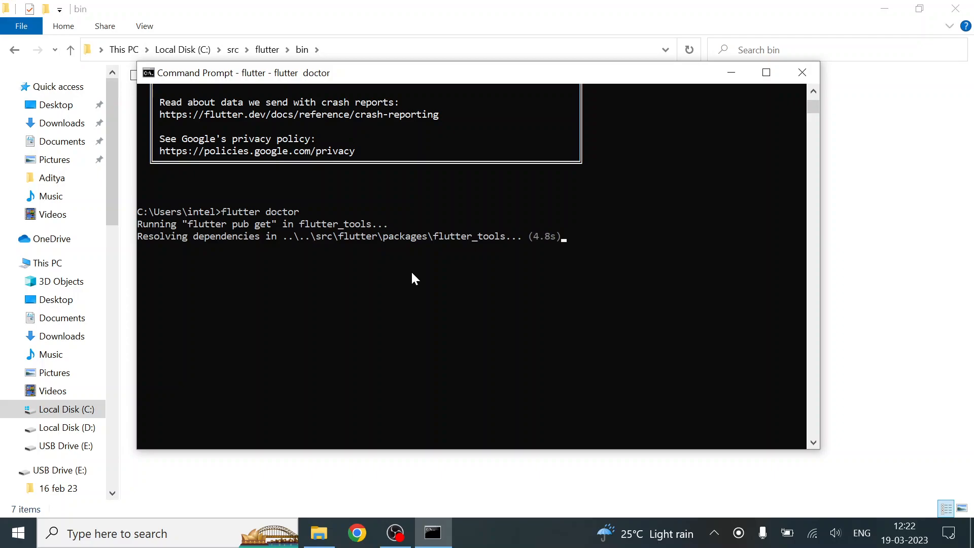
# Minimize the File Explorer window, review the flutter doctor summary, and copy the Visual Studio download URL from it
pyautogui.click(884, 9)
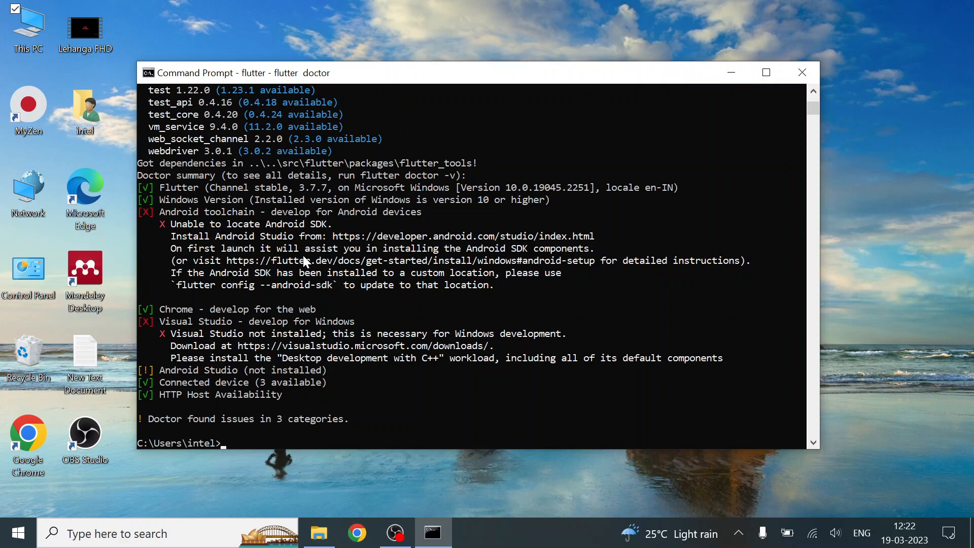
pyautogui.scroll(-1, 304, 256)
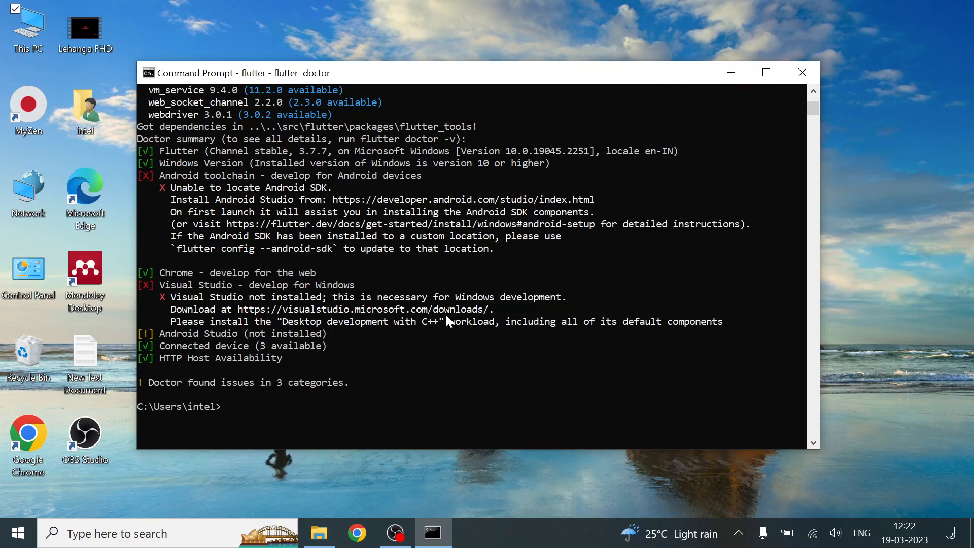
pyautogui.moveTo(236, 308); pyautogui.dragTo(512, 314)
pyautogui.hotkey('ctrl', 'c')
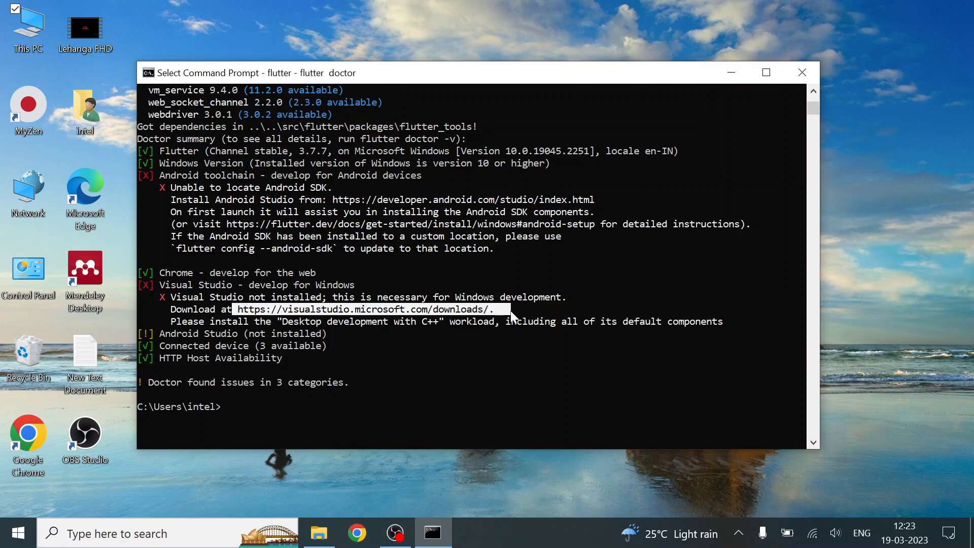
pyautogui.rightClick(512, 315)
# Switch to Chrome and open the copied address visualstudio.microsoft.com/downloads without the trailing period
pyautogui.click(357, 532)
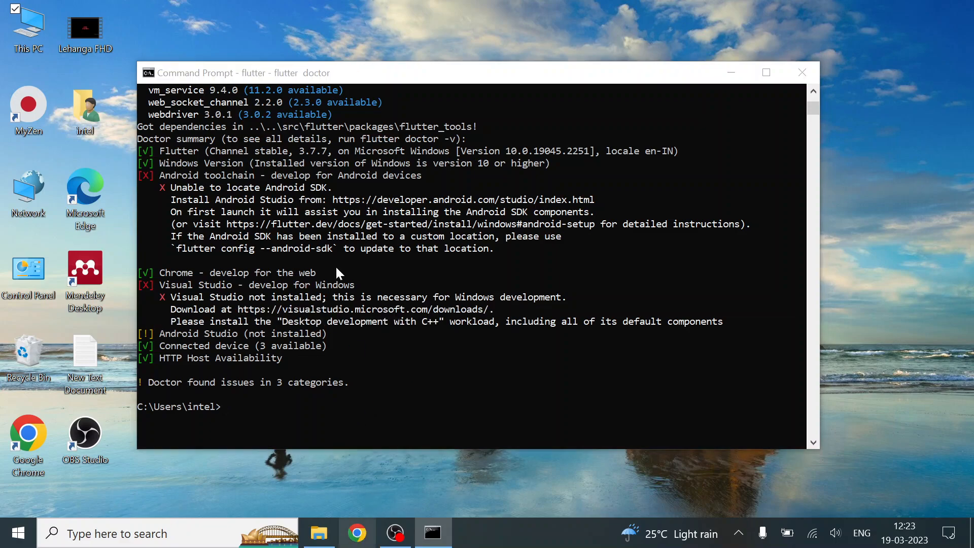
pyautogui.hotkey('ctrl', 'v')
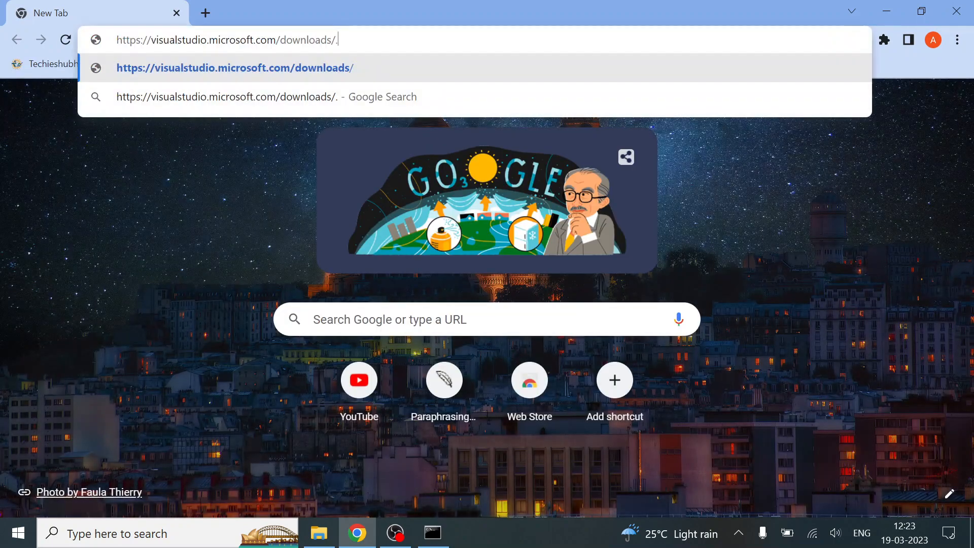
pyautogui.press('BackSpace')
pyautogui.write('/')
pyautogui.press('BackSpace')
pyautogui.press('Return')
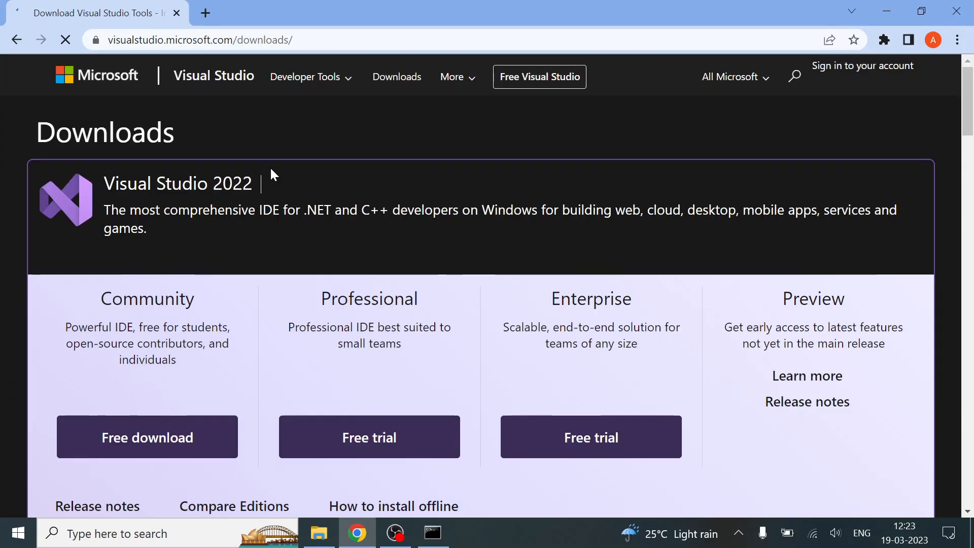
# Download the free Community edition of Visual Studio 2022 from the Downloads page
pyautogui.scroll(-1, 381, 249)
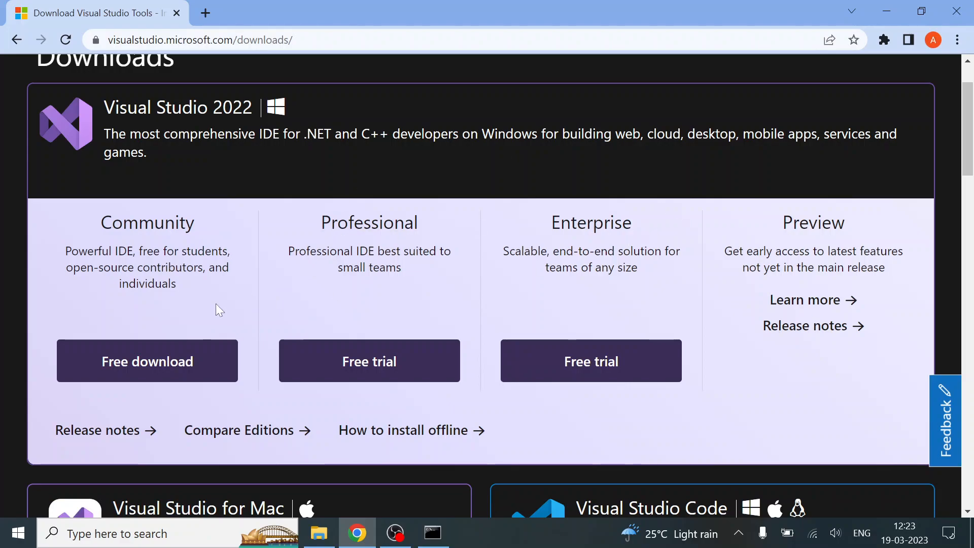
pyautogui.click(218, 367)
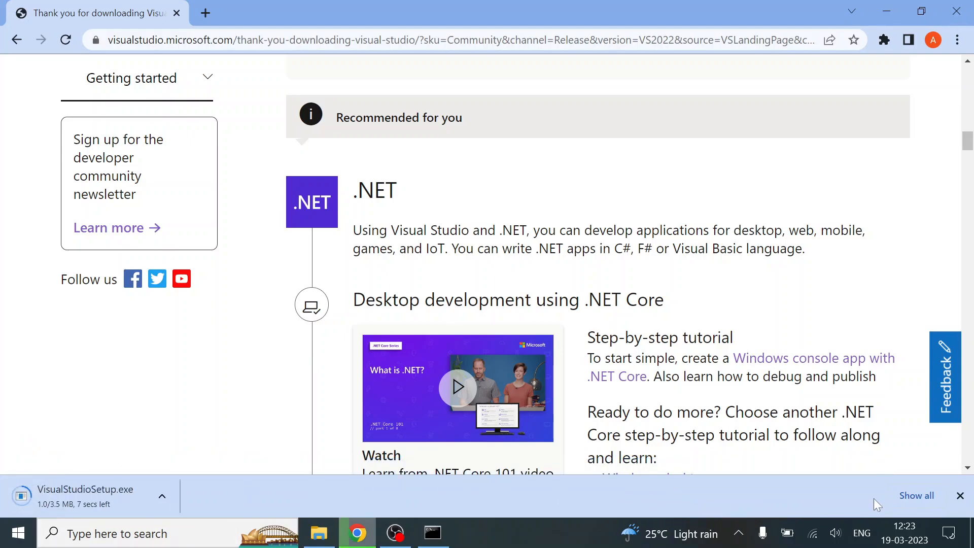
pyautogui.click(908, 495)
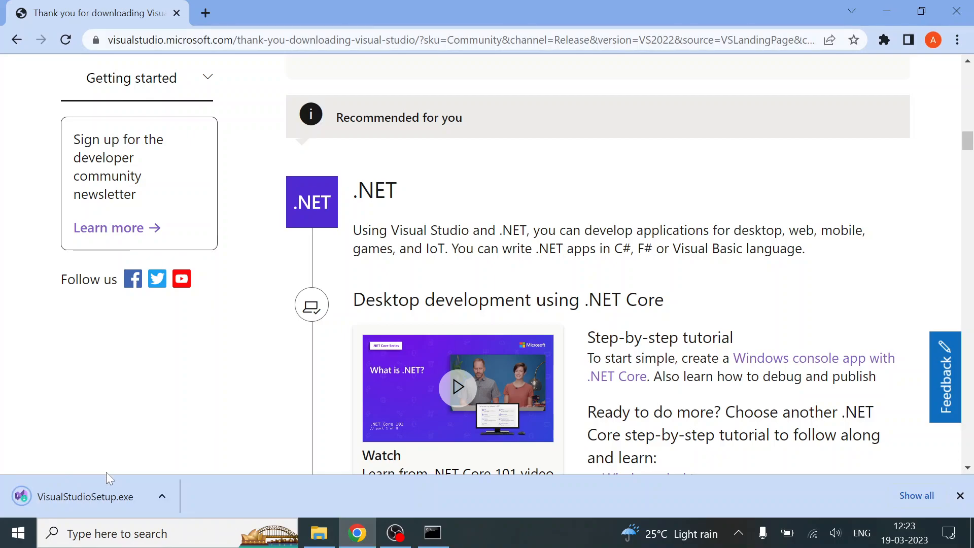
# Run the downloaded VisualStudioSetup.exe, continue past the license notice, and minimize the browser while the installer gets ready
pyautogui.click(106, 494)
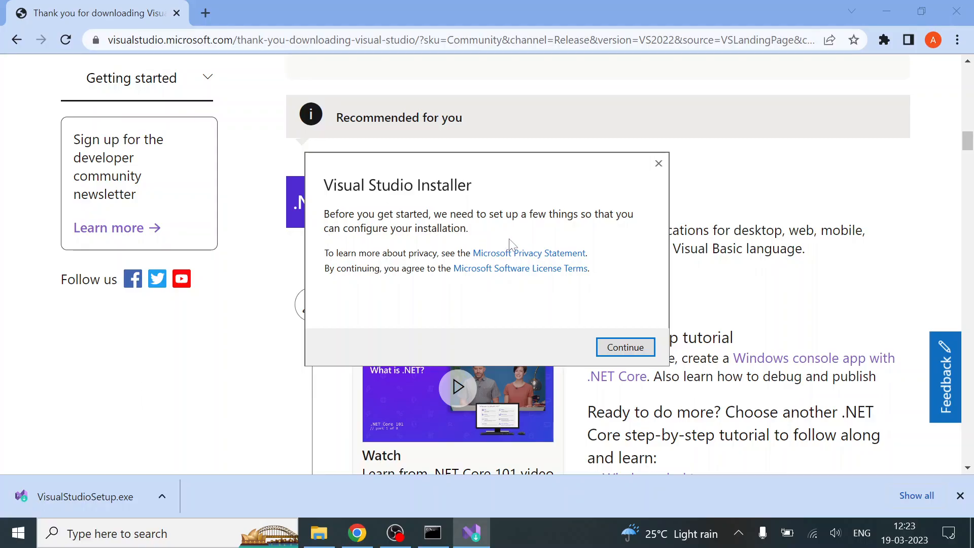
pyautogui.click(622, 343)
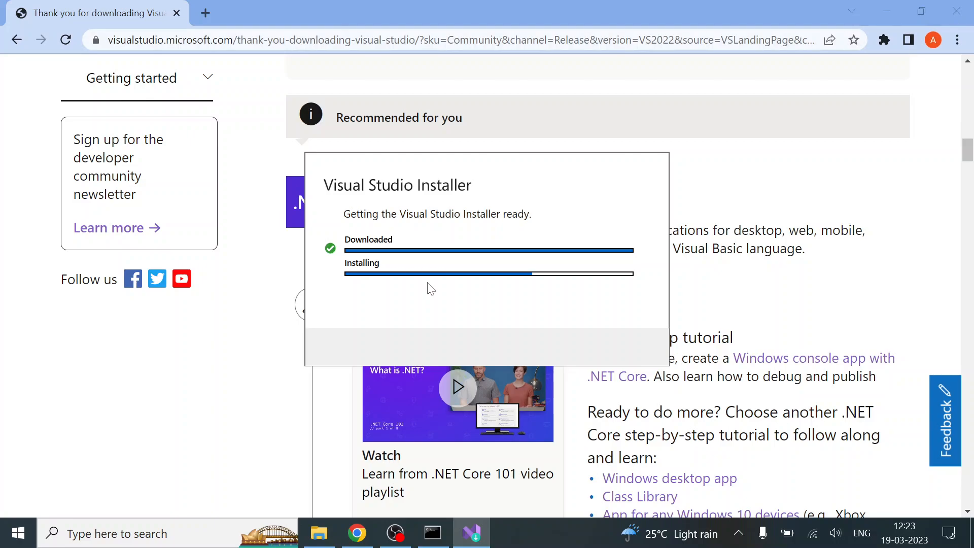
pyautogui.click(889, 6)
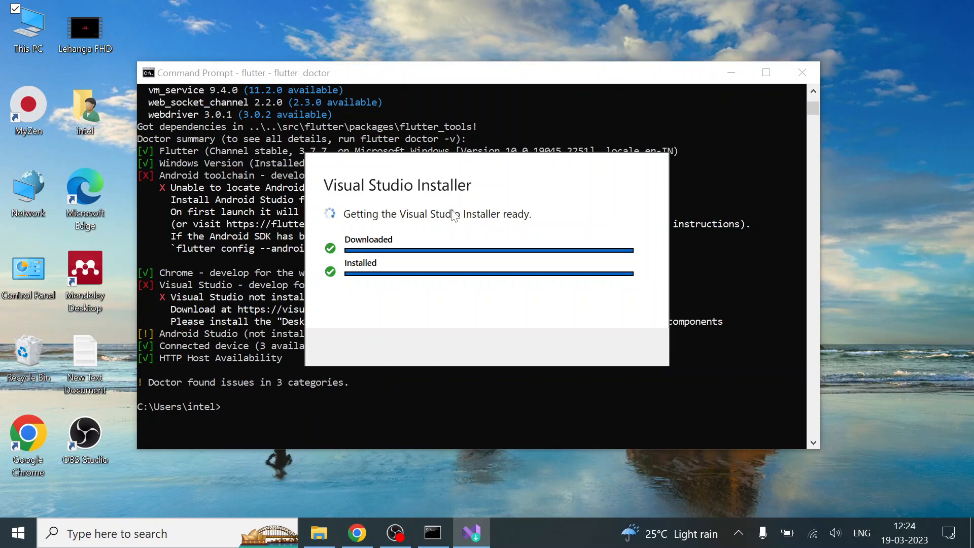
pyautogui.moveTo(430, 181); pyautogui.dragTo(420, 149)
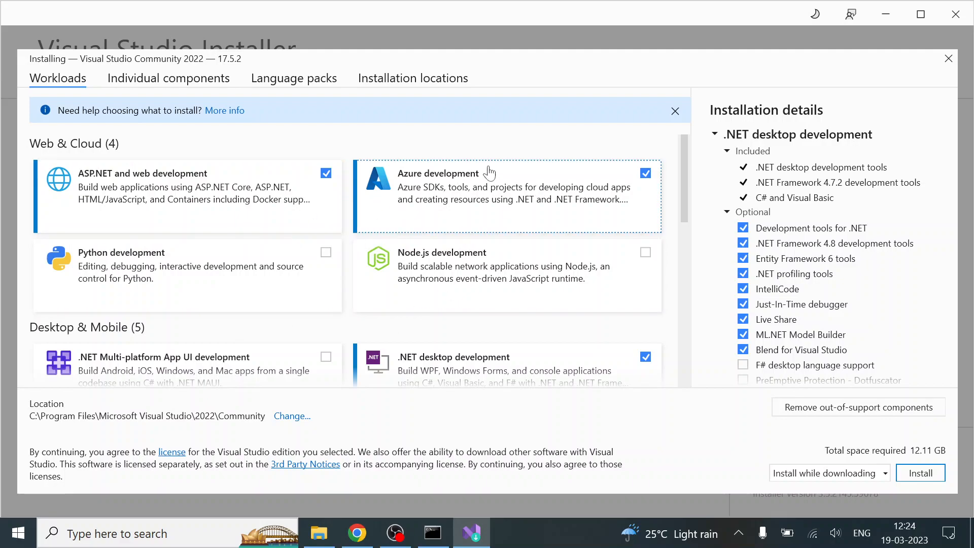
# Check in the flutter doctor output which Visual Studio workload is required, and return to the maximized Visual Studio Installer
pyautogui.click(887, 14)
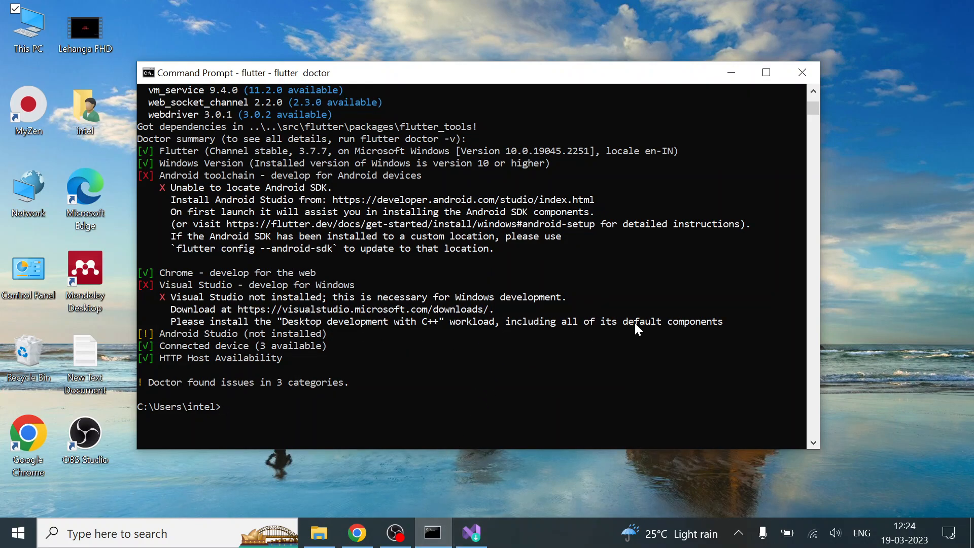
pyautogui.click(471, 533)
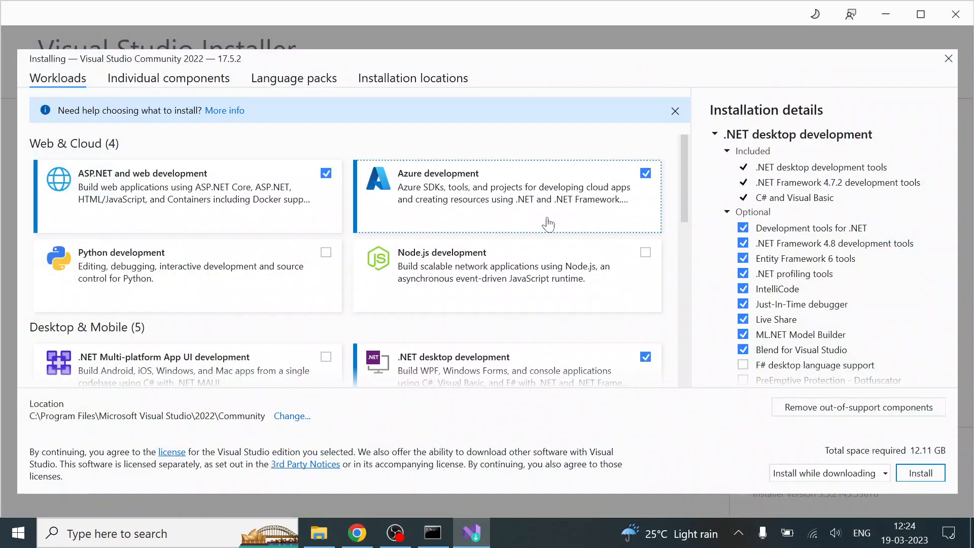
pyautogui.click(918, 23)
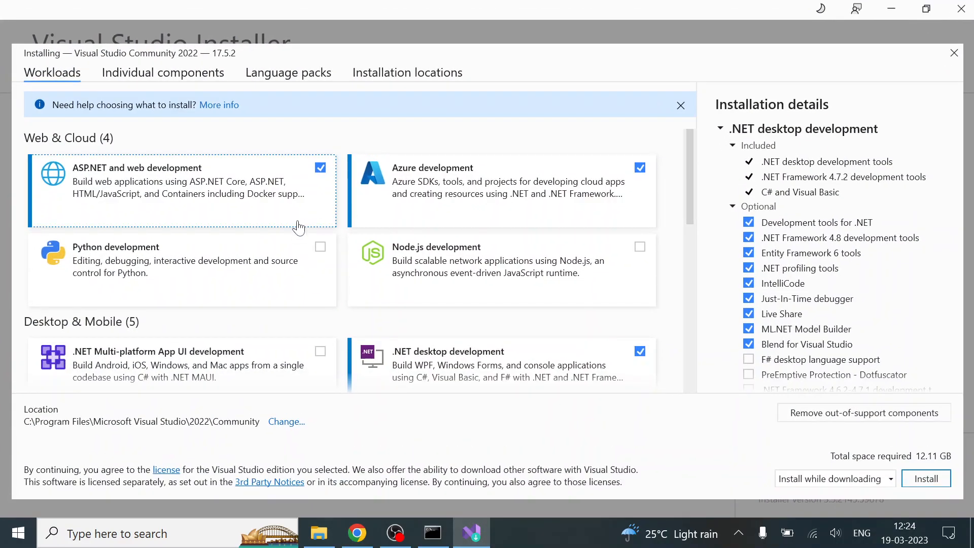
pyautogui.click(427, 541)
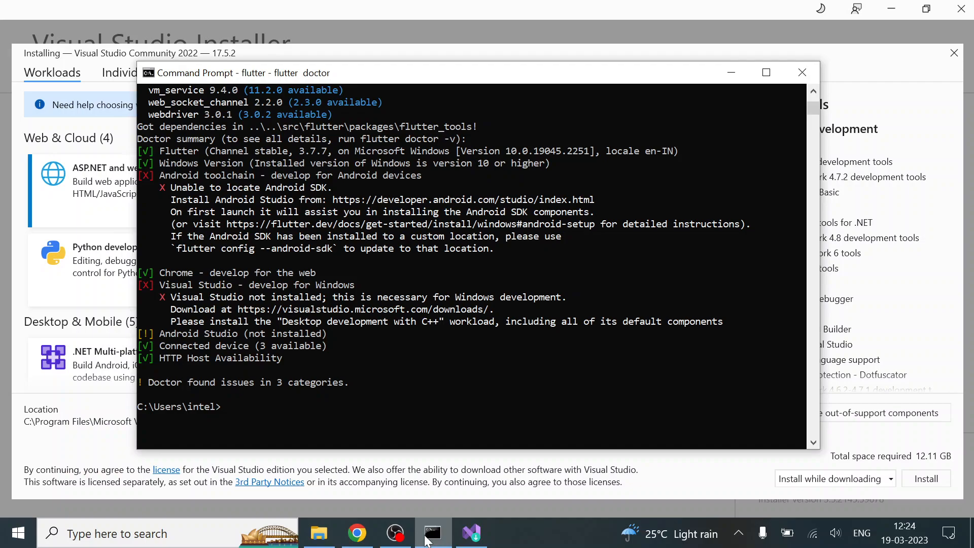
pyautogui.click(427, 541)
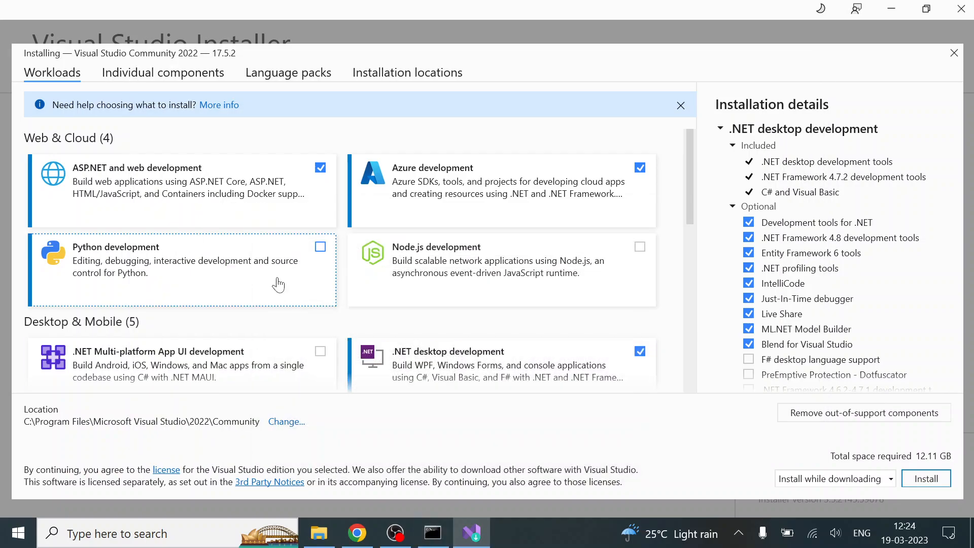
# Select the Desktop development with C++ workload in the Desktop & Mobile group
pyautogui.scroll(-5, 278, 285)
pyautogui.scroll(-3, 279, 284)
pyautogui.scroll(8, 278, 284)
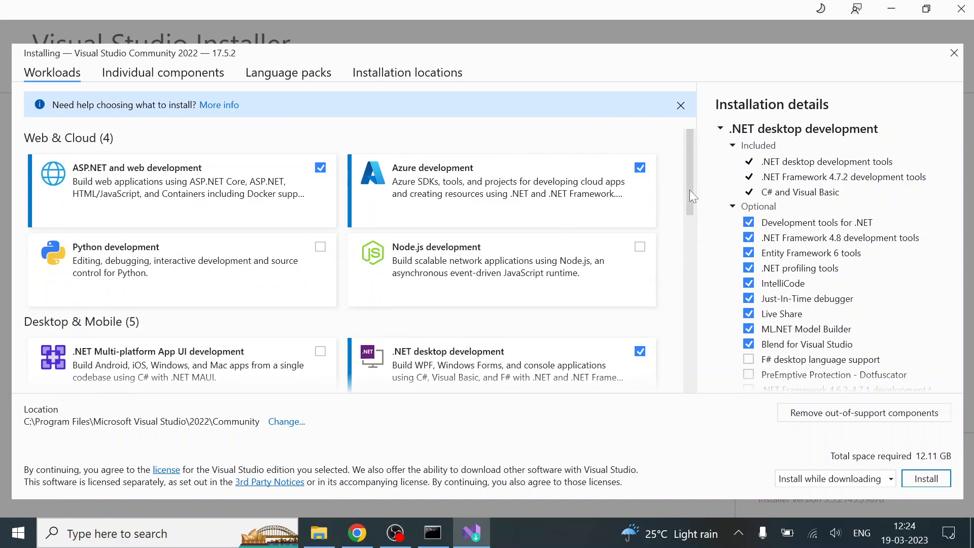
pyautogui.scroll(-3, 690, 198)
pyautogui.scroll(-2, 690, 226)
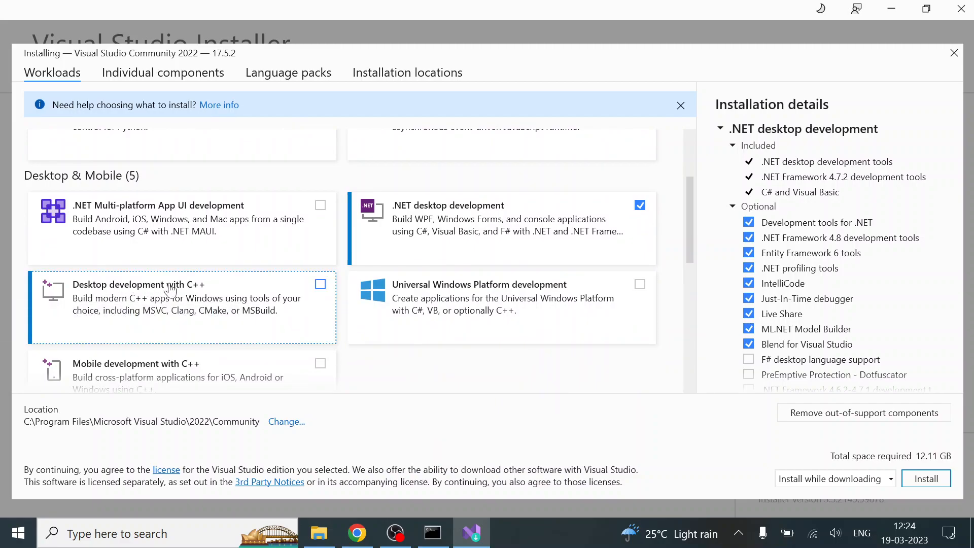
pyautogui.click(320, 285)
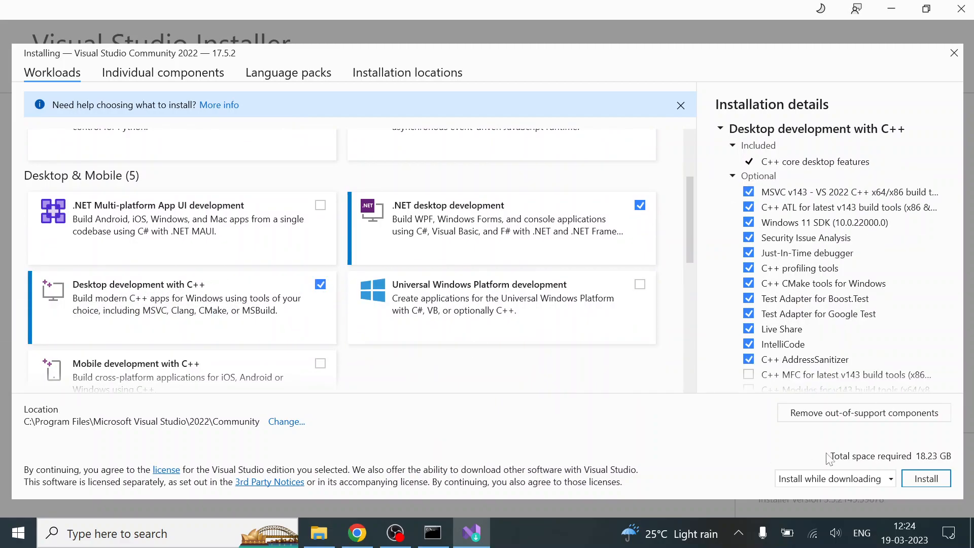
# Deselect the .NET desktop development, ASP.NET and web development, and Azure development workloads
pyautogui.click(890, 478)
pyautogui.click(751, 479)
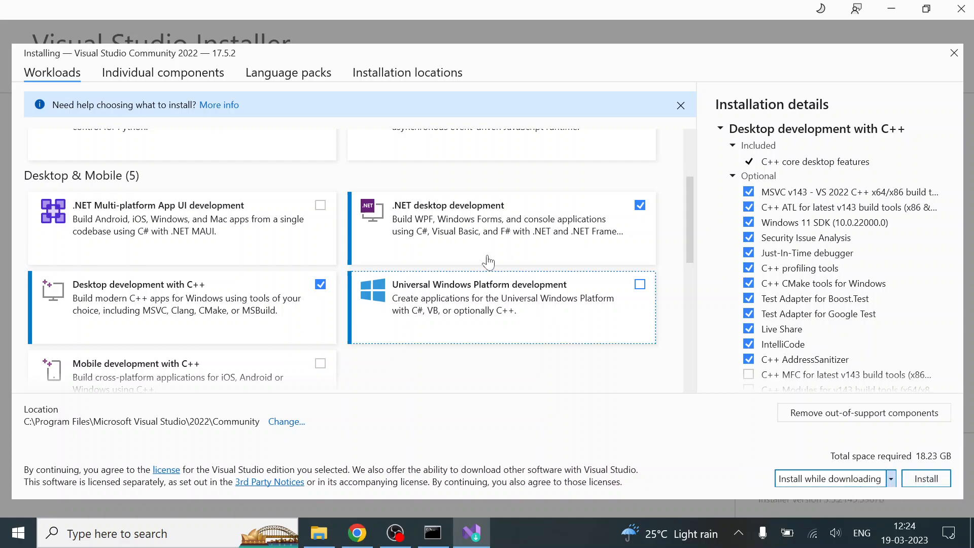
pyautogui.scroll(-10, 325, 243)
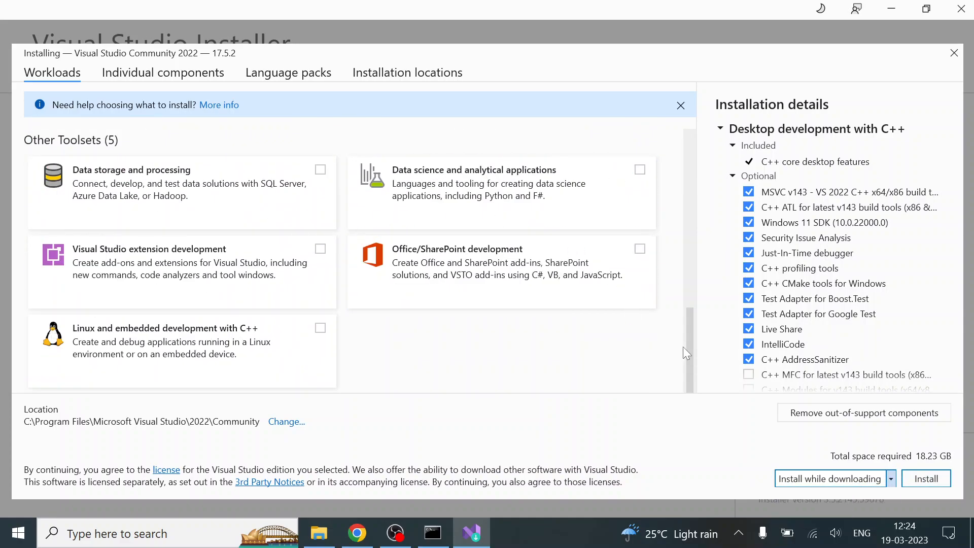
pyautogui.moveTo(693, 346); pyautogui.dragTo(690, 214)
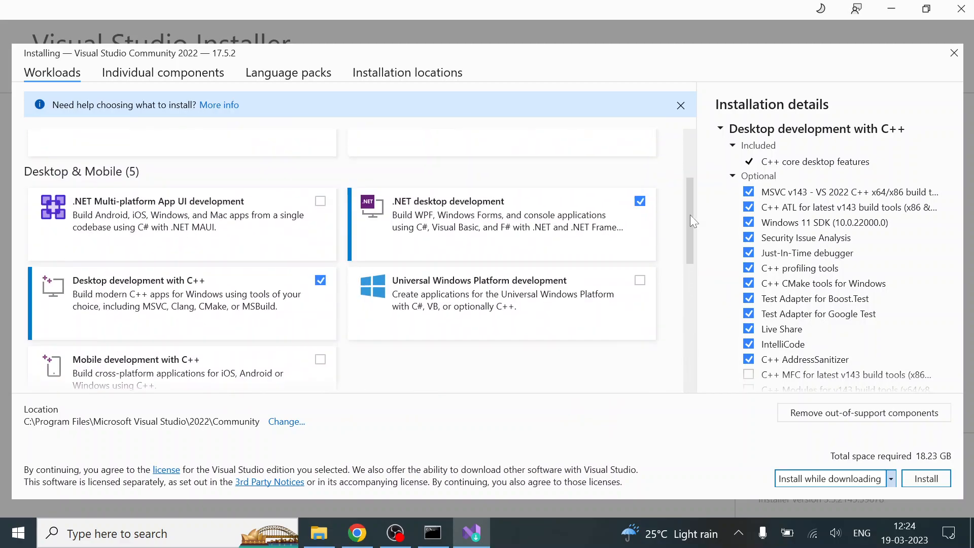
pyautogui.click(641, 212)
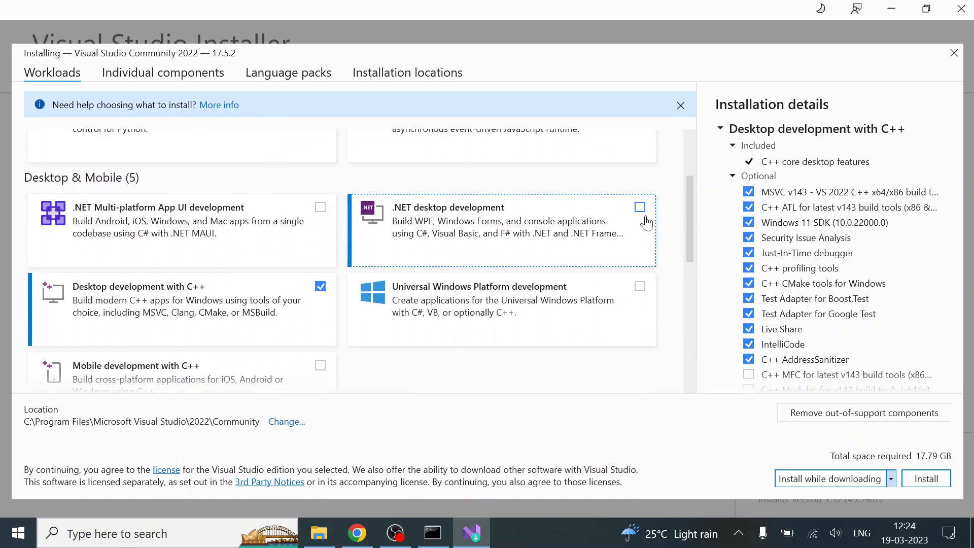
pyautogui.moveTo(692, 232); pyautogui.dragTo(696, 180)
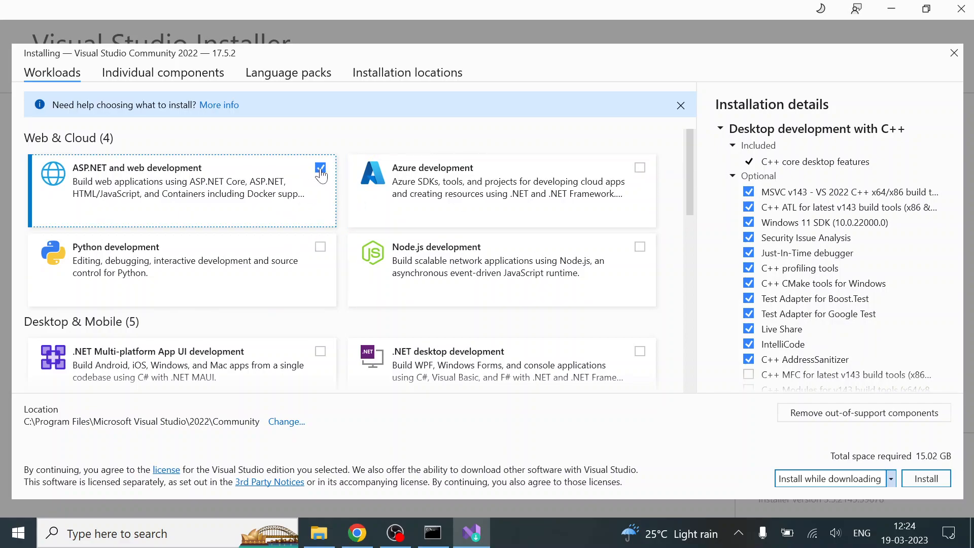
# Try to exclude the MSVC v143 build tools, cancel the removal, and look through the other optional C++ components
pyautogui.click(749, 193)
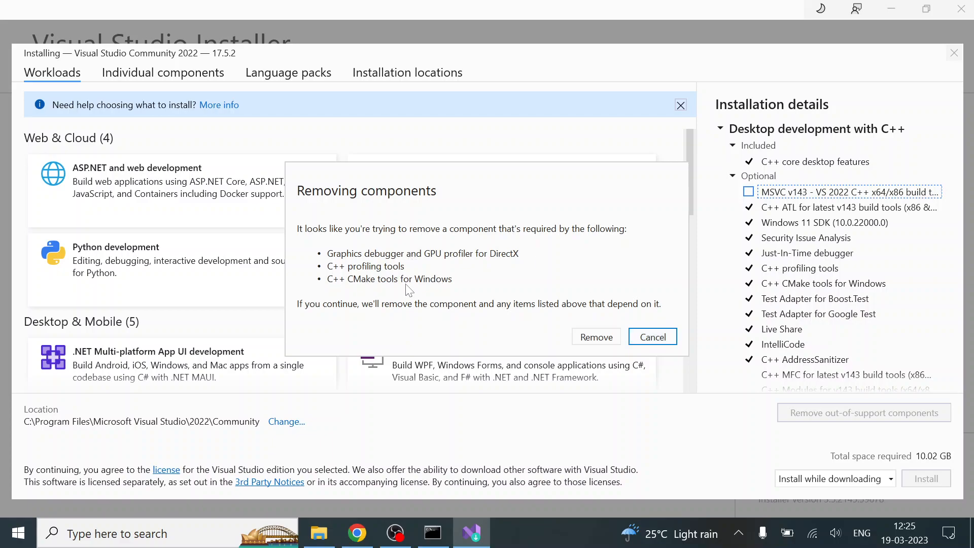
pyautogui.click(653, 337)
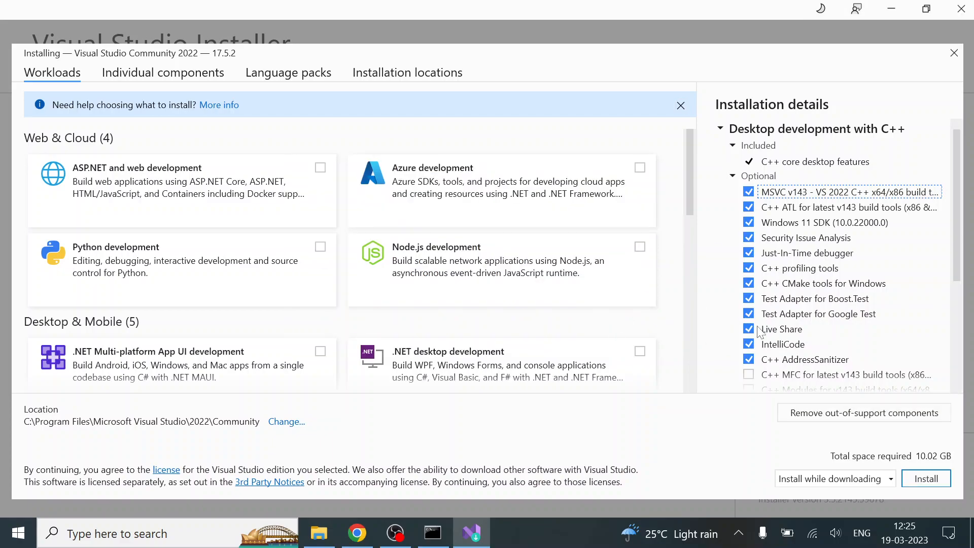
pyautogui.scroll(-4, 842, 327)
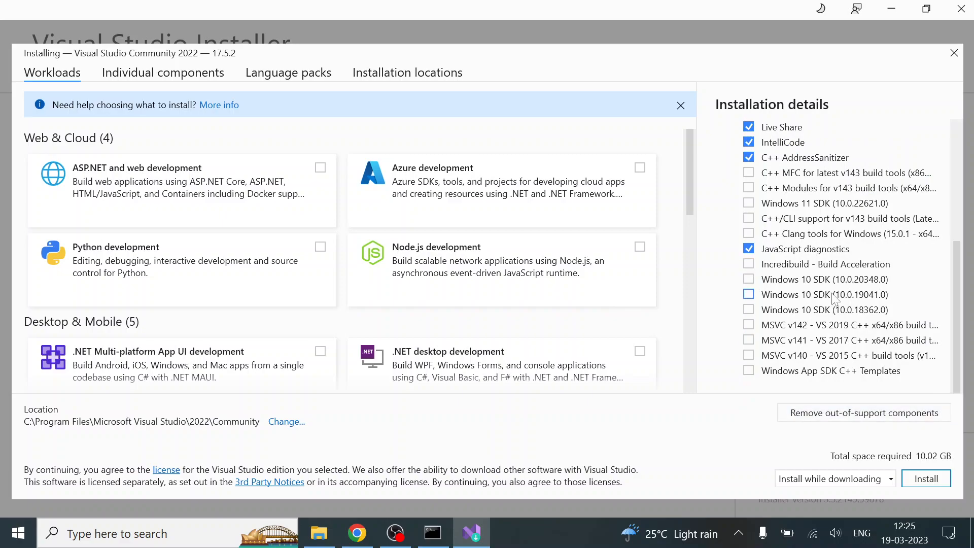
pyautogui.scroll(4, 794, 230)
pyautogui.scroll(-4, 832, 361)
pyautogui.scroll(1, 788, 305)
pyautogui.scroll(4, 788, 305)
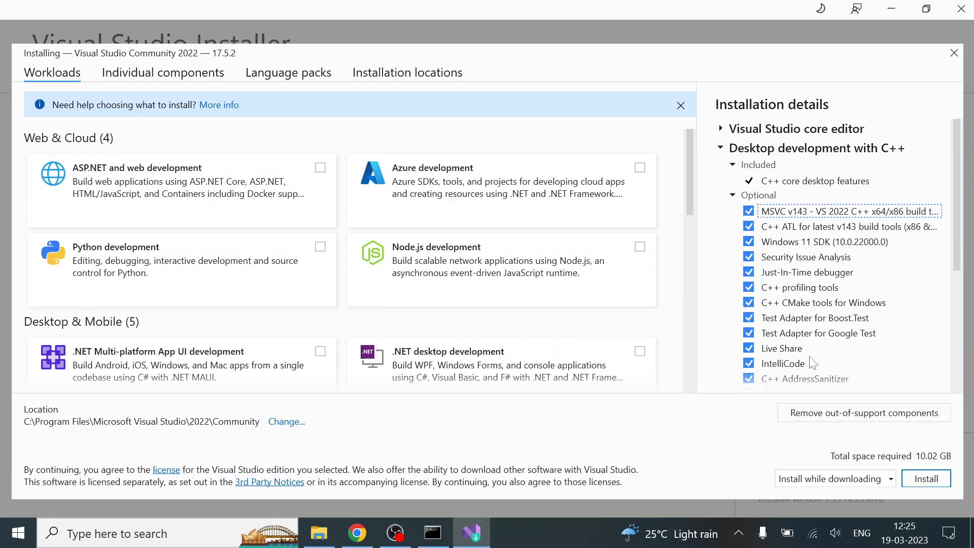
# Exclude Windows 11 SDK (10.0.22000.0), JavaScript diagnostics, and Live Share from the optional components of Desktop development with C++
pyautogui.click(748, 242)
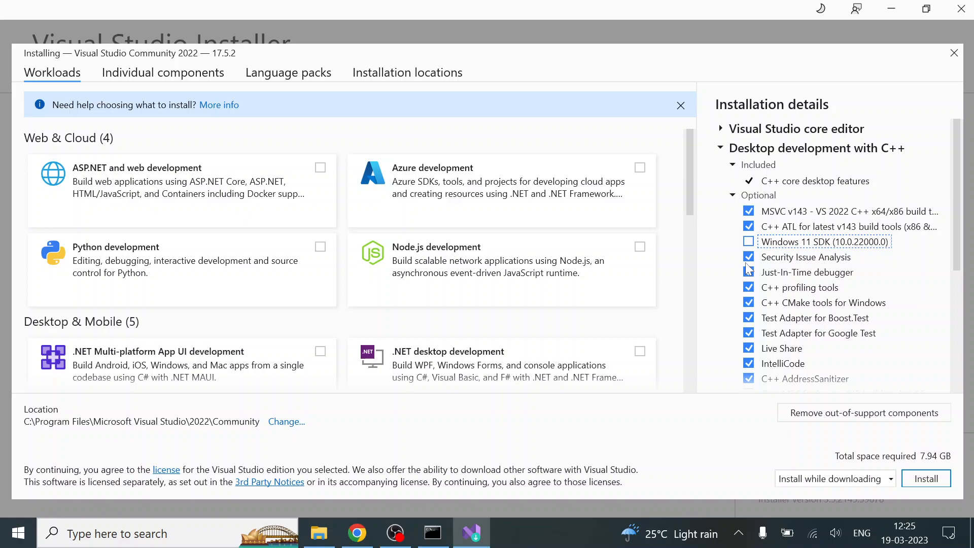
pyautogui.scroll(-5, 751, 271)
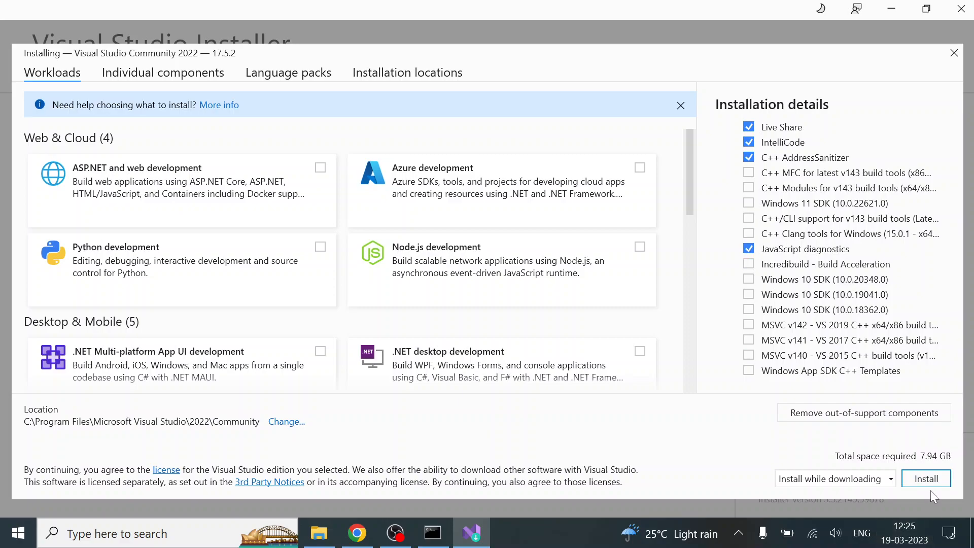
pyautogui.click(748, 250)
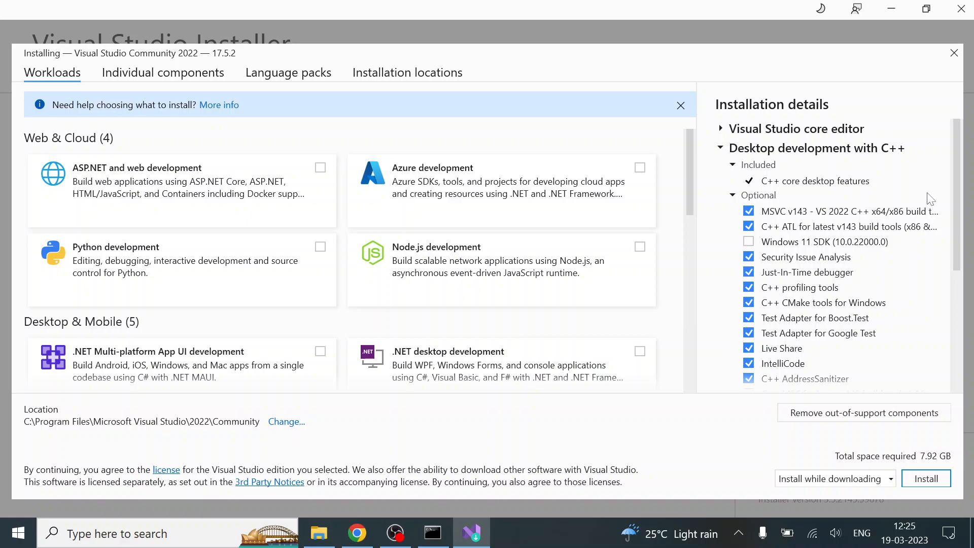
pyautogui.moveTo(960, 207); pyautogui.dragTo(962, 231)
pyautogui.click(749, 305)
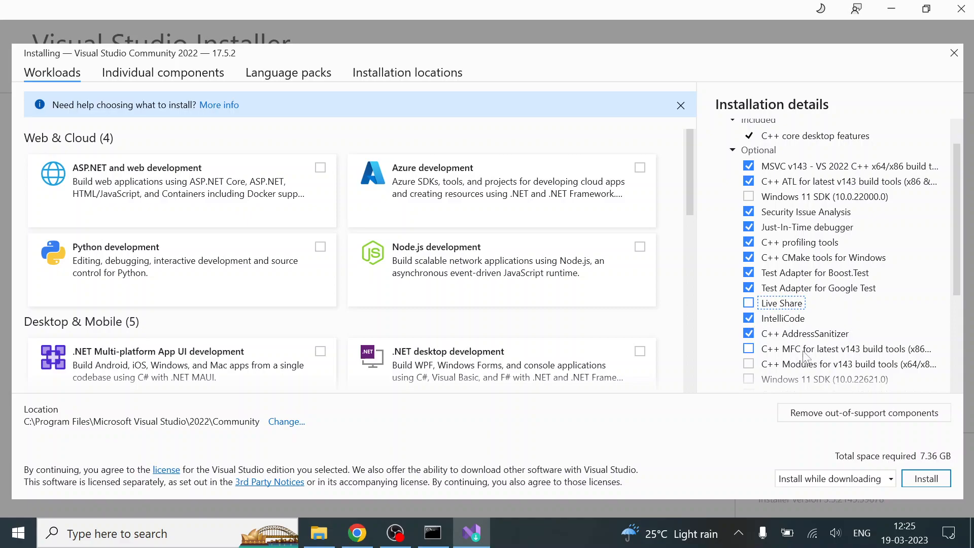
pyautogui.click(749, 289)
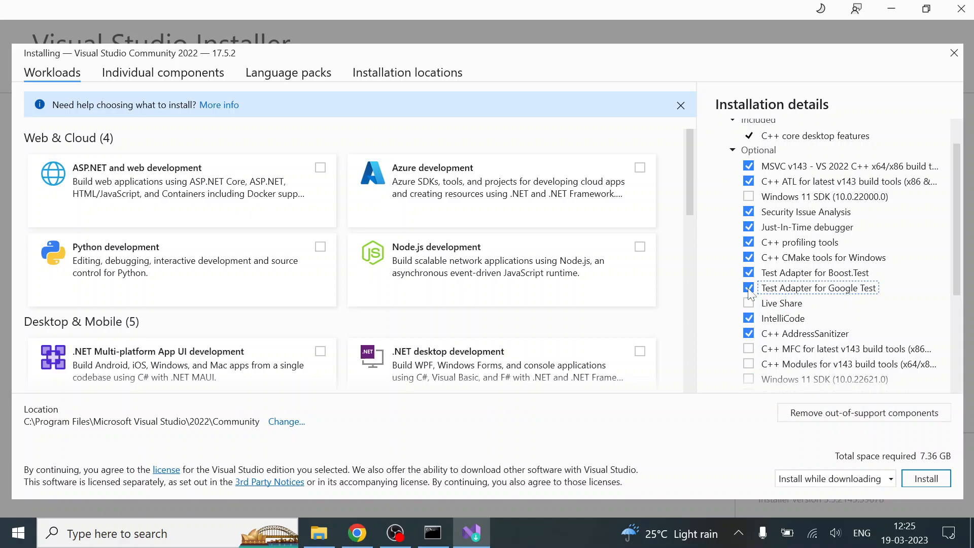
# Exclude the test adapters for Boost.Test and Google Test, and start installing Visual Studio Community 2022
pyautogui.click(749, 273)
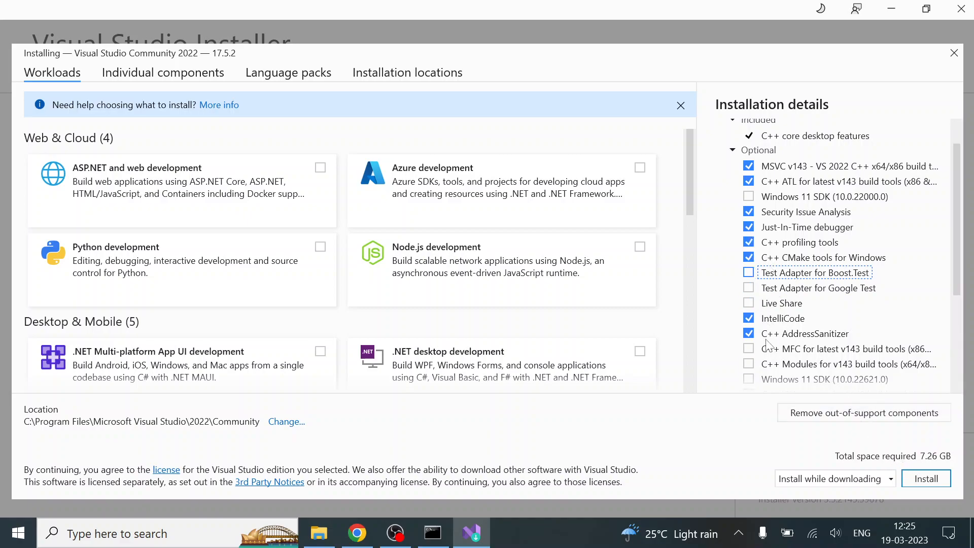
pyautogui.click(925, 478)
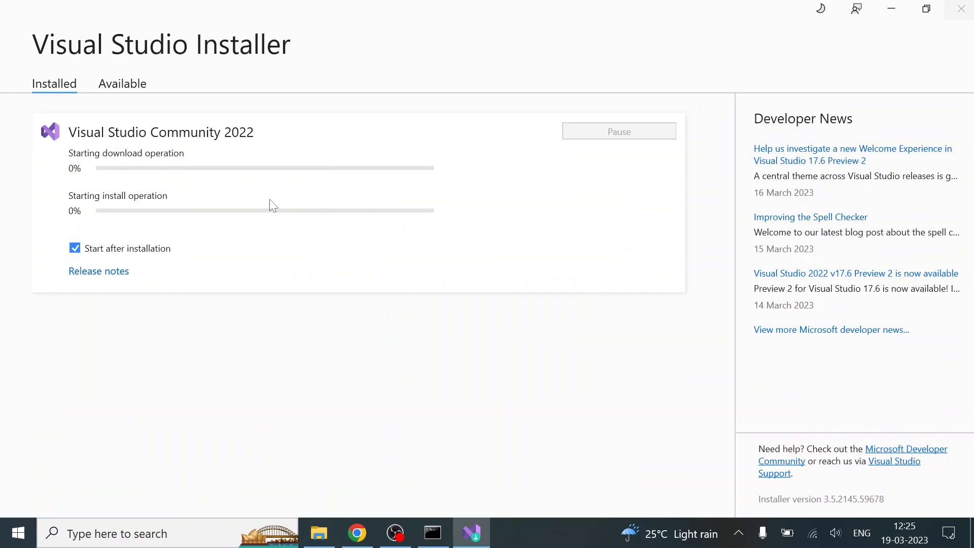
pyautogui.moveTo(395, 533)
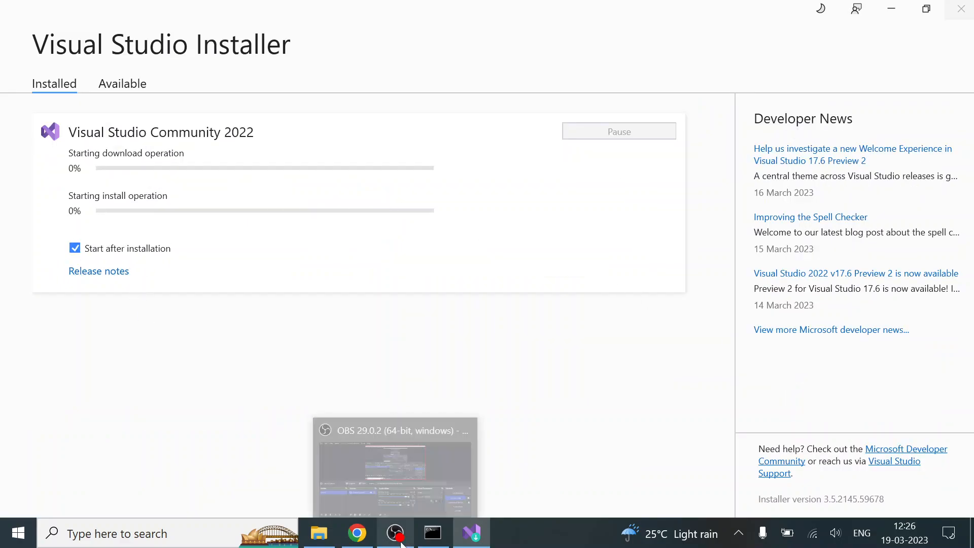
pyautogui.click(376, 468)
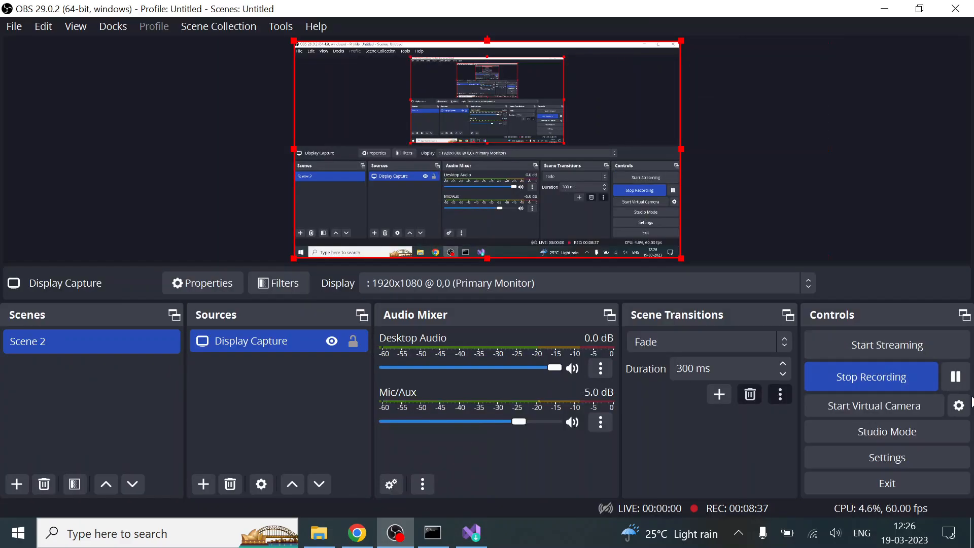
pyautogui.click(954, 377)
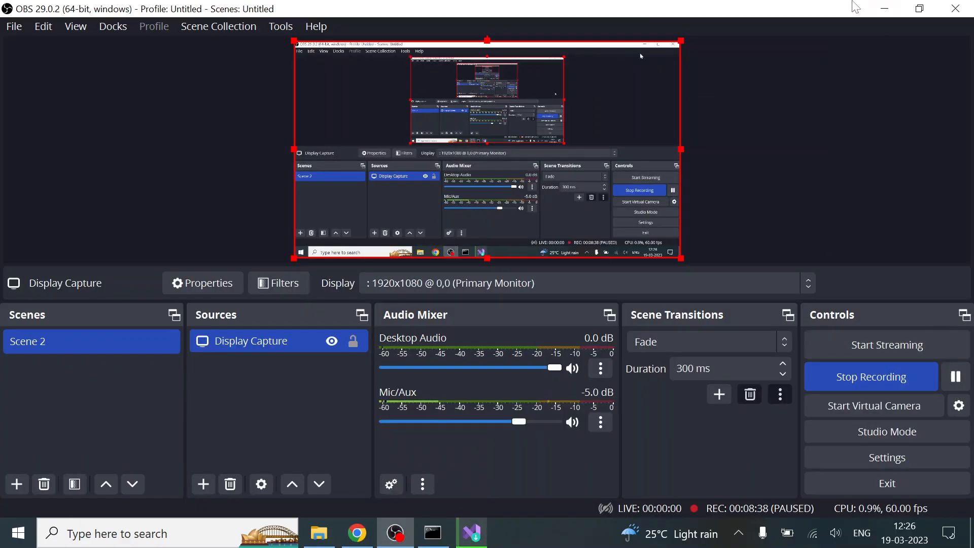
pyautogui.click(885, 8)
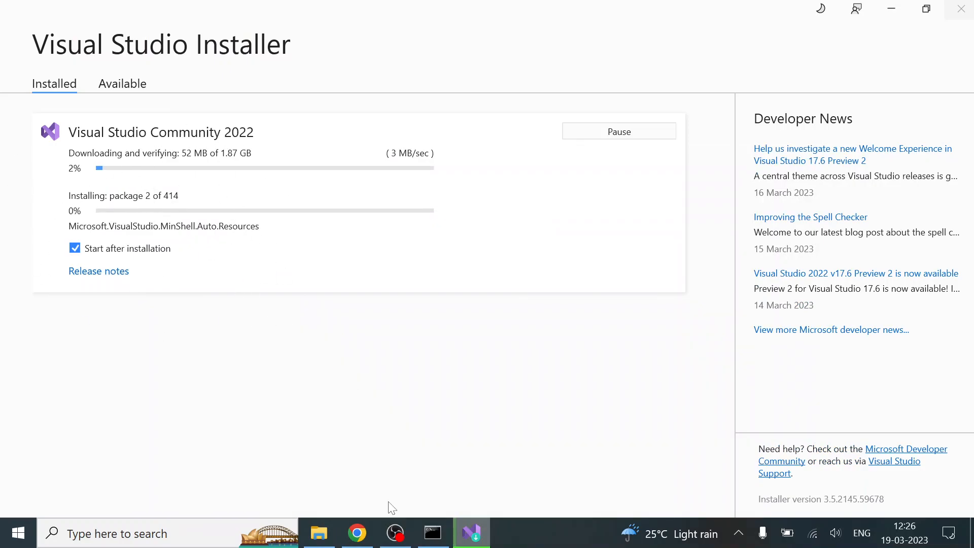
pyautogui.moveTo(393, 533)
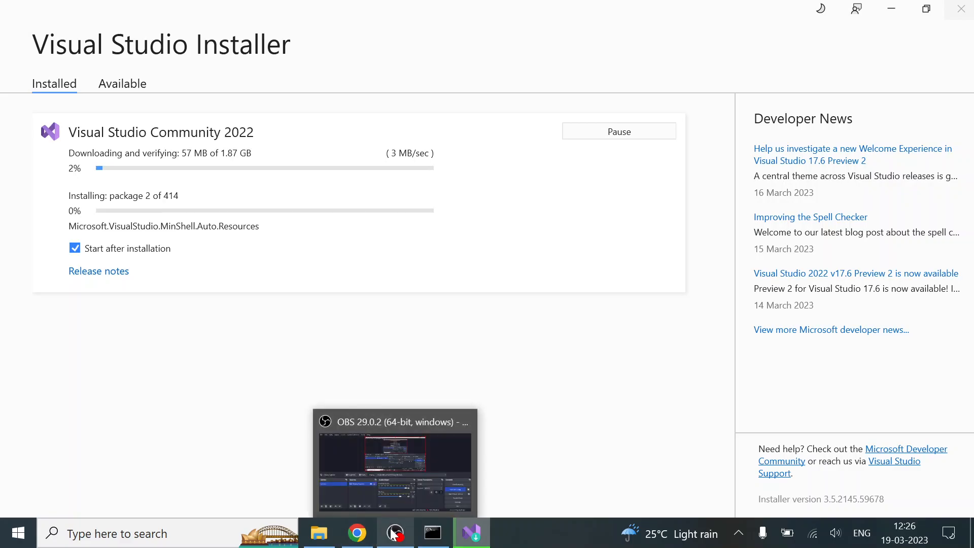
pyautogui.click(394, 534)
pyautogui.click(955, 376)
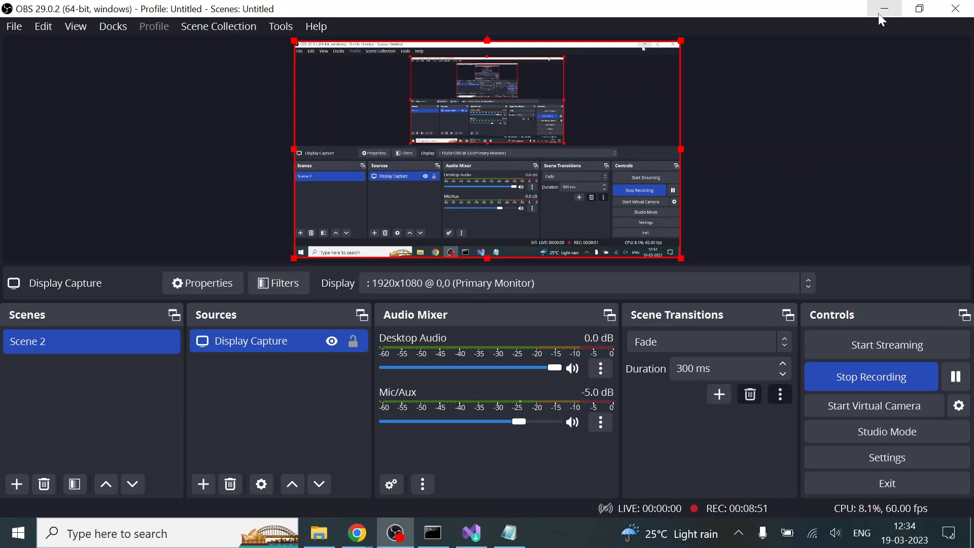
pyautogui.click(884, 8)
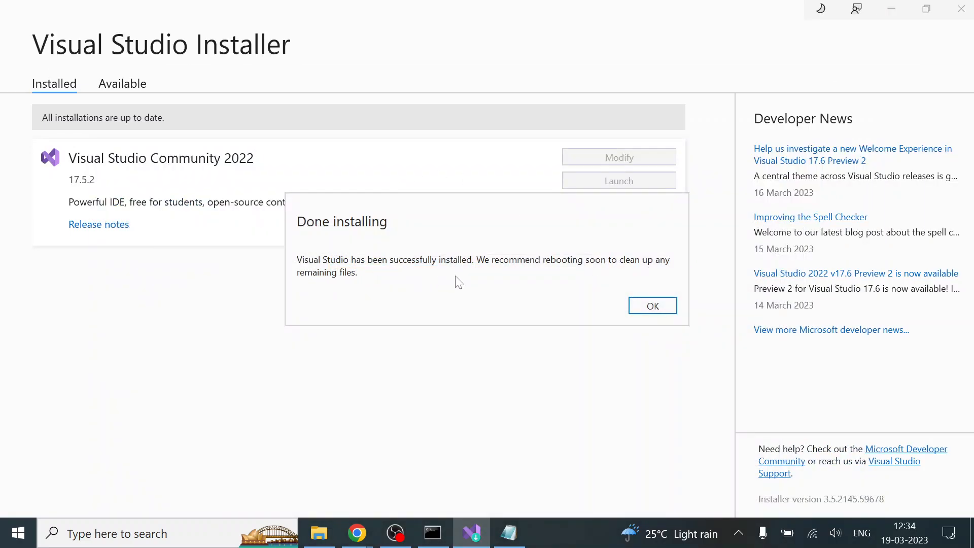
# Dismiss the installation notice and run flutter doctor in the Command Prompt window
pyautogui.click(671, 306)
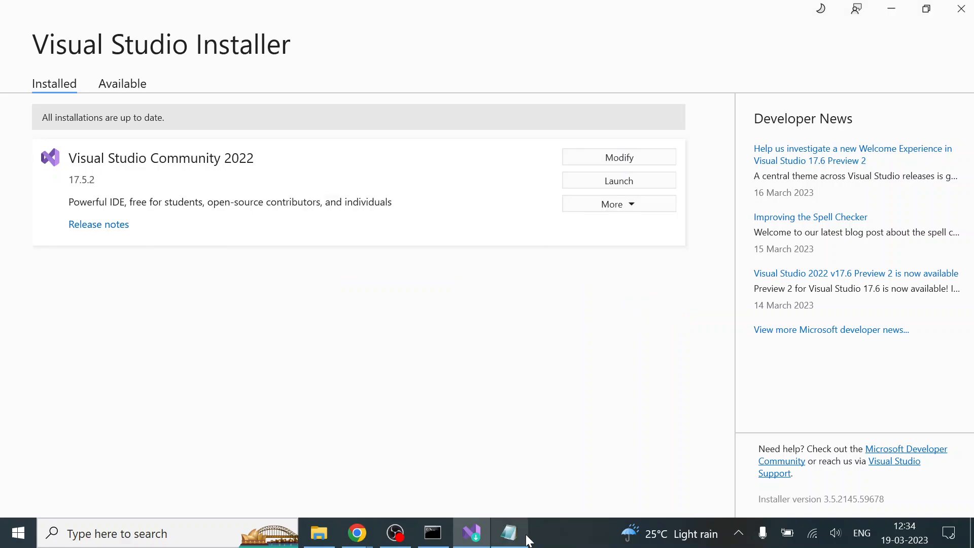
pyautogui.click(434, 541)
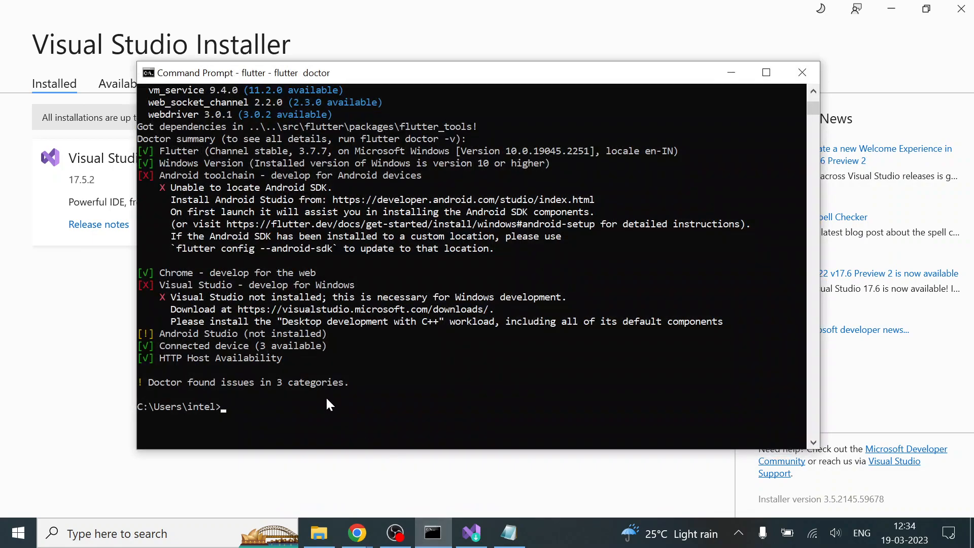
pyautogui.click(345, 382)
pyautogui.write('flutter doctor')
pyautogui.press('Return')
pyautogui.click(392, 528)
pyautogui.click(955, 377)
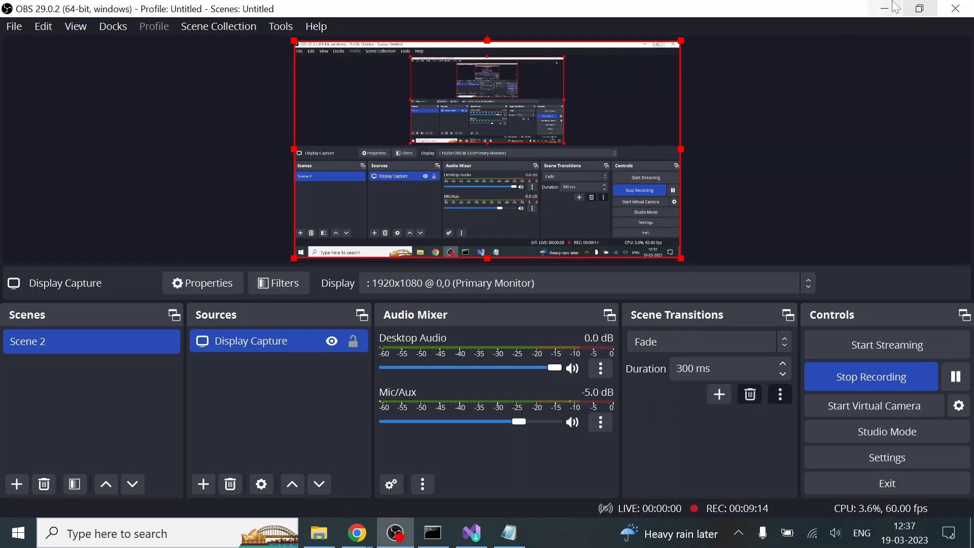
pyautogui.click(885, 9)
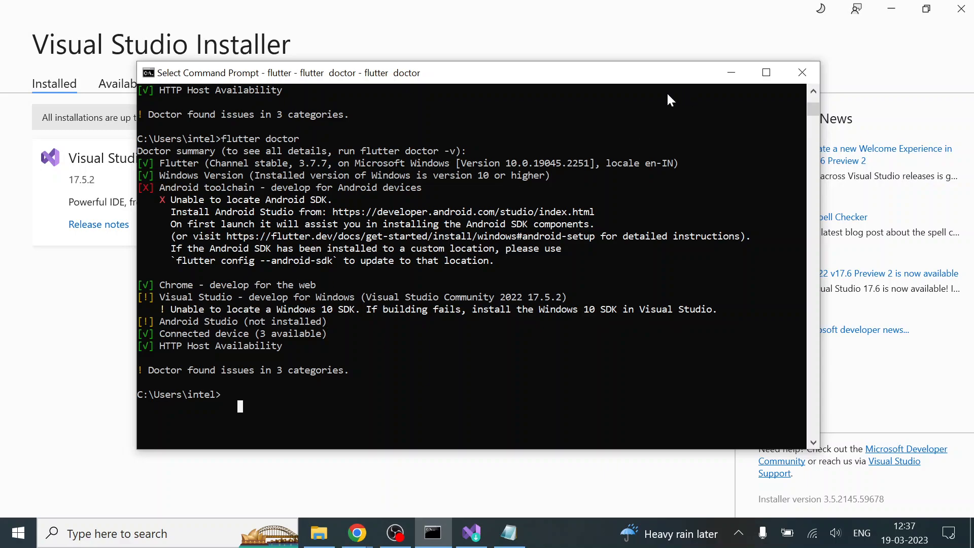
# Look through the installed and available Visual Studio editions in the installer, and close it
pyautogui.click(729, 74)
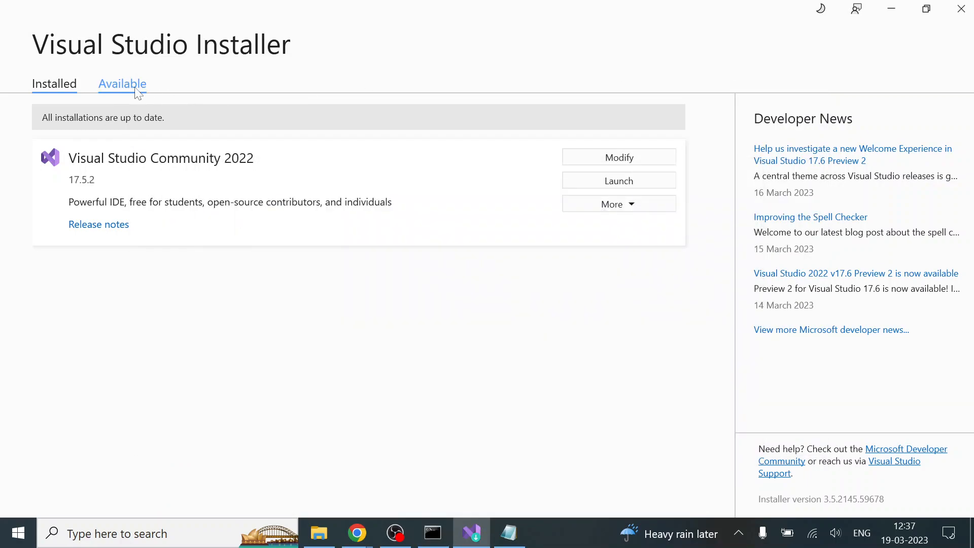
pyautogui.click(137, 94)
pyautogui.click(56, 83)
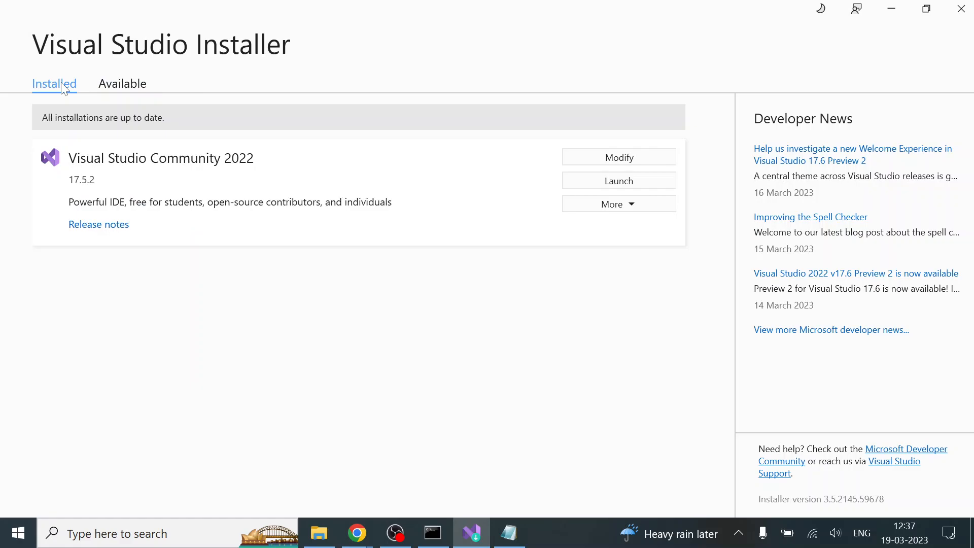
pyautogui.click(134, 86)
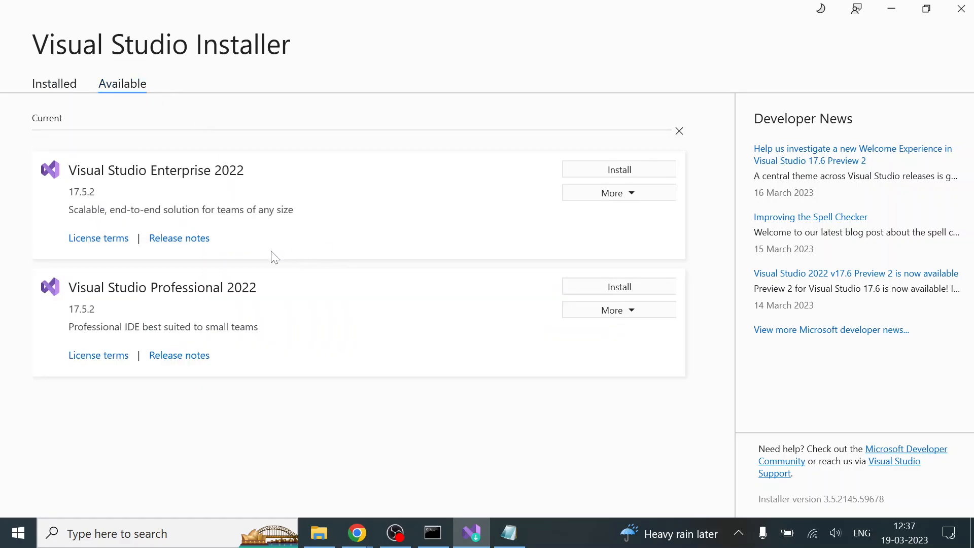
pyautogui.click(54, 82)
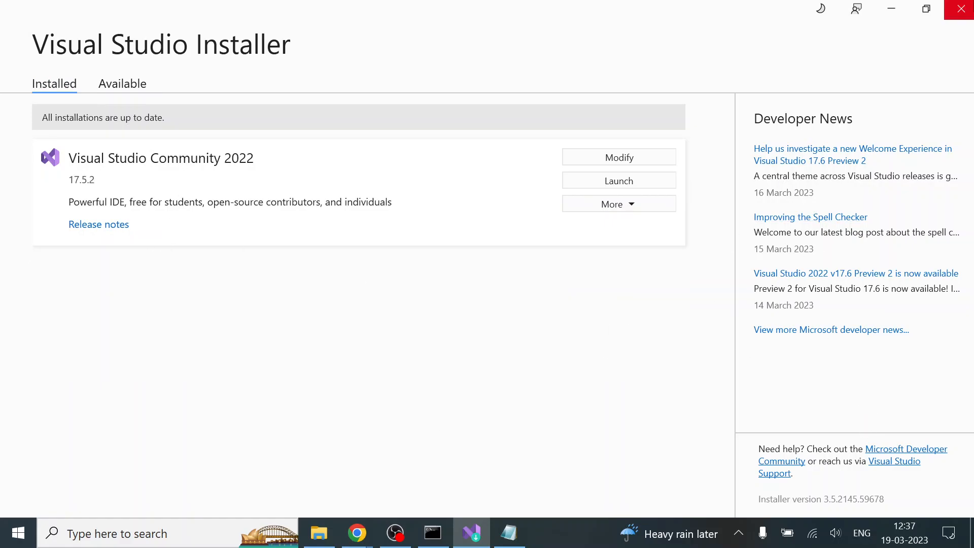
pyautogui.click(961, 9)
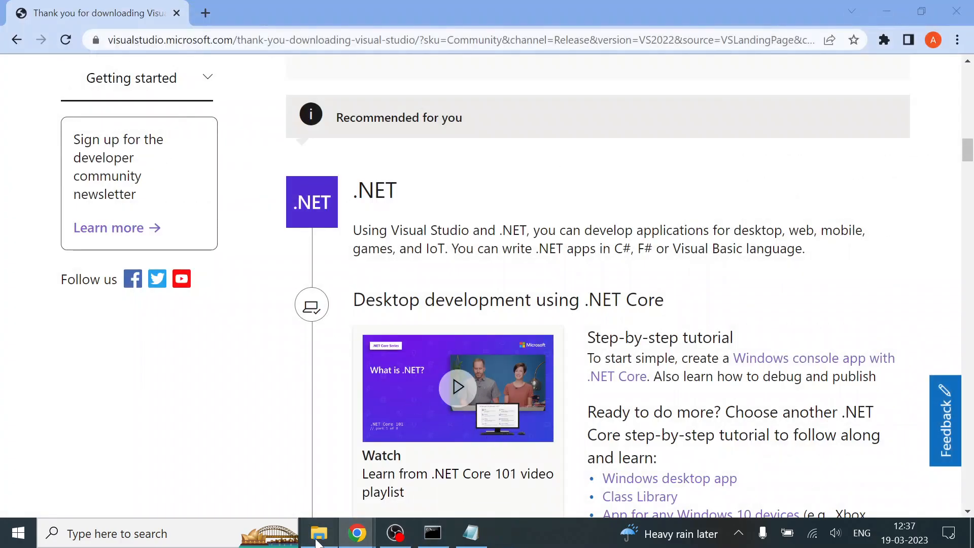
# Run VisualStudioSetup from the Downloads folder in File Explorer and continue to the installation options
pyautogui.click(320, 533)
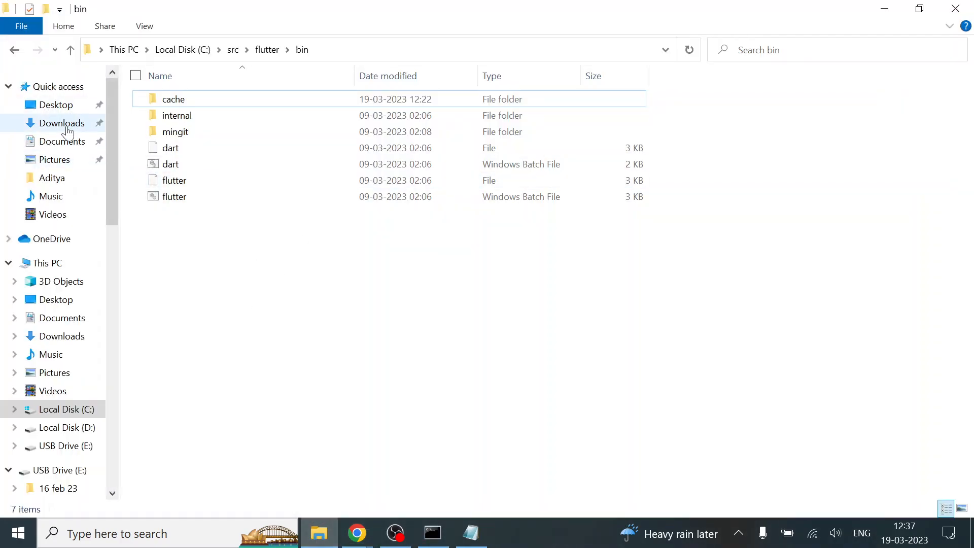
pyautogui.click(68, 131)
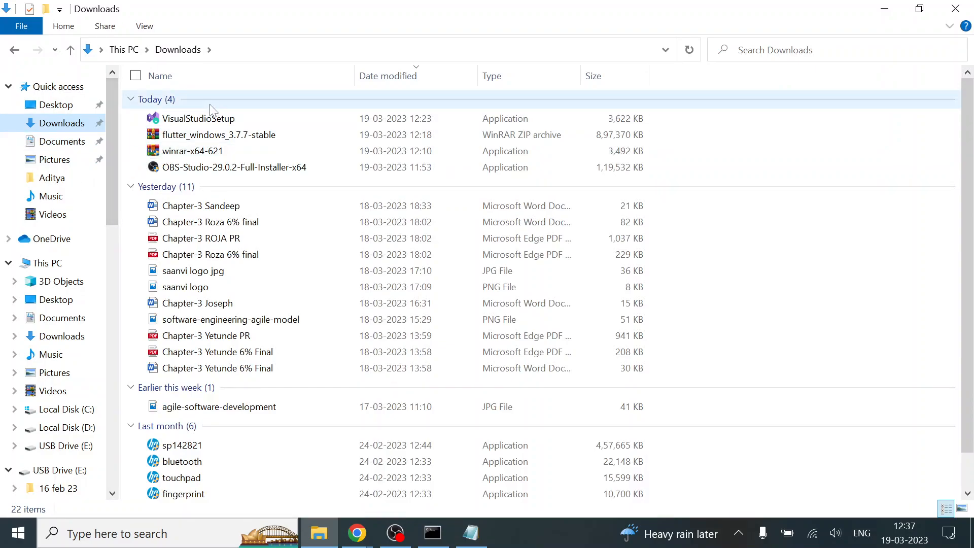
pyautogui.doubleClick(215, 122)
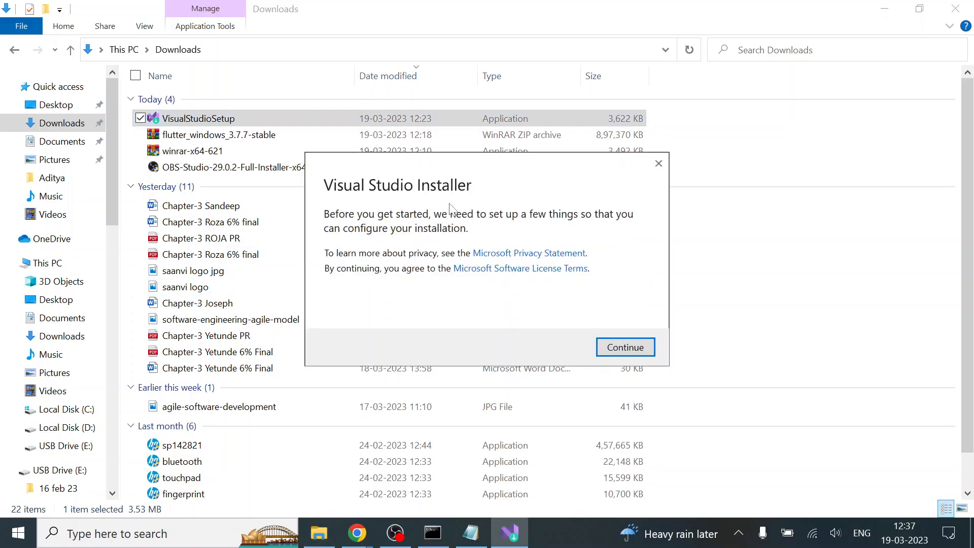
pyautogui.click(625, 347)
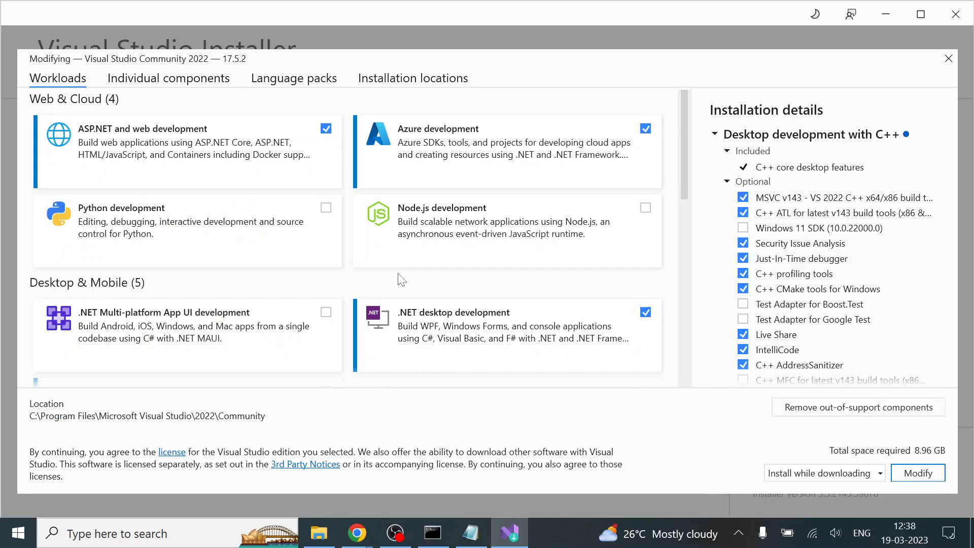
# Add Windows 10 SDK (10.0.20348.0) to the optional components of Desktop development with C++ and apply the modification
pyautogui.scroll(-5, 831, 253)
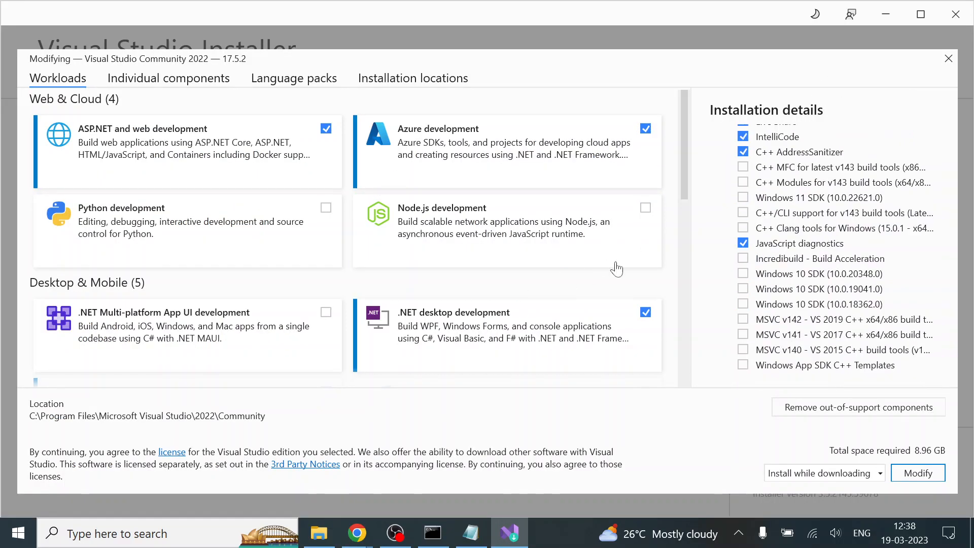
pyautogui.scroll(7, 768, 264)
pyautogui.scroll(-10, 452, 323)
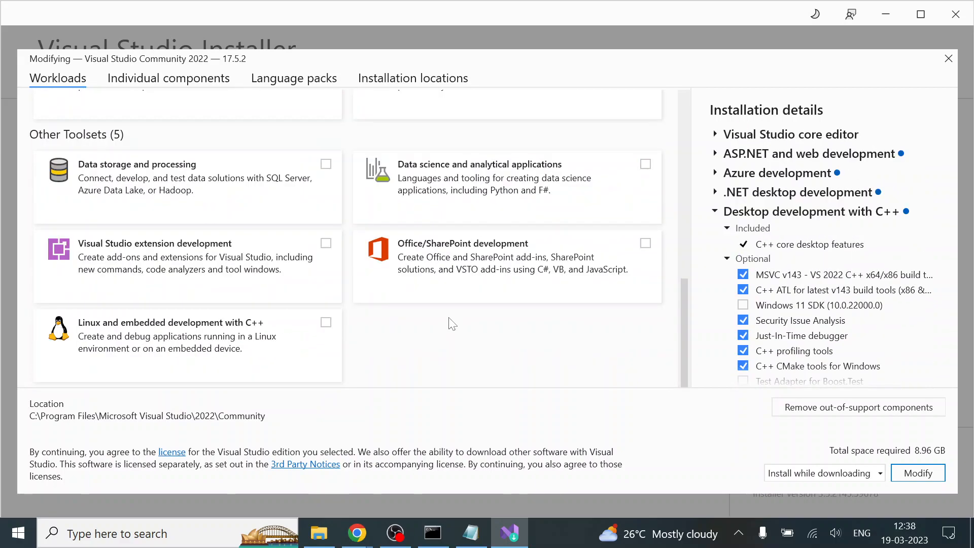
pyautogui.click(918, 18)
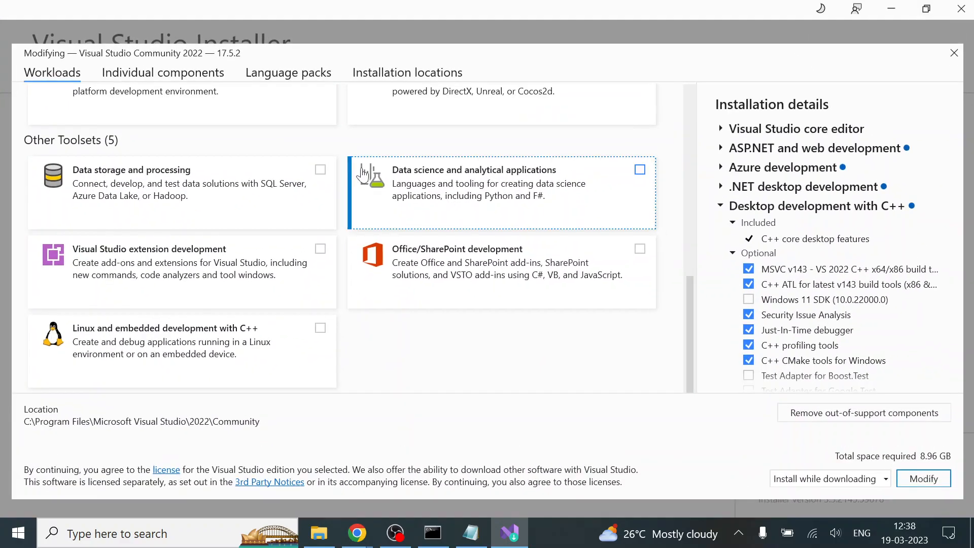
pyautogui.scroll(10, 363, 175)
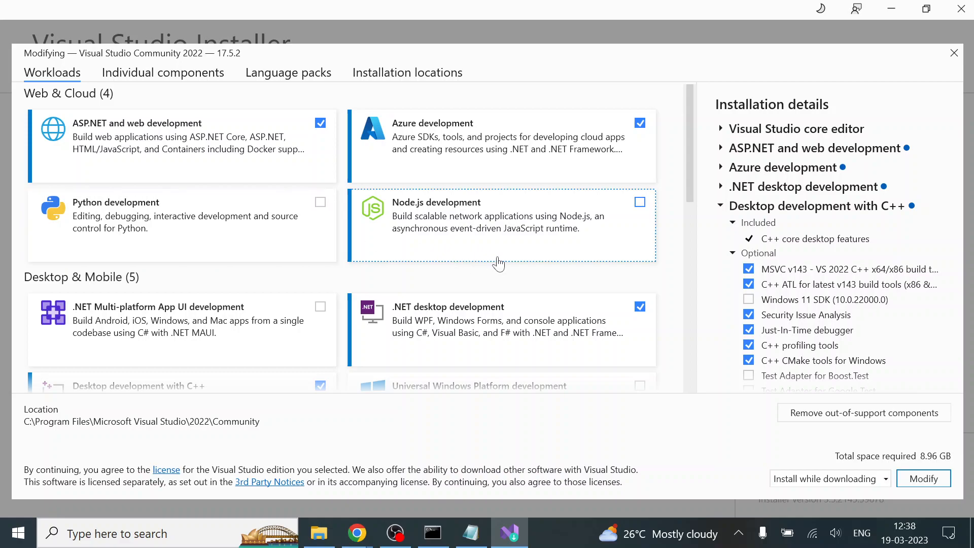
pyautogui.scroll(-5, 686, 152)
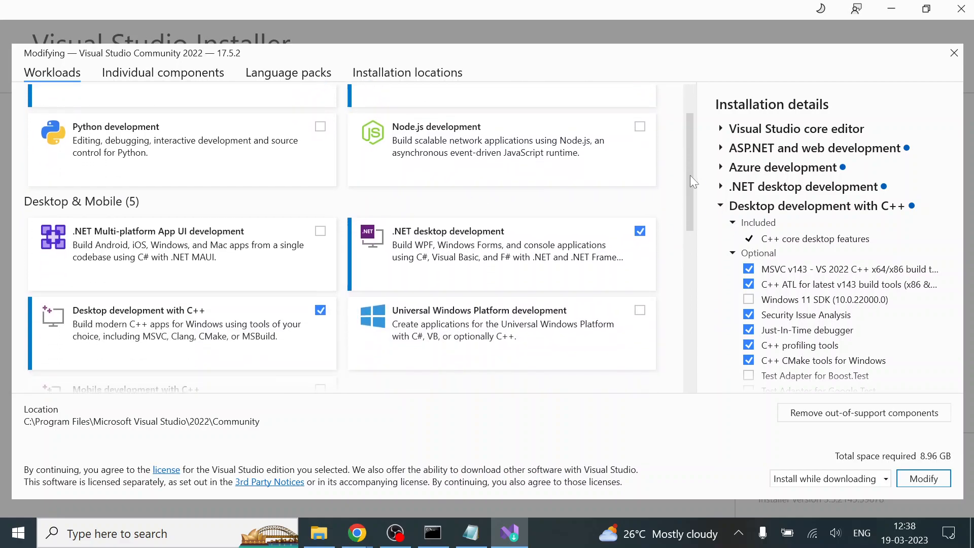
pyautogui.moveTo(704, 203); pyautogui.dragTo(723, 374)
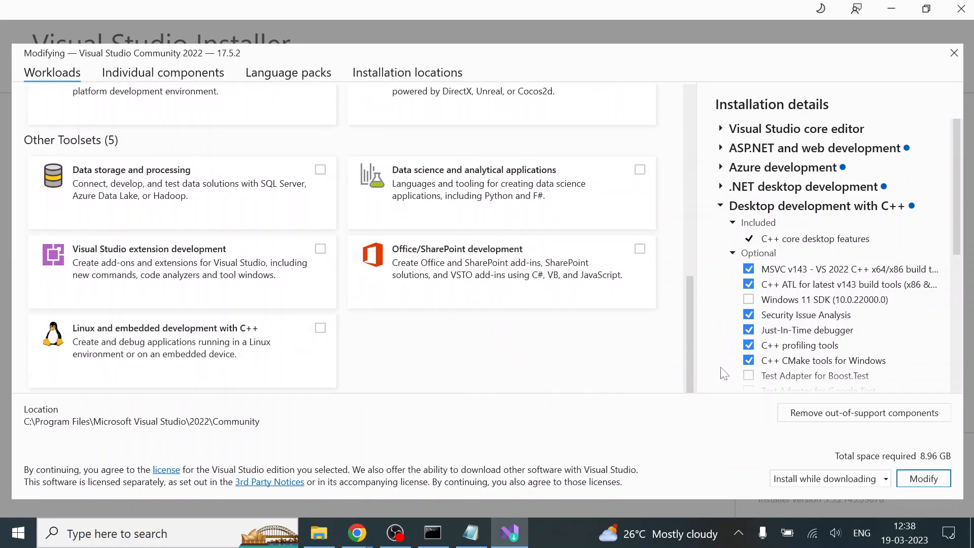
pyautogui.scroll(-5, 862, 350)
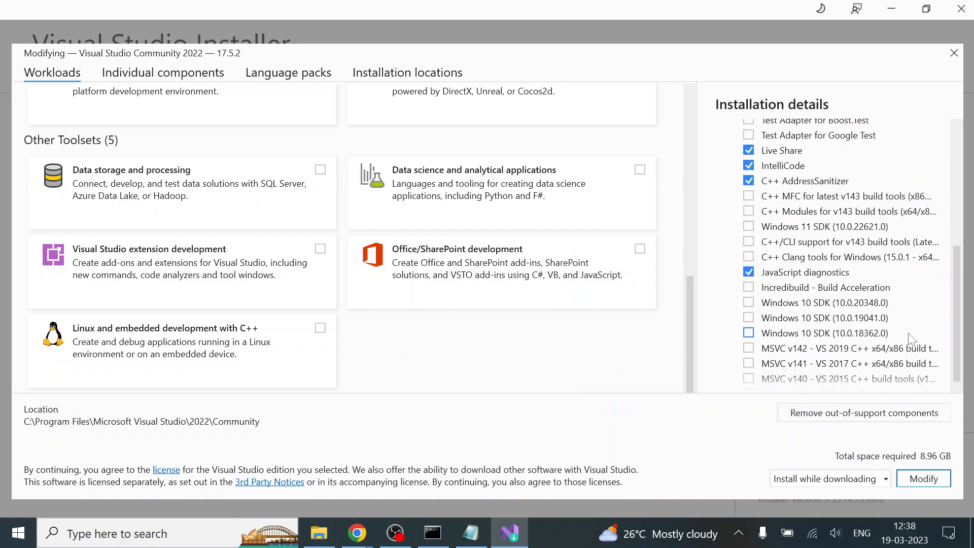
pyautogui.click(751, 309)
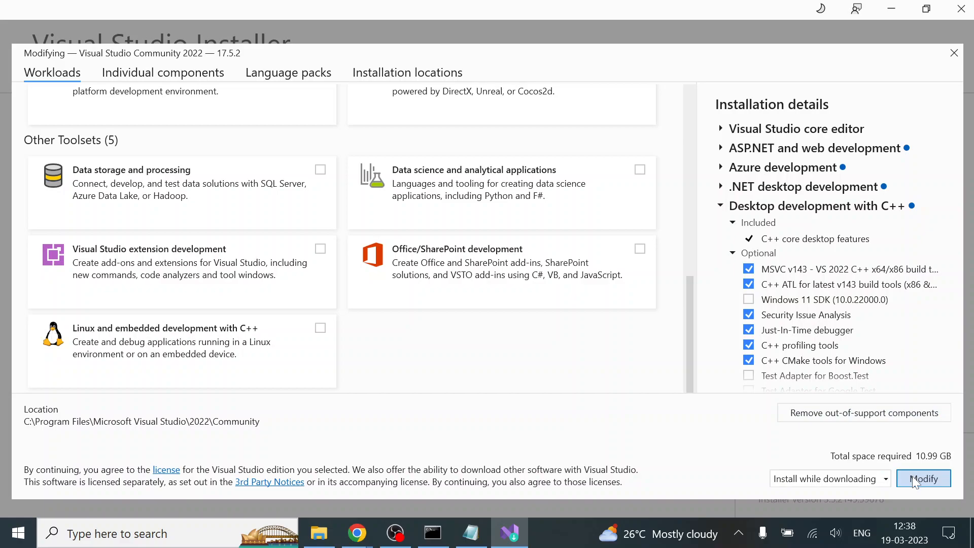
pyautogui.click(937, 482)
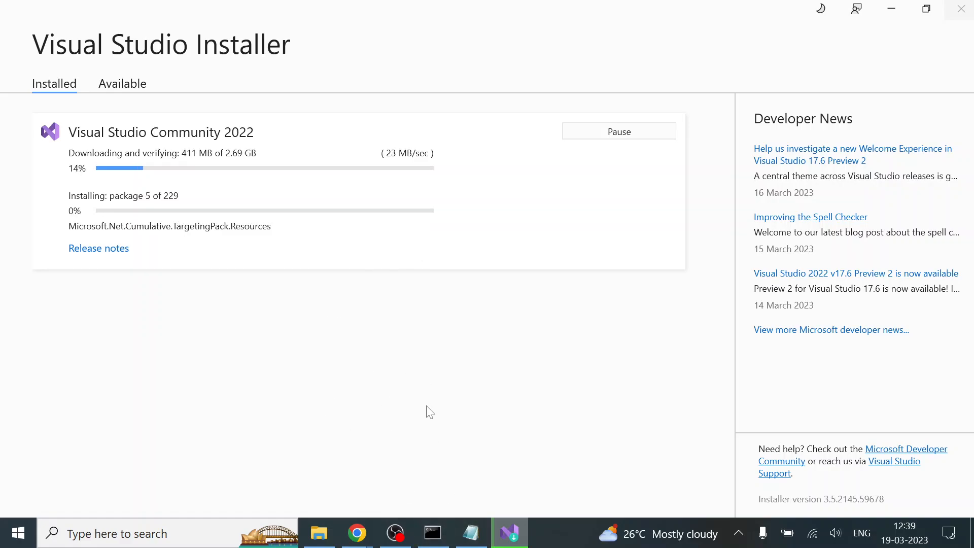
# Check the flutter doctor report in Command Prompt, and search for "download android studio" in a new Chrome tab
pyautogui.click(432, 533)
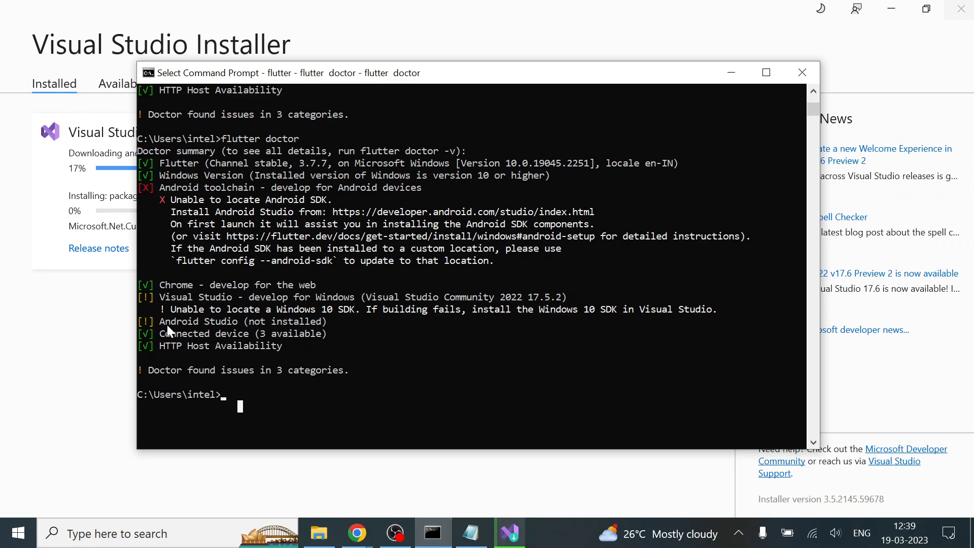
pyautogui.click(357, 532)
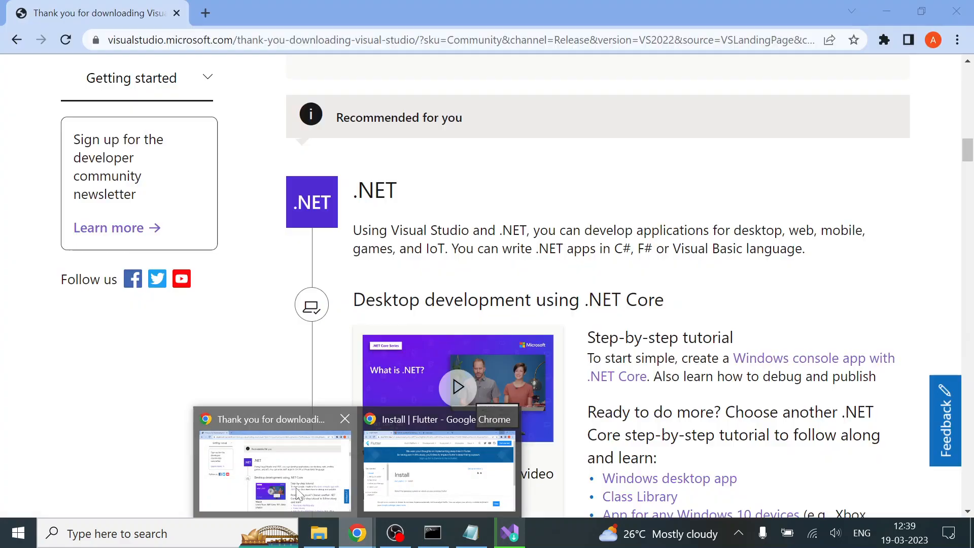
pyautogui.click(298, 491)
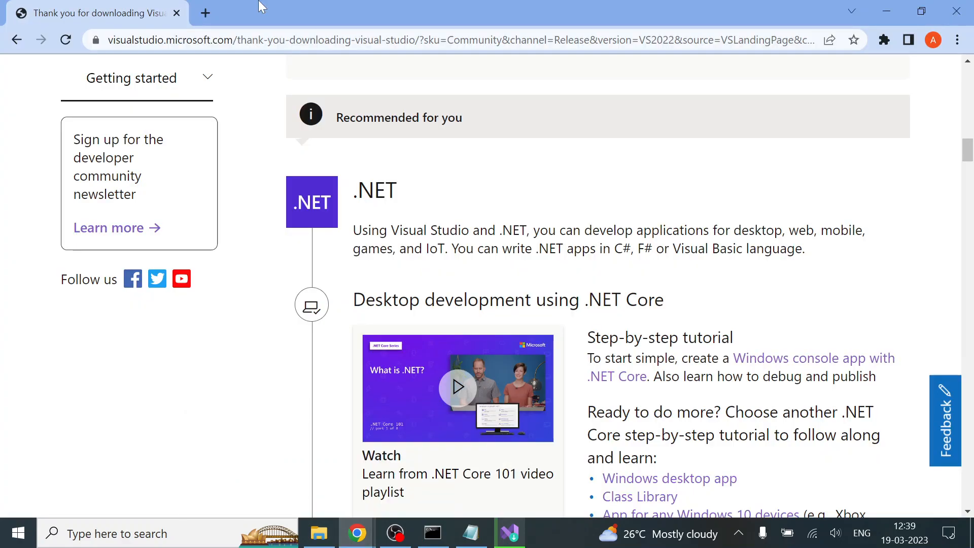
pyautogui.click(211, 11)
pyautogui.write('download ')
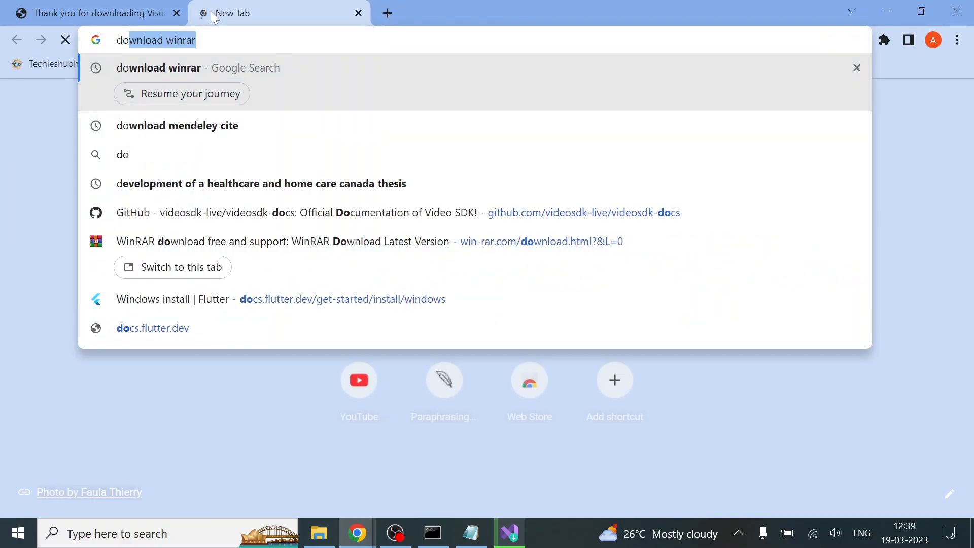
pyautogui.write('an')
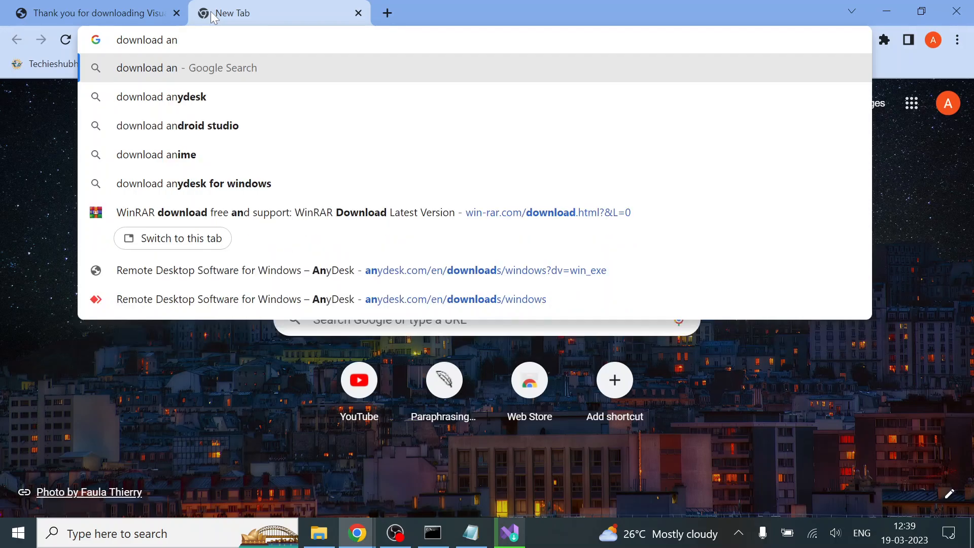
pyautogui.write('droid')
pyautogui.press('Return')
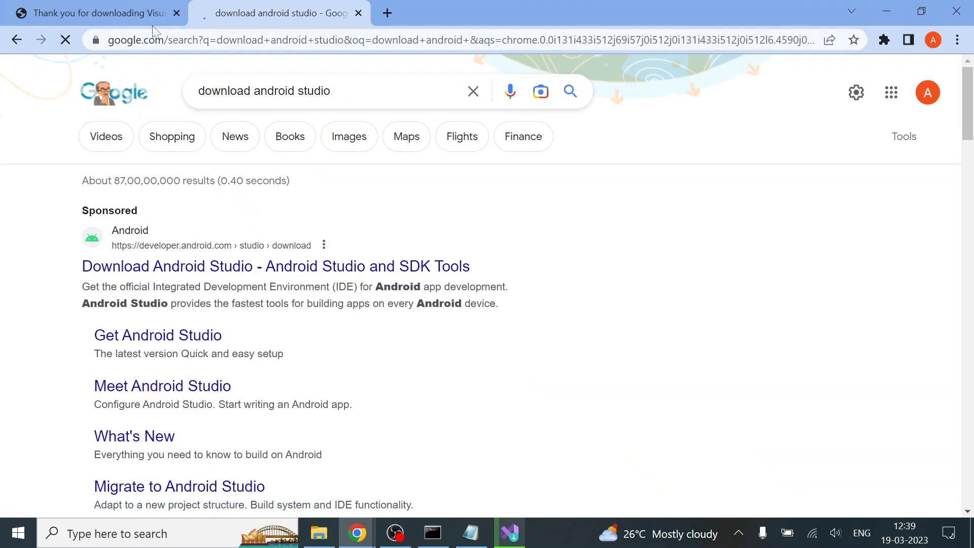
# Close the Visual Studio download tab and open the official Download Android Studio page from the search results
pyautogui.click(177, 14)
pyautogui.click(303, 267)
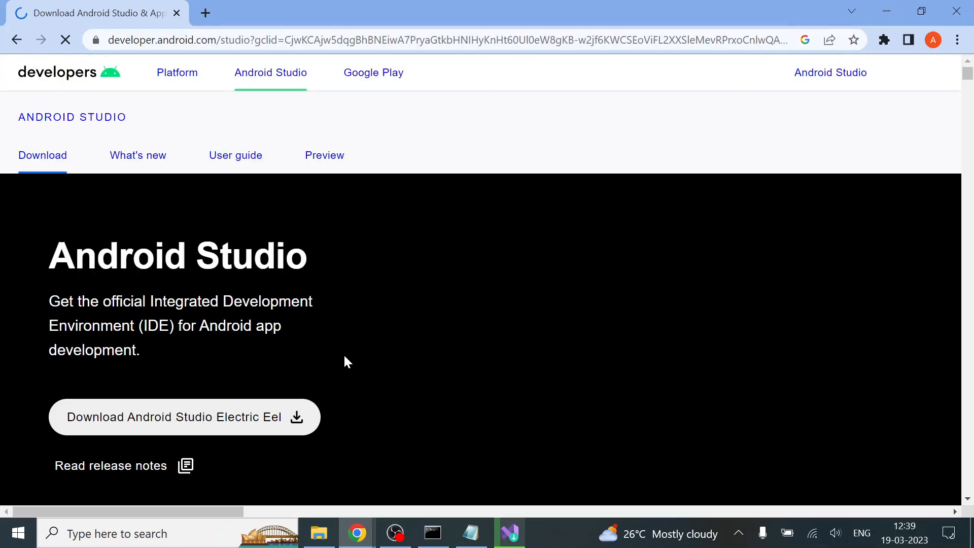
pyautogui.scroll(-2, 358, 371)
pyautogui.scroll(1, 358, 371)
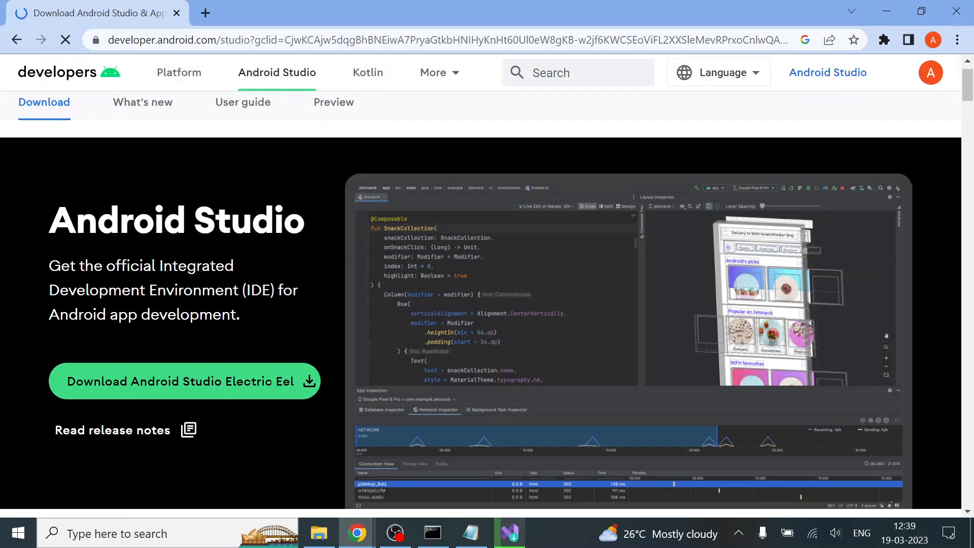
# Accept the terms and download Android Studio Electric Eel | 2022.1.1 Patch 2 for Windows
pyautogui.click(211, 393)
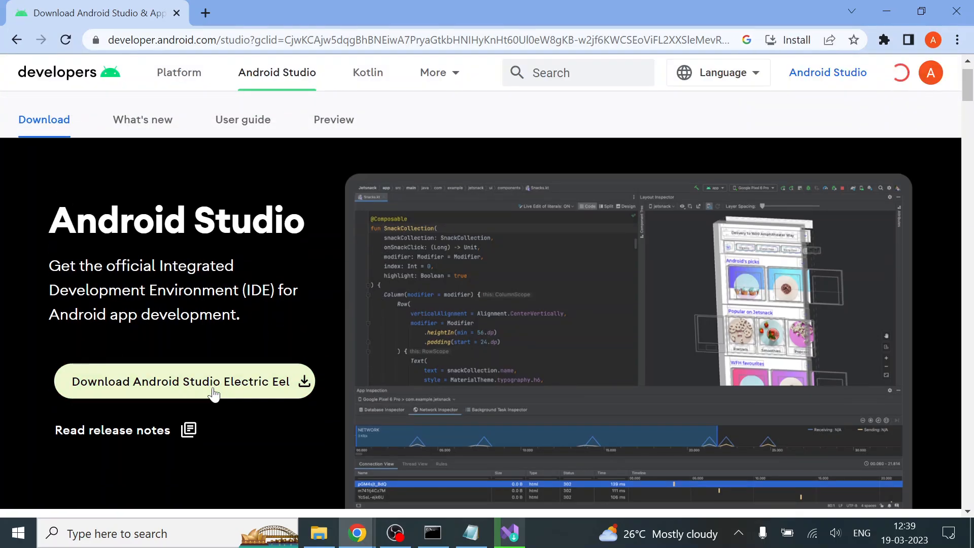
pyautogui.scroll(-10, 215, 393)
pyautogui.scroll(-20, 487, 284)
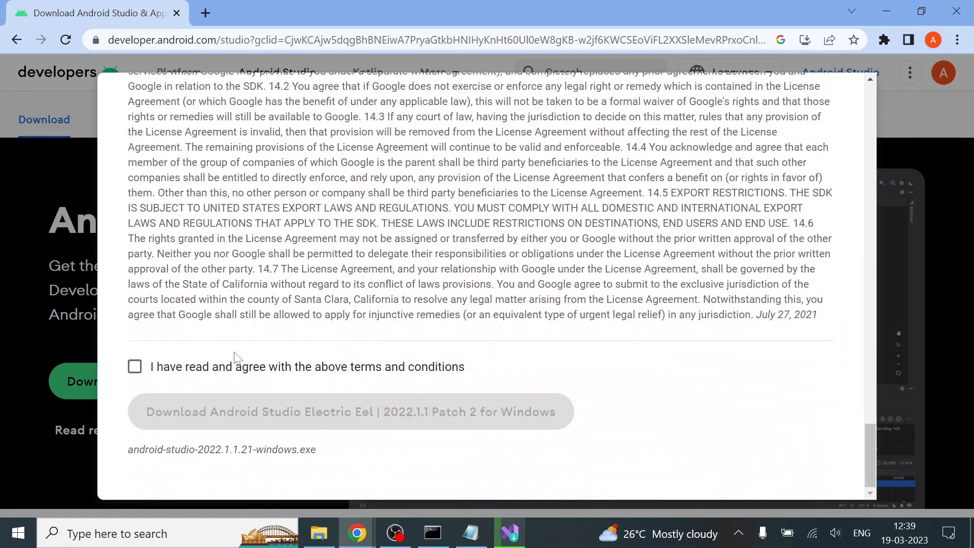
pyautogui.click(216, 374)
pyautogui.click(284, 416)
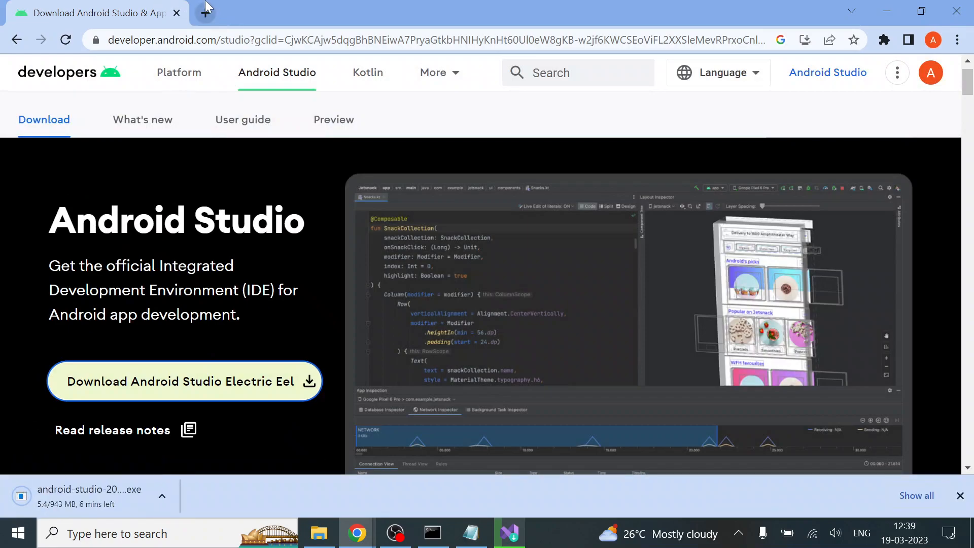
# Search for "download android studio old version" in a new tab and open the Android Studio download archives page
pyautogui.click(205, 10)
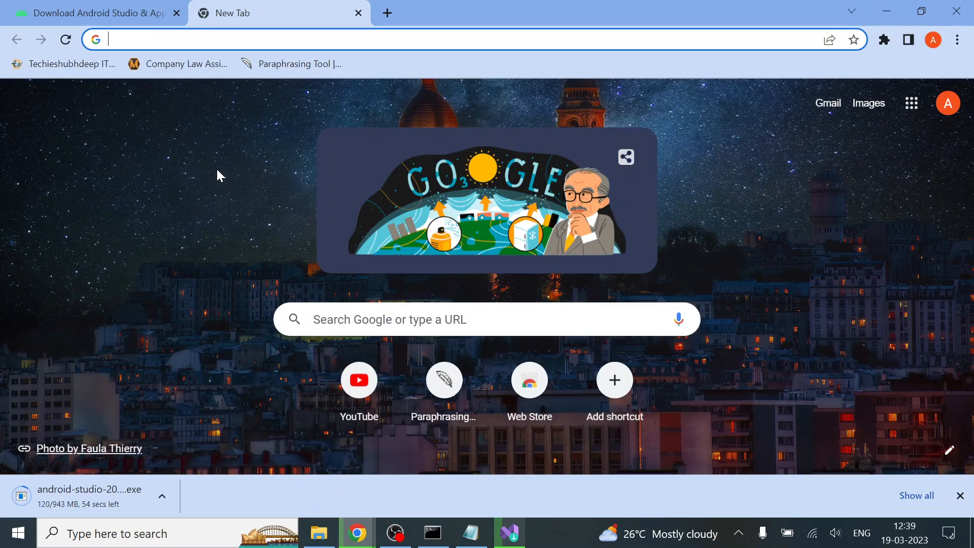
pyautogui.write('download ')
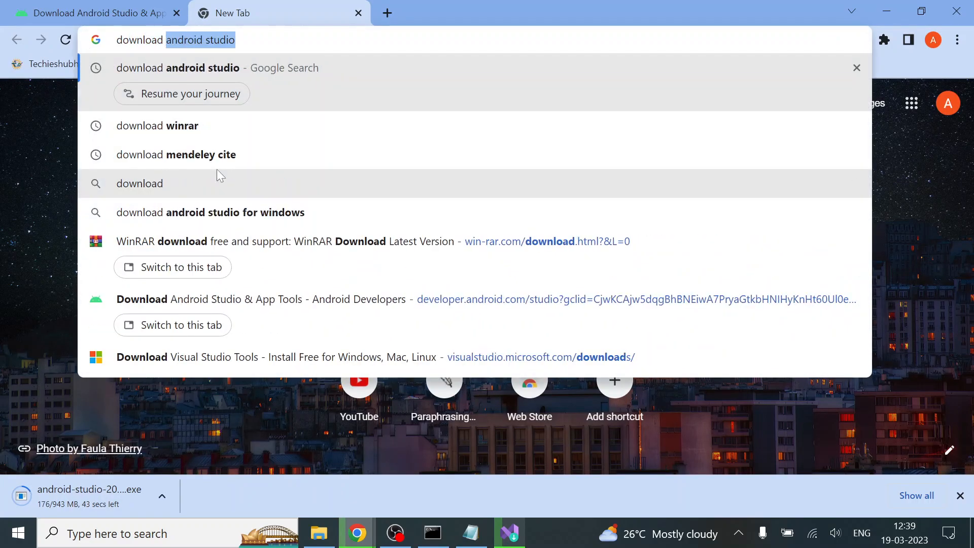
pyautogui.write('a')
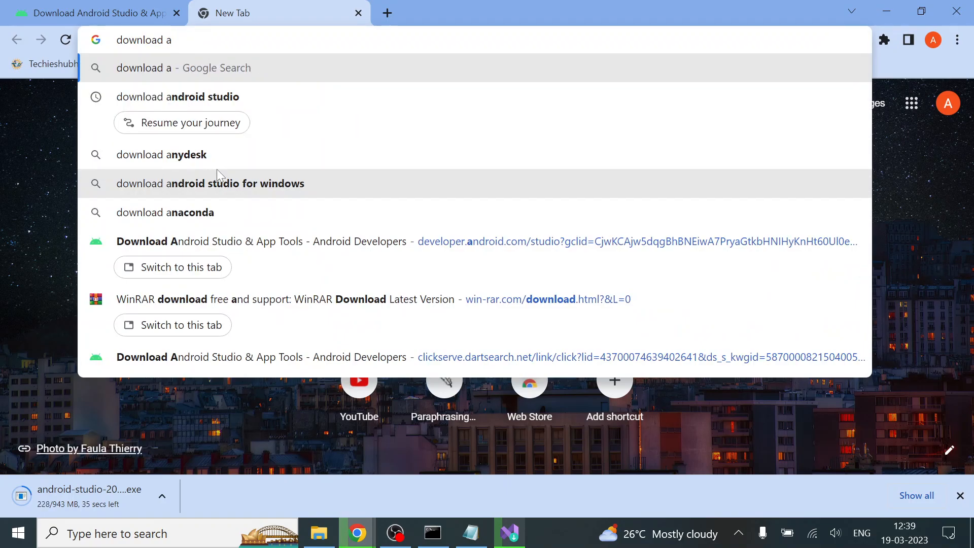
pyautogui.write('ndroid studio ')
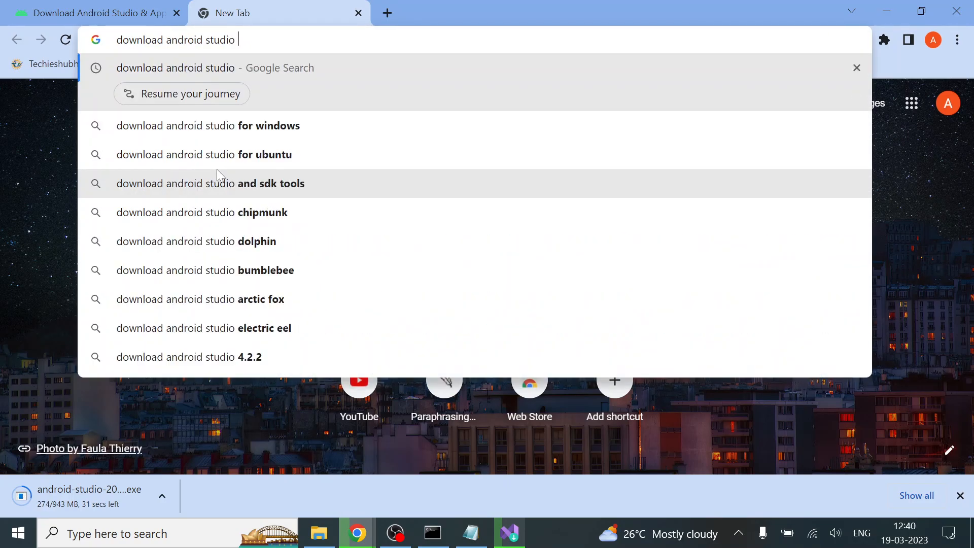
pyautogui.write('old')
pyautogui.press('Return')
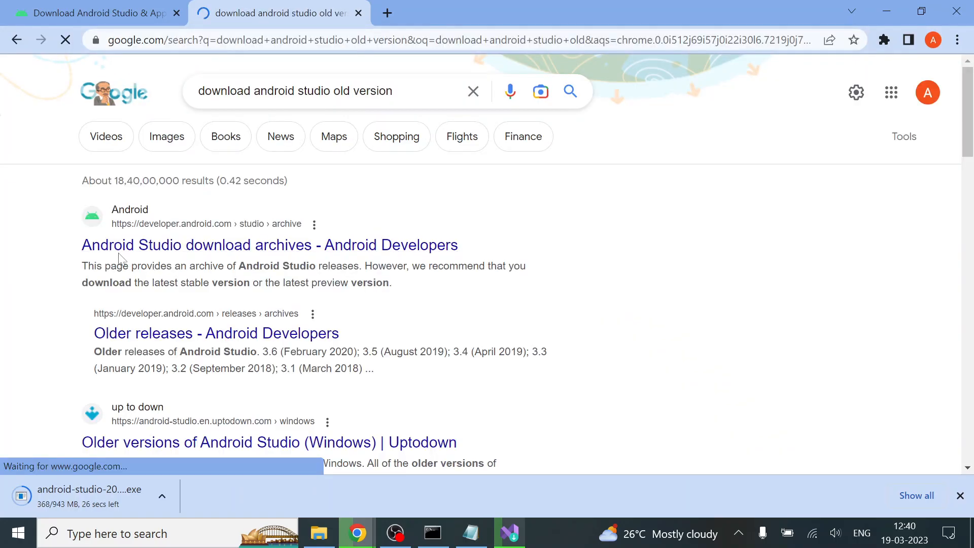
pyautogui.click(219, 246)
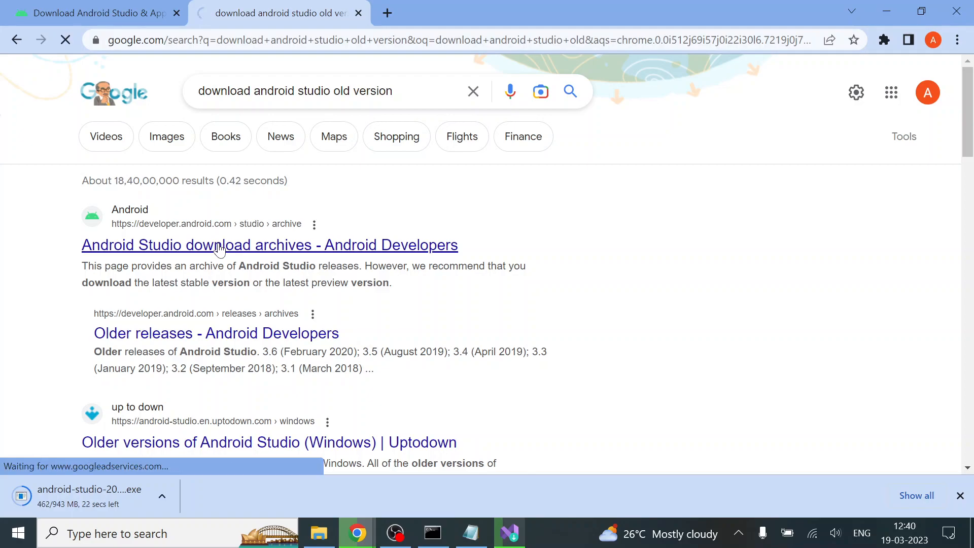
# Agree to the license terms at the end of the Android Studio download archives page
pyautogui.scroll(-4, 220, 251)
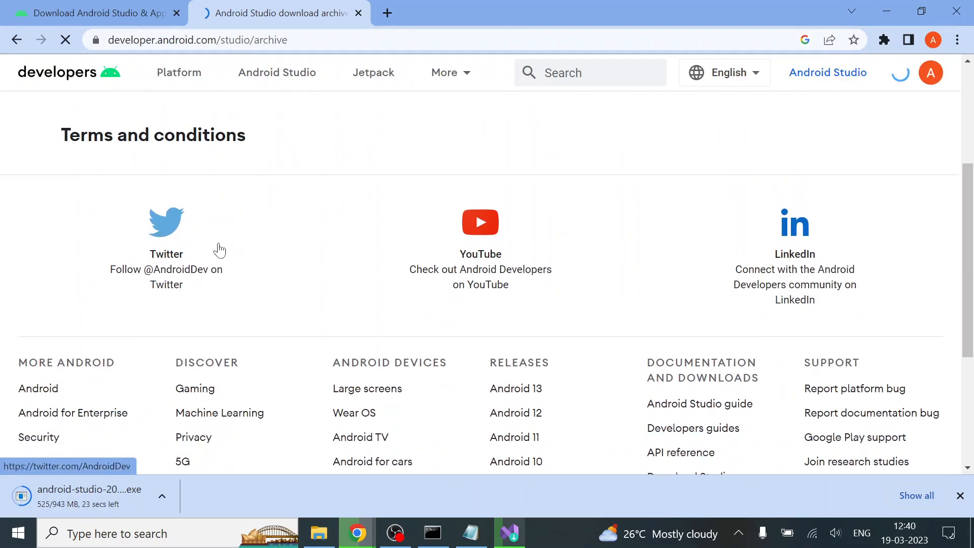
pyautogui.scroll(-10, 220, 249)
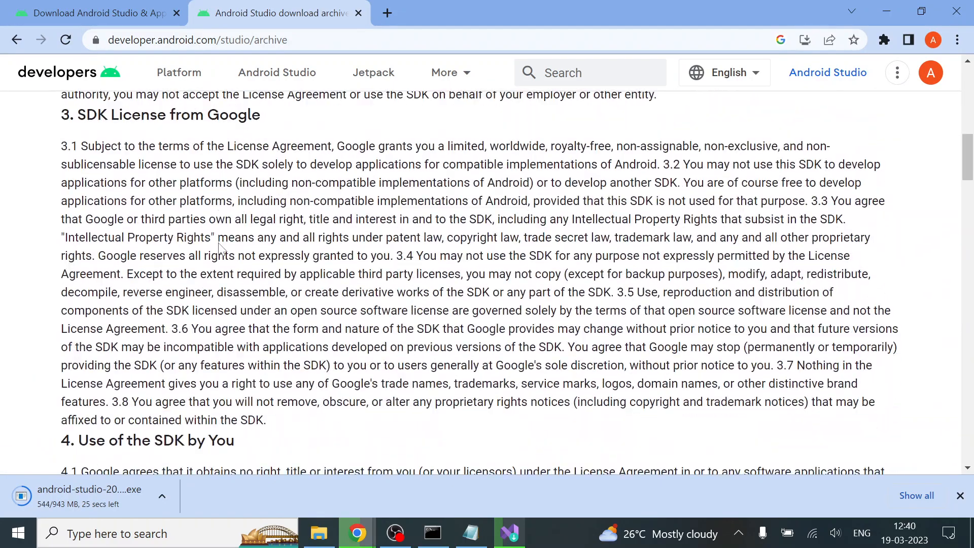
pyautogui.scroll(-20, 219, 249)
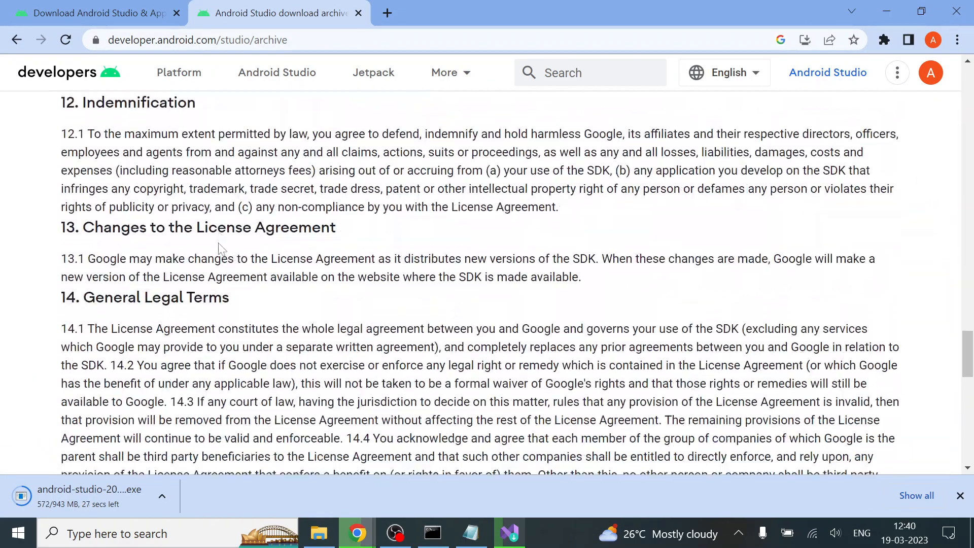
pyautogui.scroll(-5, 176, 276)
pyautogui.scroll(3, 152, 264)
pyautogui.click(130, 258)
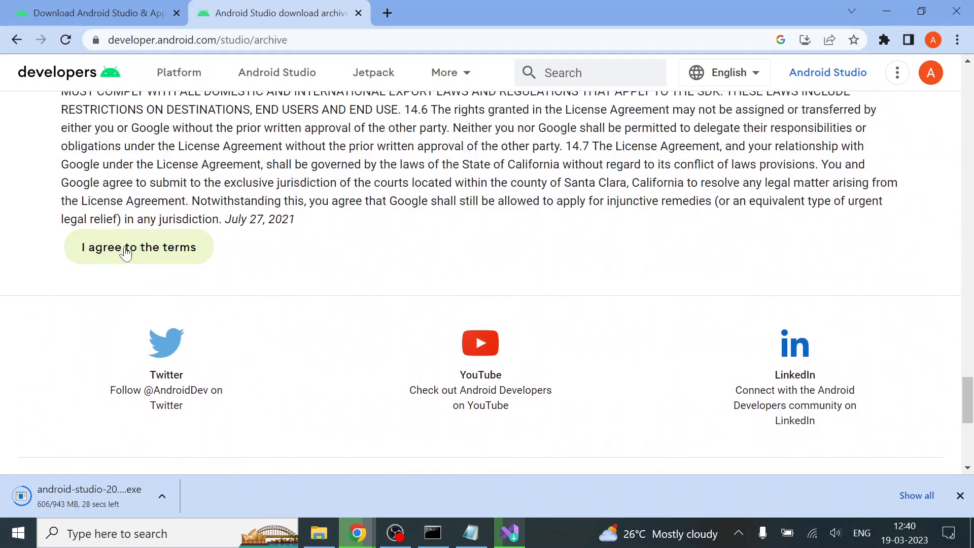
# Look through the list of archived Android Studio releases
pyautogui.scroll(10, 126, 252)
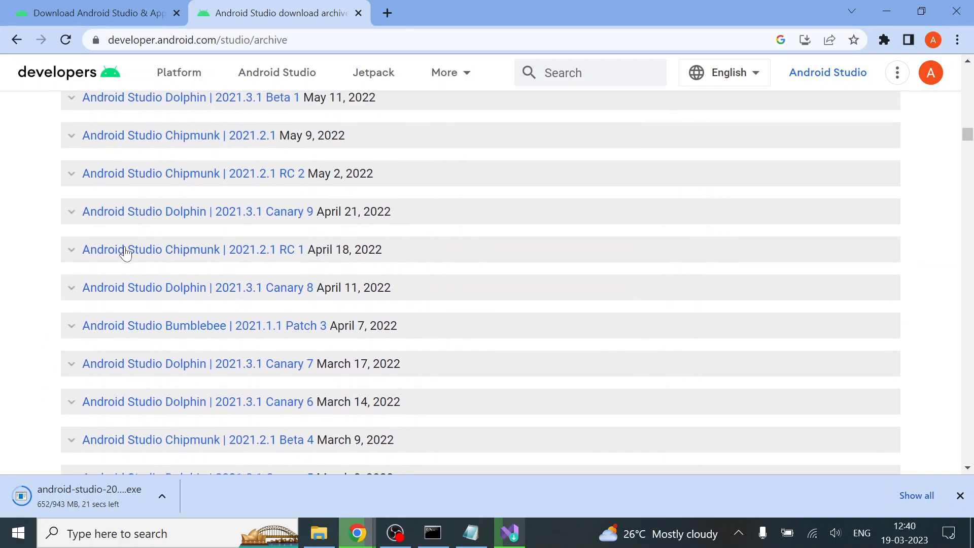
pyautogui.scroll(15, 126, 252)
pyautogui.scroll(15, 126, 252)
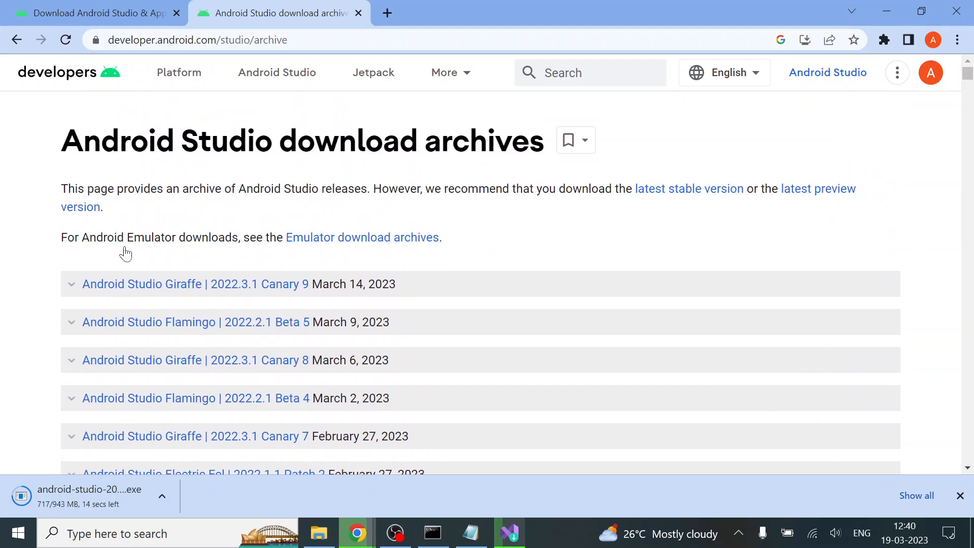
pyautogui.scroll(-2, 126, 252)
pyautogui.scroll(-1, 126, 254)
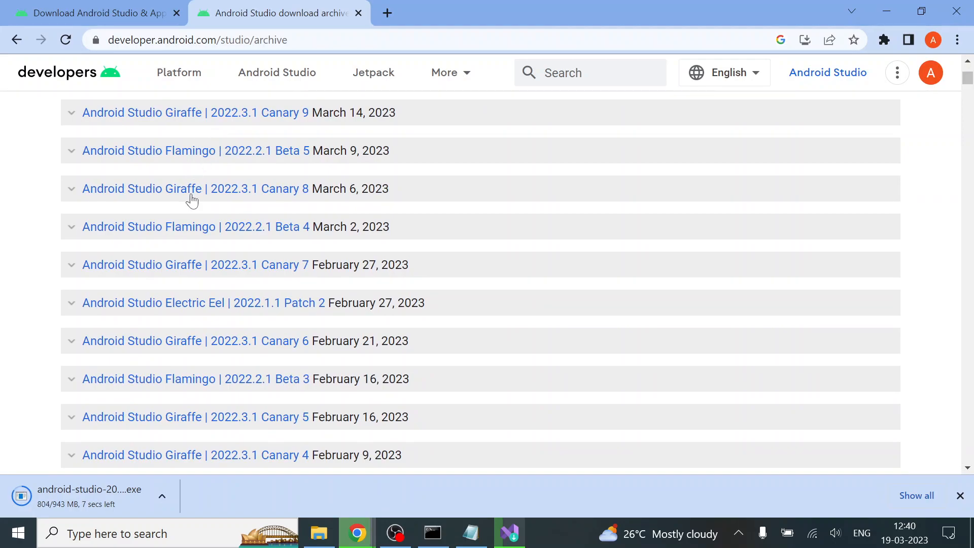
pyautogui.scroll(-3, 191, 198)
pyautogui.scroll(-10, 210, 245)
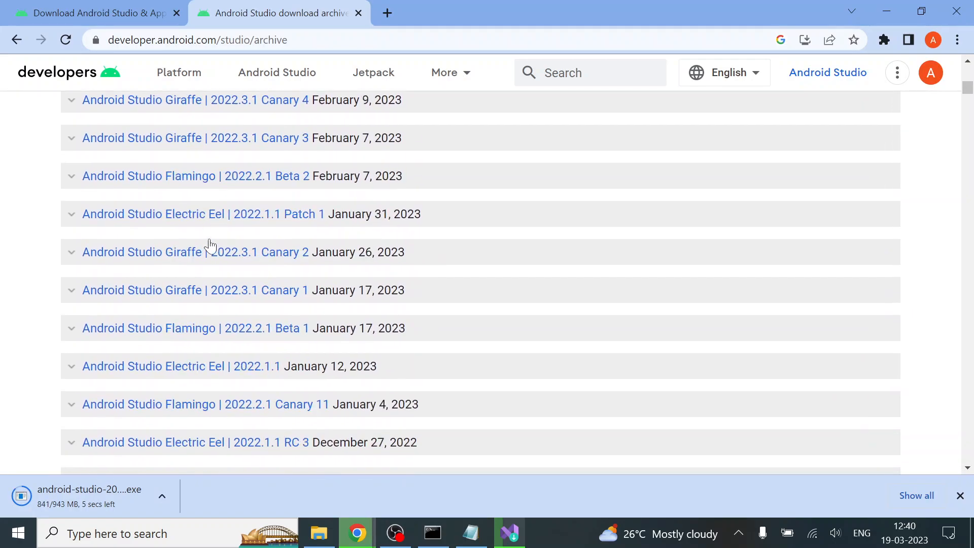
pyautogui.scroll(-6, 202, 341)
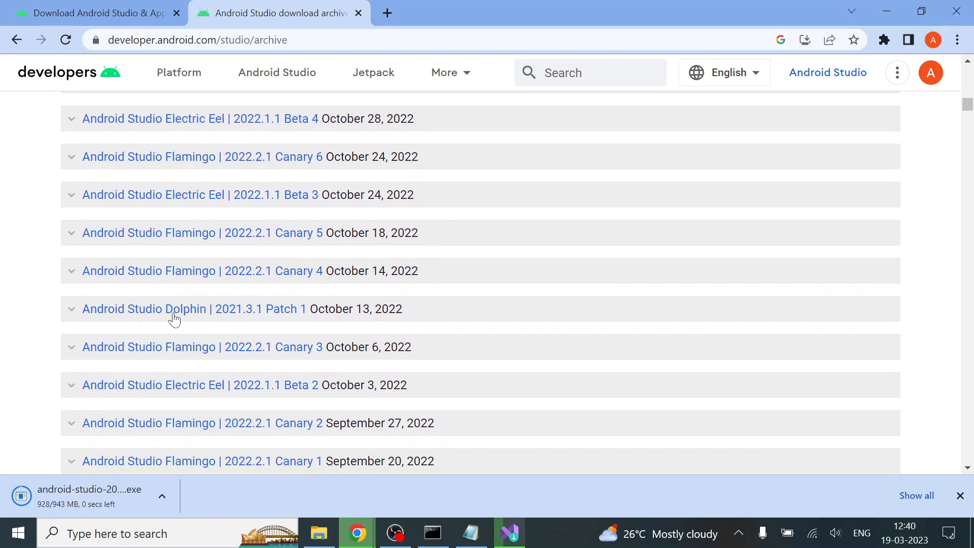
# Expand the Android Studio Dolphin | 2021.3.1 Patch 1 release, examine its installer links, and collapse it again
pyautogui.click(72, 310)
pyautogui.scroll(-2, 181, 343)
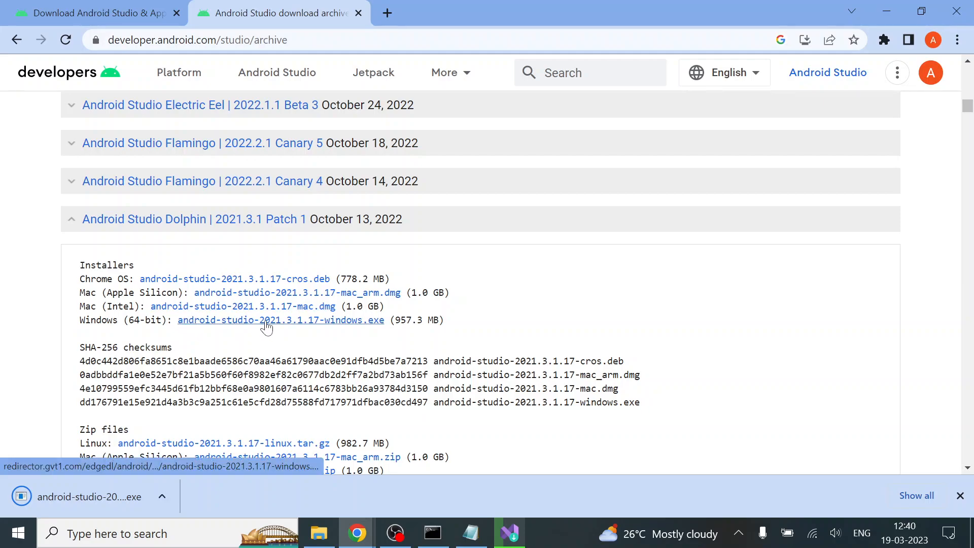
pyautogui.scroll(-2, 262, 325)
pyautogui.scroll(1, 251, 335)
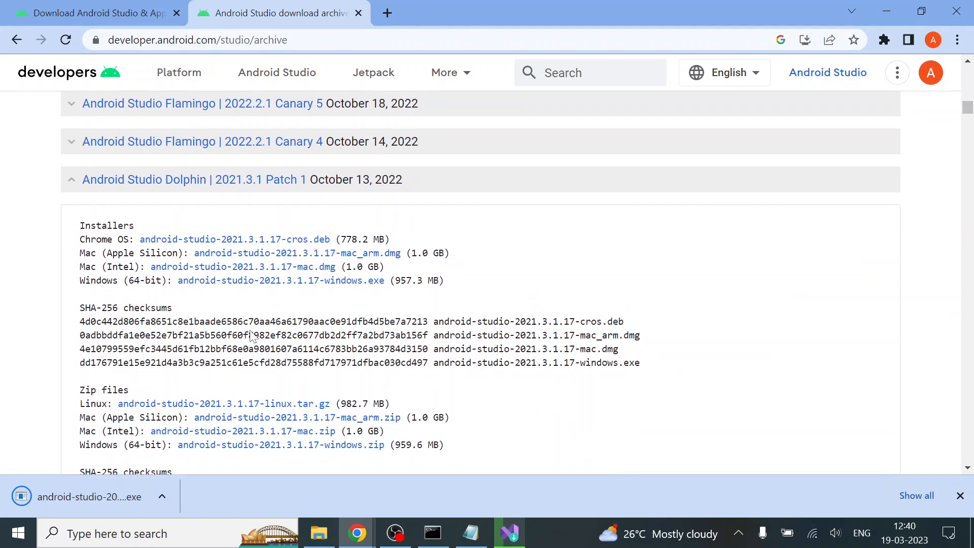
pyautogui.click(75, 183)
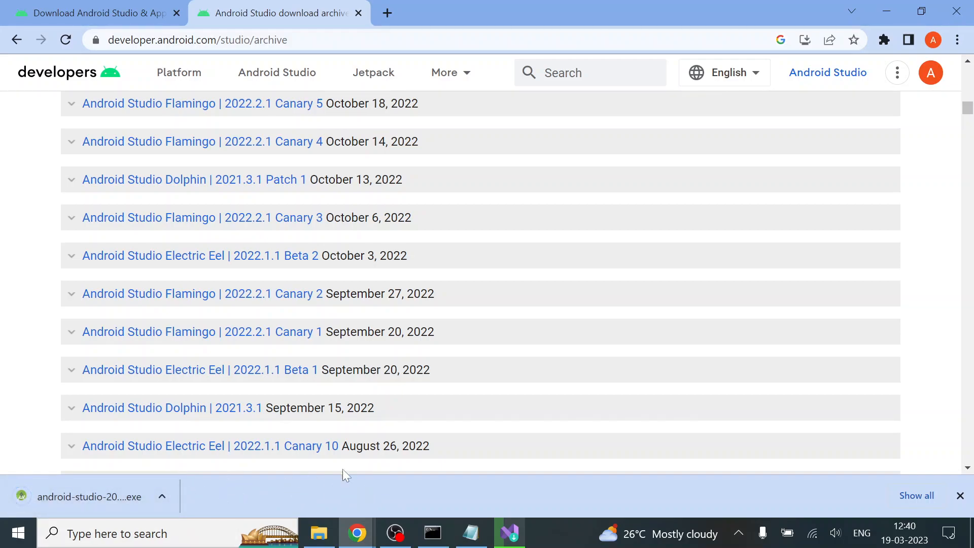
# Launch the downloaded Android Studio installer, and view Chrome's full downloads list before closing it
pyautogui.click(117, 483)
pyautogui.click(908, 494)
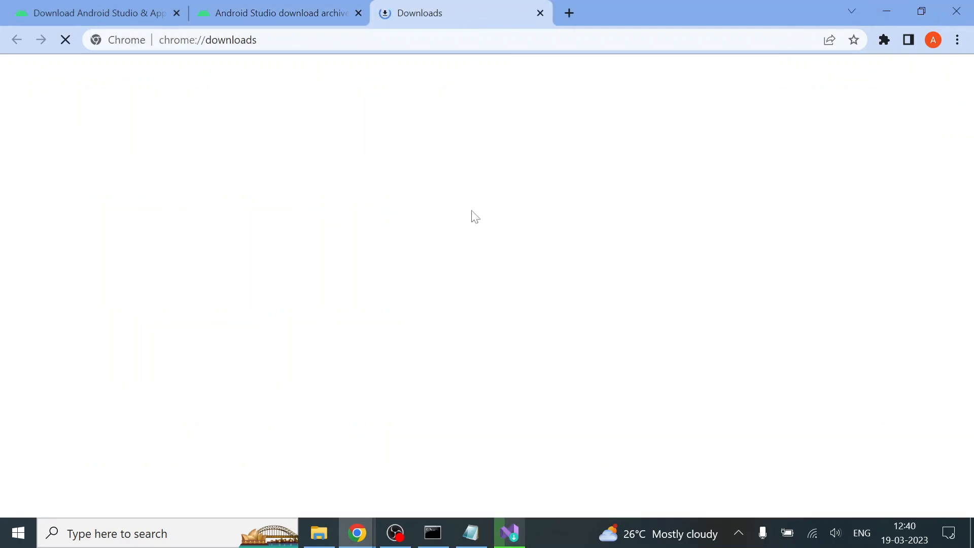
pyautogui.click(544, 14)
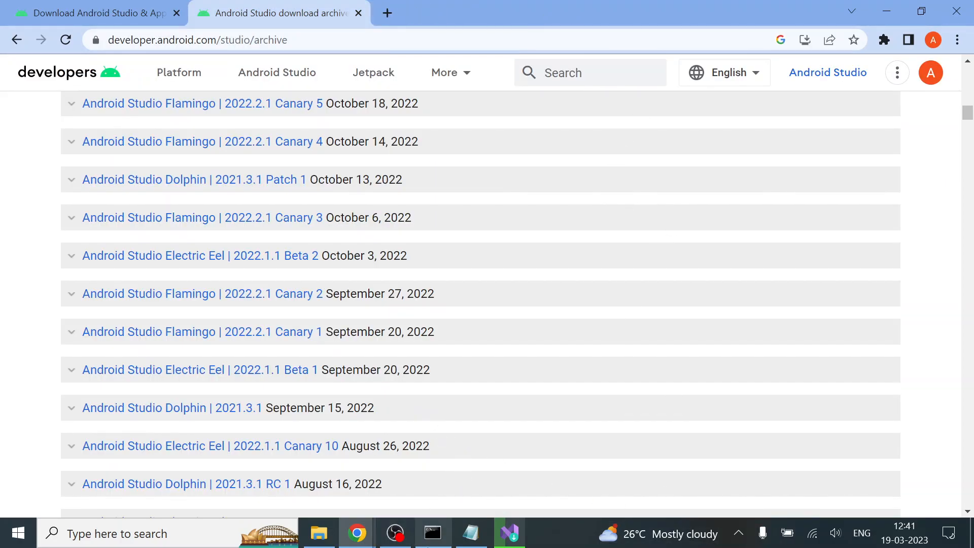
# Minimize the Command Prompt and Chrome windows, and continue Android Studio Setup to the component selection
pyautogui.moveTo(436, 535)
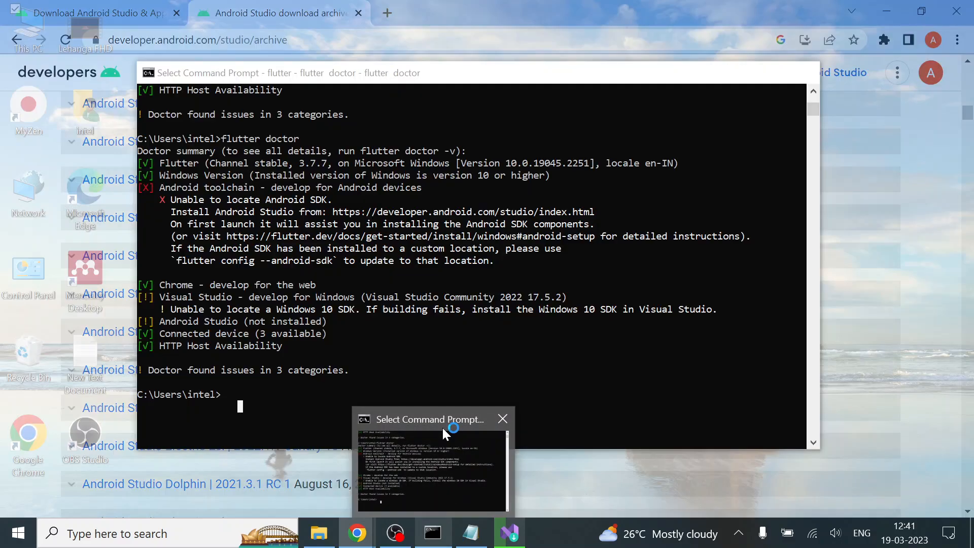
pyautogui.click(443, 426)
pyautogui.click(731, 72)
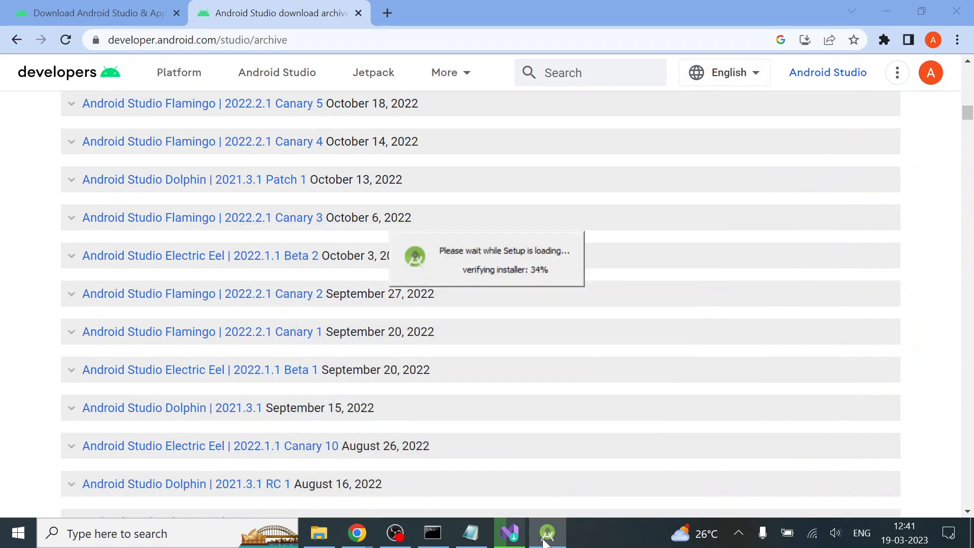
pyautogui.click(895, 5)
pyautogui.click(896, 5)
pyautogui.click(896, 6)
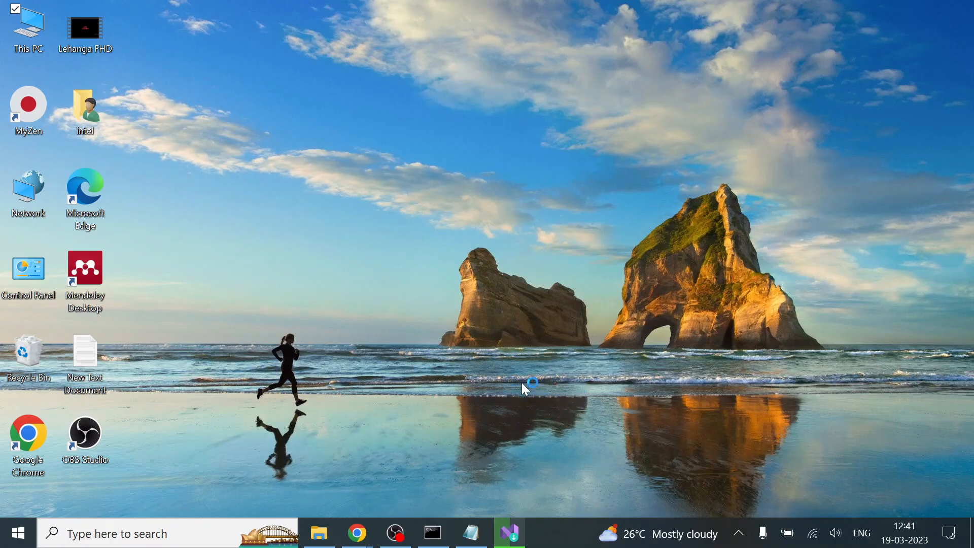
pyautogui.click(570, 391)
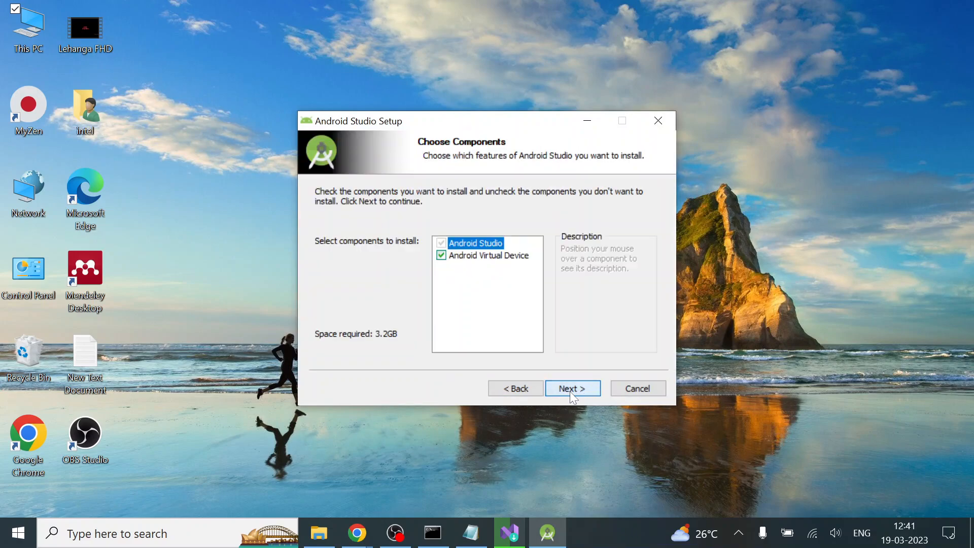
# Accept the chosen components and install Android Studio in C:\Program Files\Android\Android Studio
pyautogui.click(570, 391)
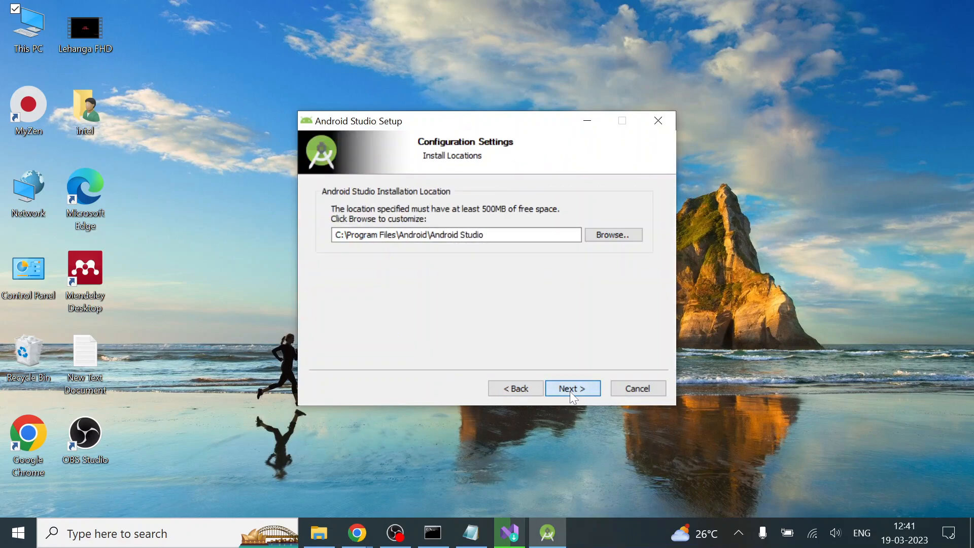
pyautogui.click(570, 391)
pyautogui.click(570, 391)
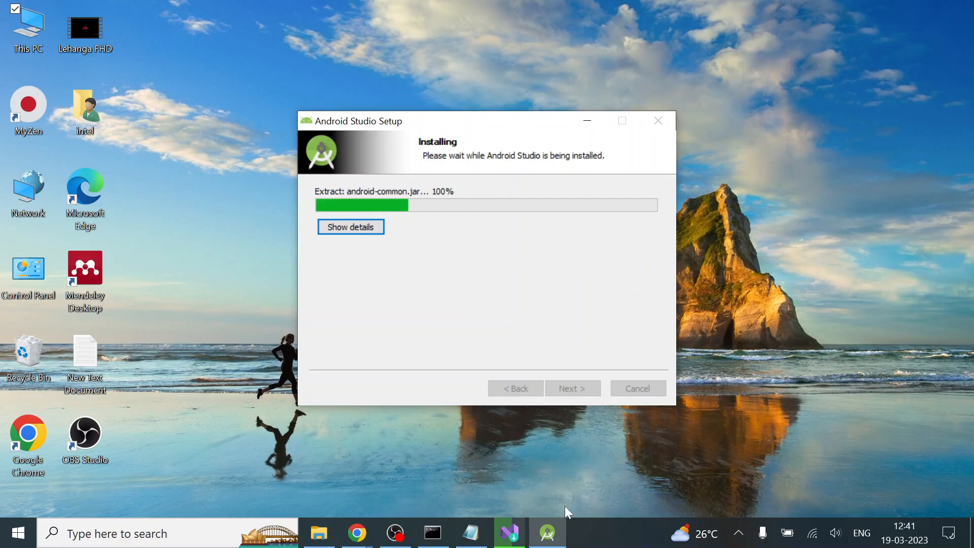
# Check the progress of the Visual Studio Community 2022 installation, and show the details of the running Android Studio installation
pyautogui.click(509, 533)
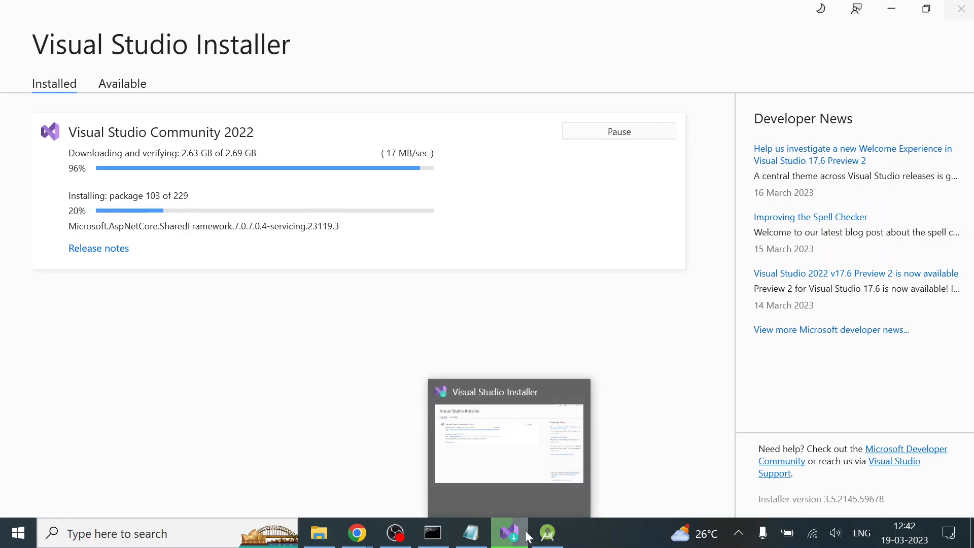
pyautogui.click(520, 545)
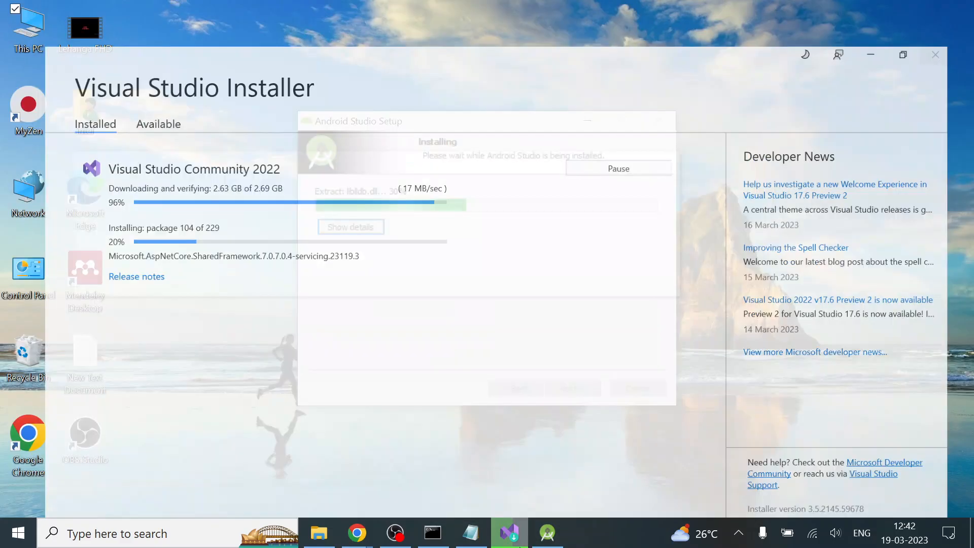
pyautogui.click(359, 232)
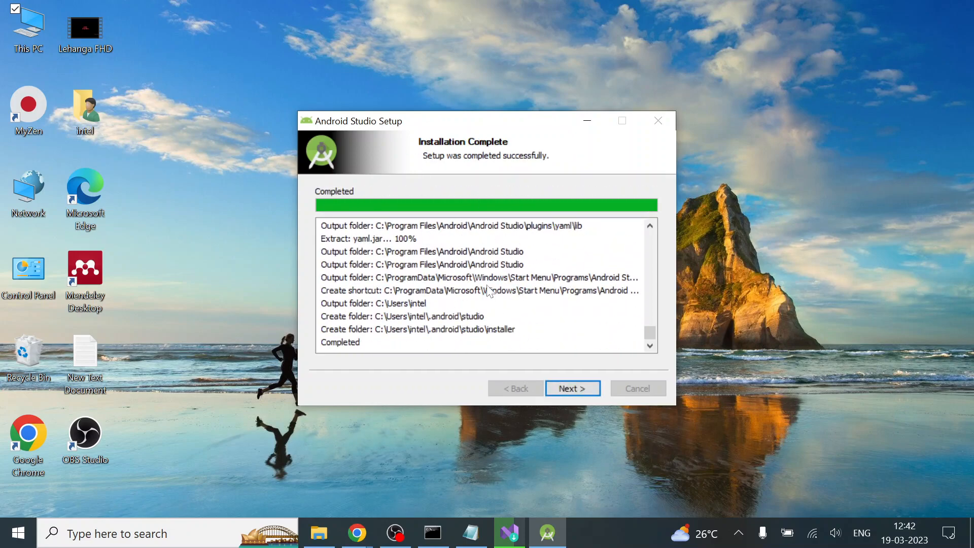
# Finish Android Studio Setup with the Start Android Studio option turned off
pyautogui.click(578, 389)
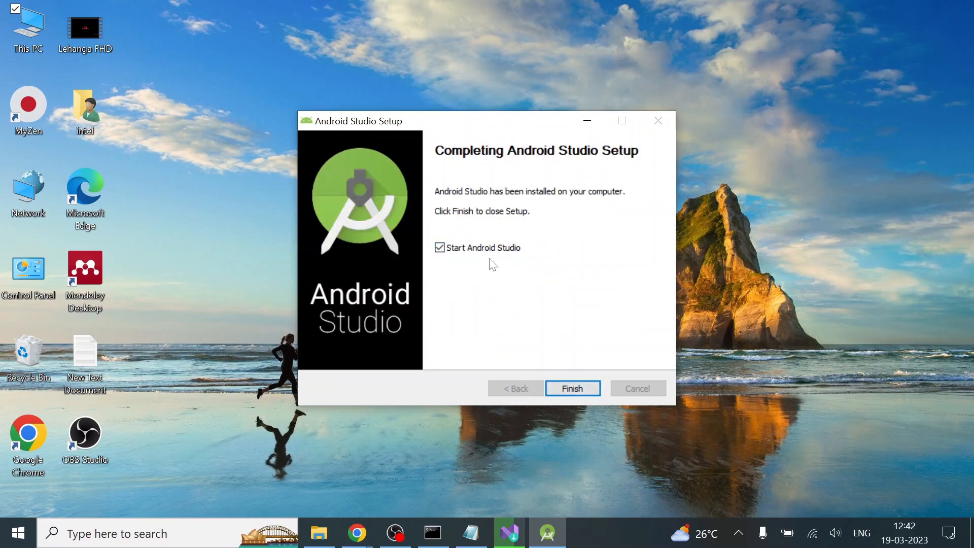
pyautogui.click(446, 247)
pyautogui.click(570, 388)
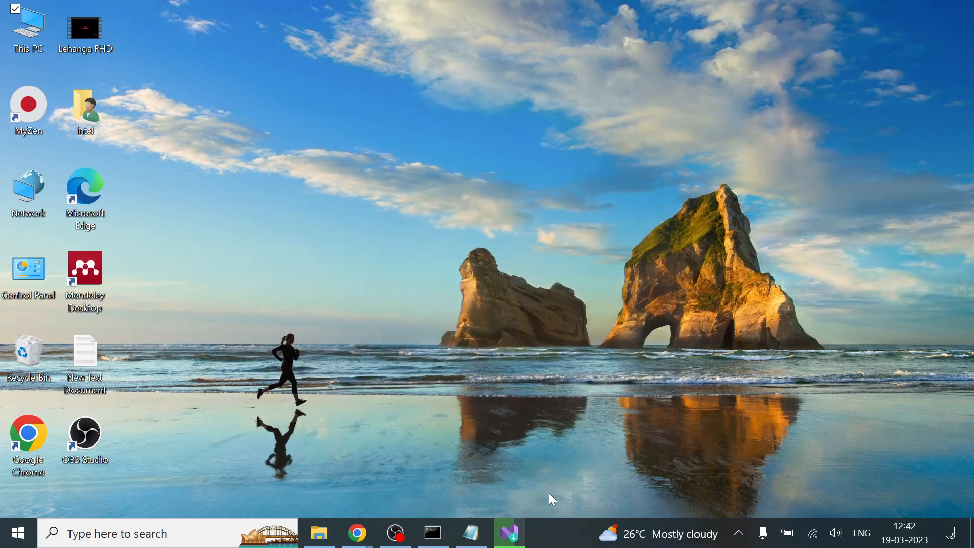
# Check the Visual Studio Installer's progress, and try to run "flutter doctor." in Command Prompt
pyautogui.click(515, 521)
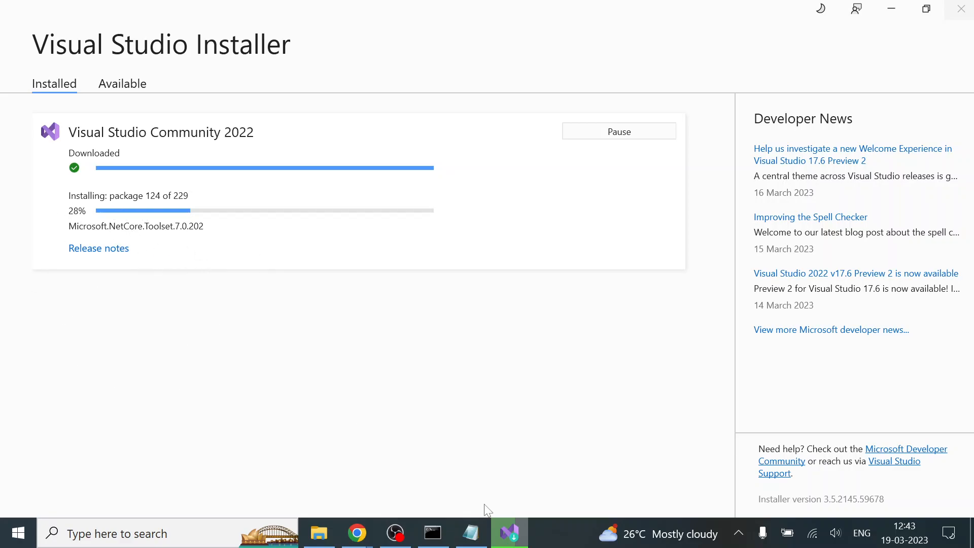
pyautogui.click(431, 520)
pyautogui.press('Escape')
pyautogui.press('Up')
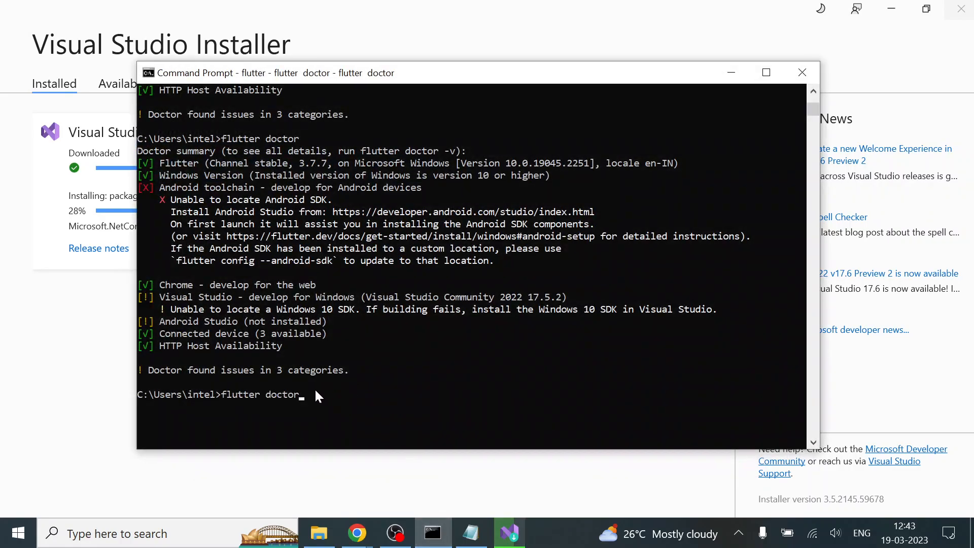
pyautogui.write('.')
pyautogui.press('Return')
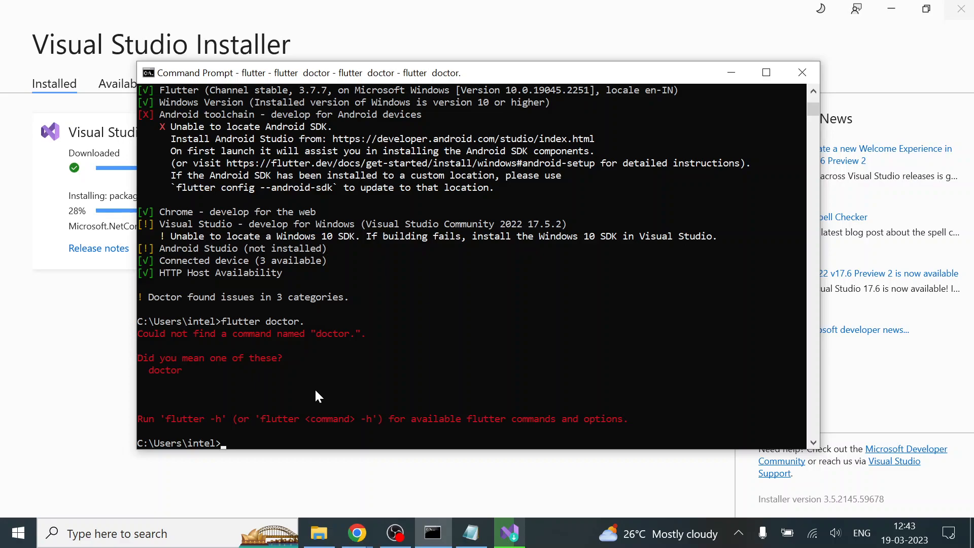
# Run flutter doctor without the trailing period, review its report, and minimize Command Prompt
pyautogui.press('Up')
pyautogui.press('BackSpace')
pyautogui.press('Return')
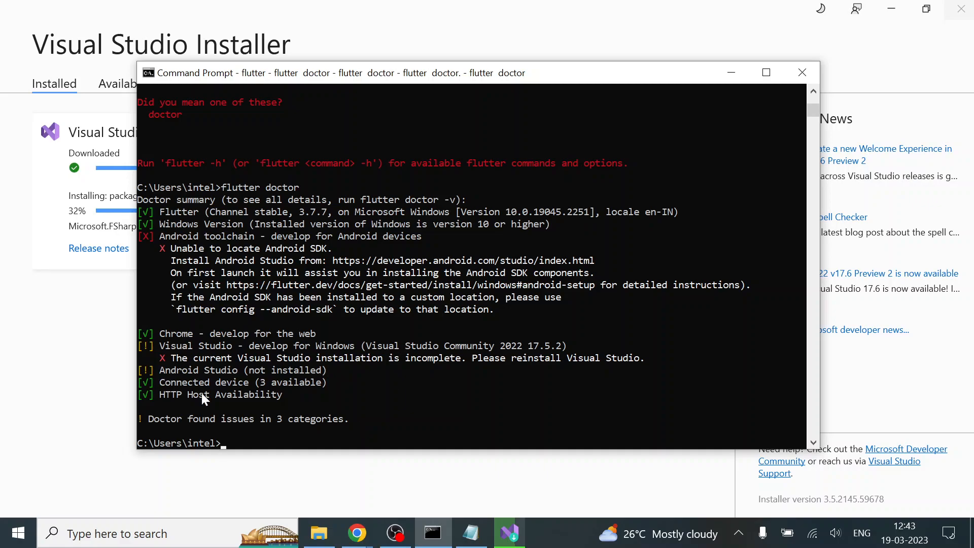
pyautogui.scroll(-2, 303, 359)
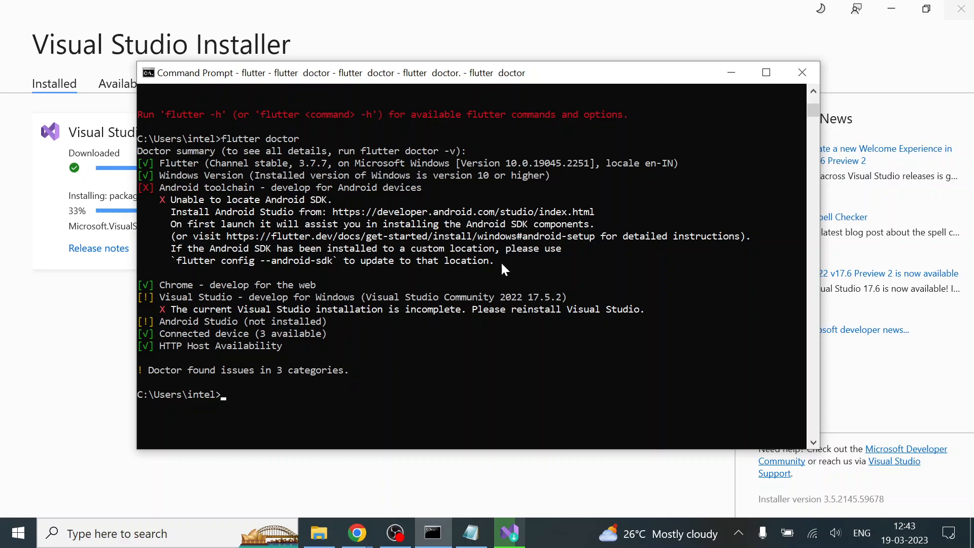
pyautogui.click(716, 80)
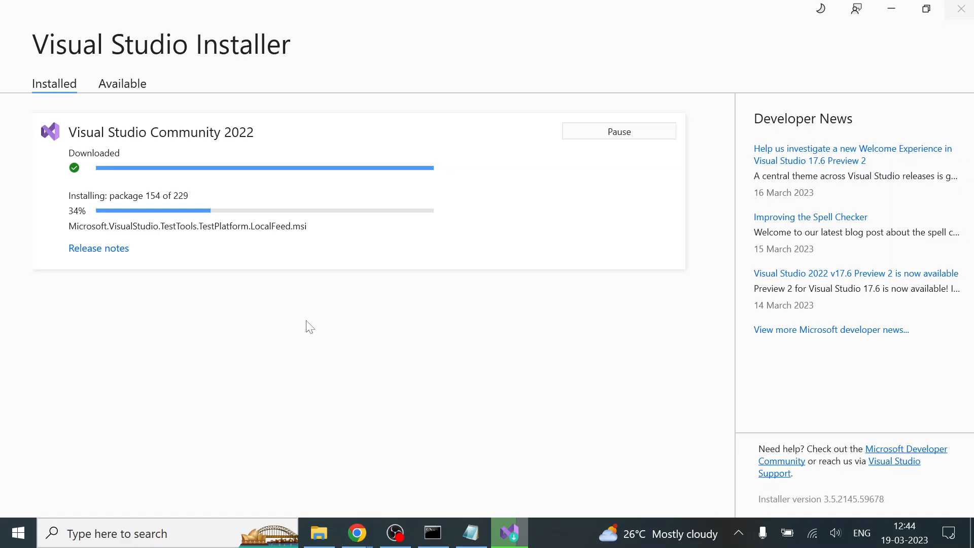
pyautogui.click(398, 538)
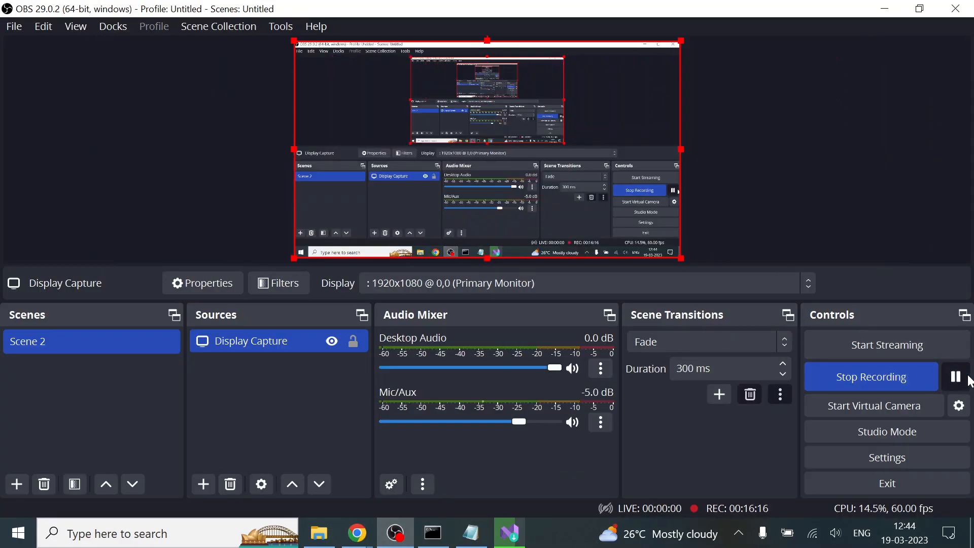
pyautogui.click(960, 376)
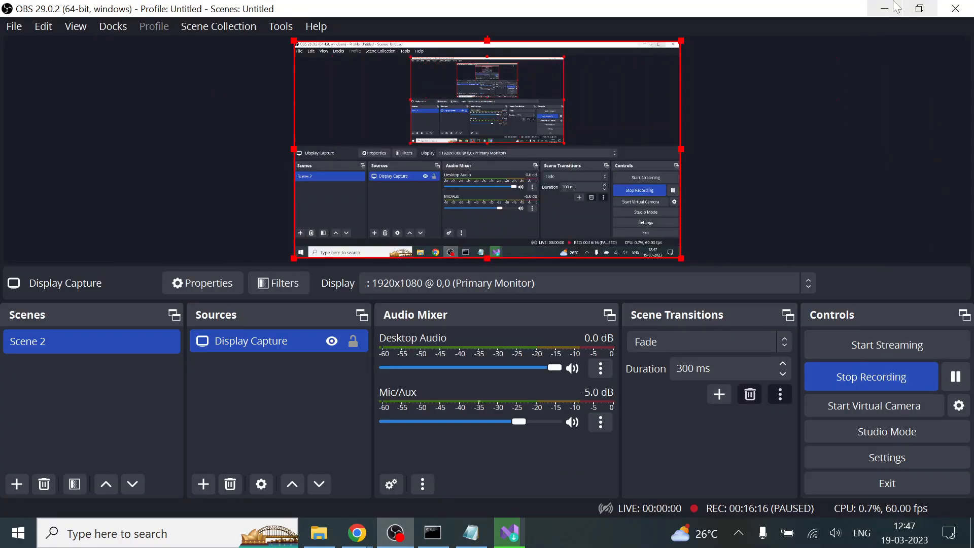
pyautogui.click(887, 9)
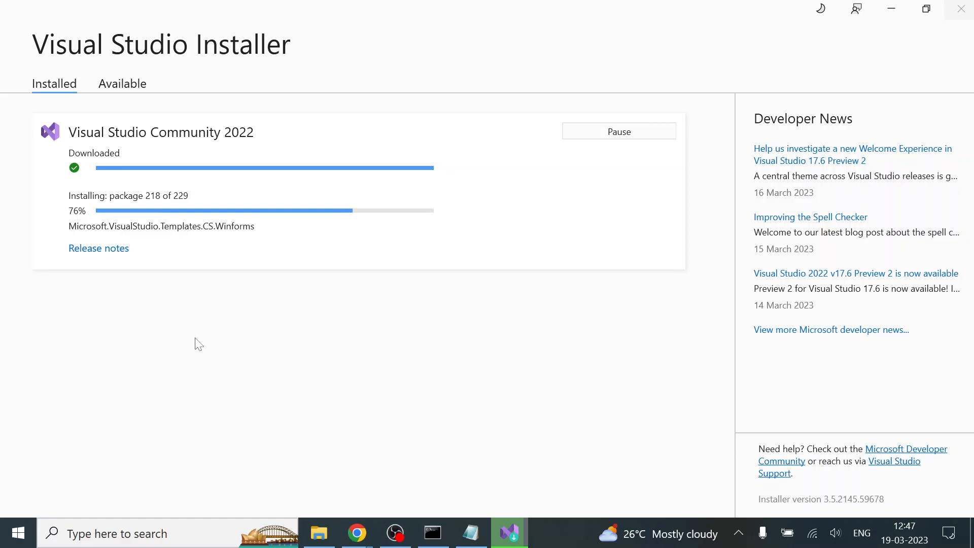
pyautogui.click(395, 532)
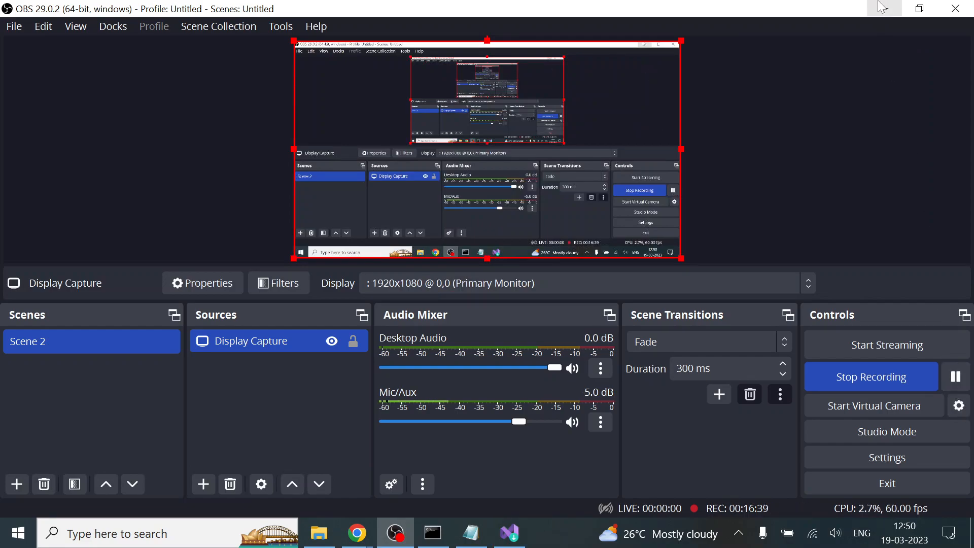
pyautogui.click(885, 8)
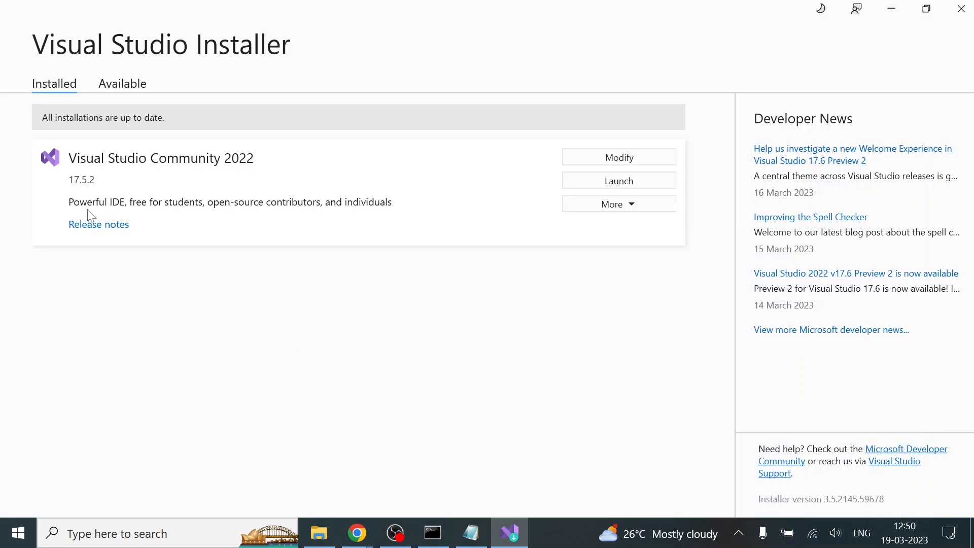
# Minimize the Visual Studio Installer, run flutter doctor again in Command Prompt, and maximize its window
pyautogui.click(889, 7)
pyautogui.click(433, 532)
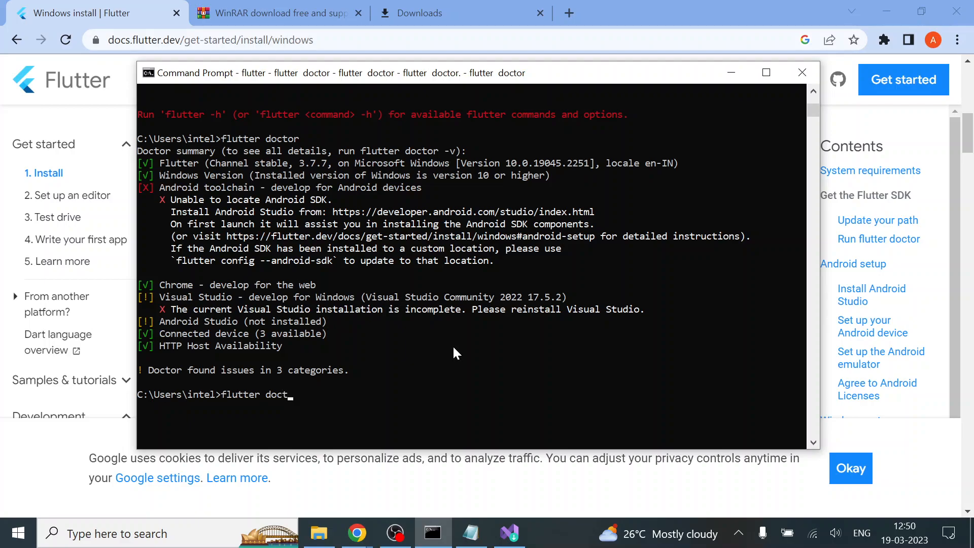
pyautogui.press('Return')
pyautogui.click(766, 72)
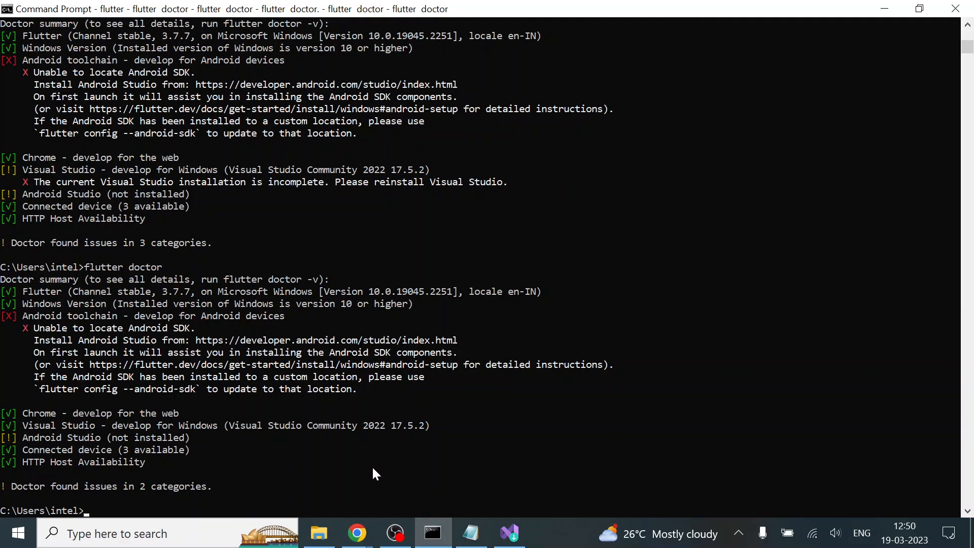
# Launch Android Studio and choose not to import any settings
pyautogui.press('super')
pyautogui.write('an')
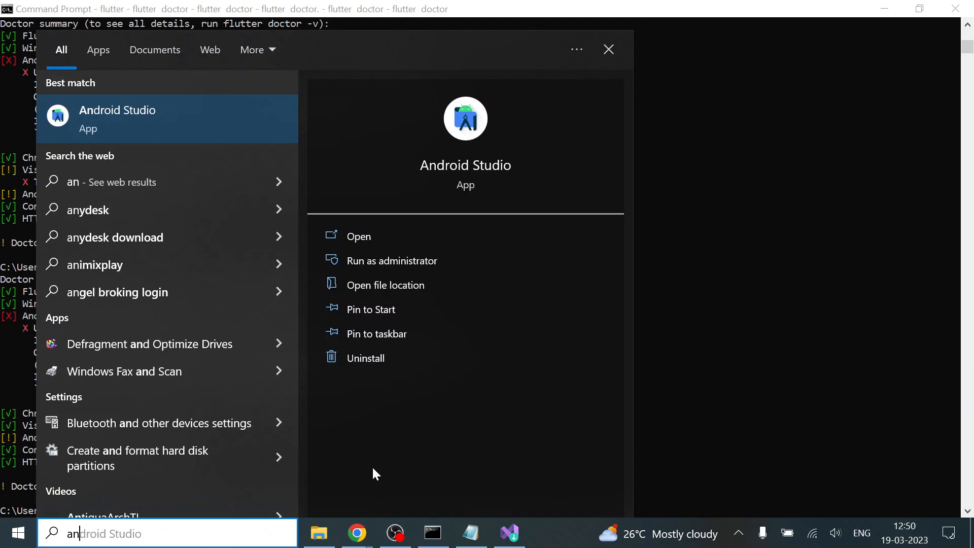
pyautogui.press('Return')
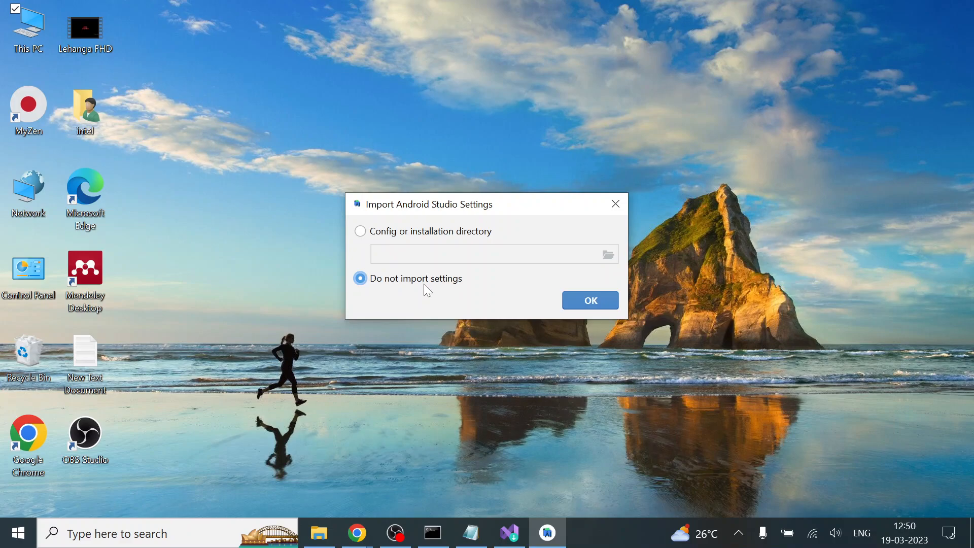
pyautogui.click(608, 304)
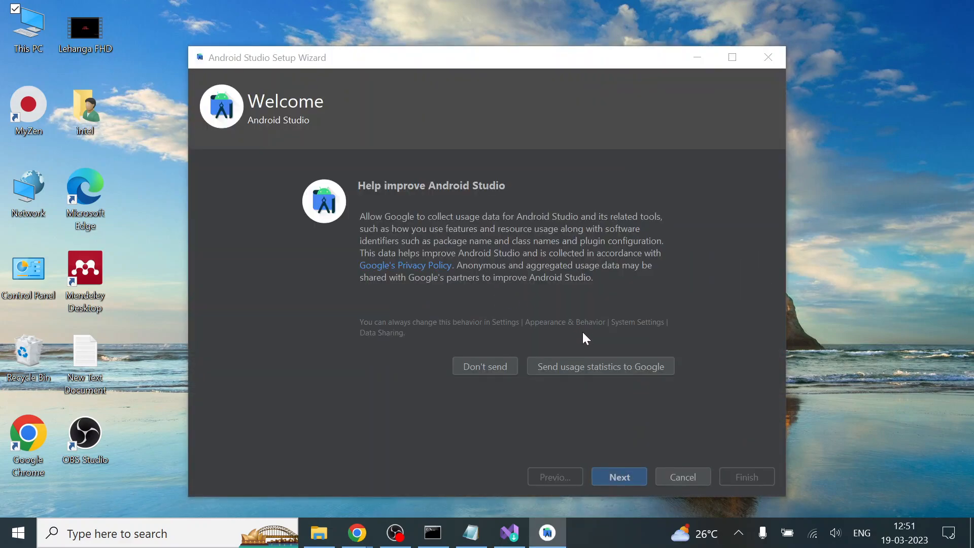
# Decline sending usage statistics, and continue the setup wizard with the Standard install type and Darcula theme to the License Agreement
pyautogui.click(479, 364)
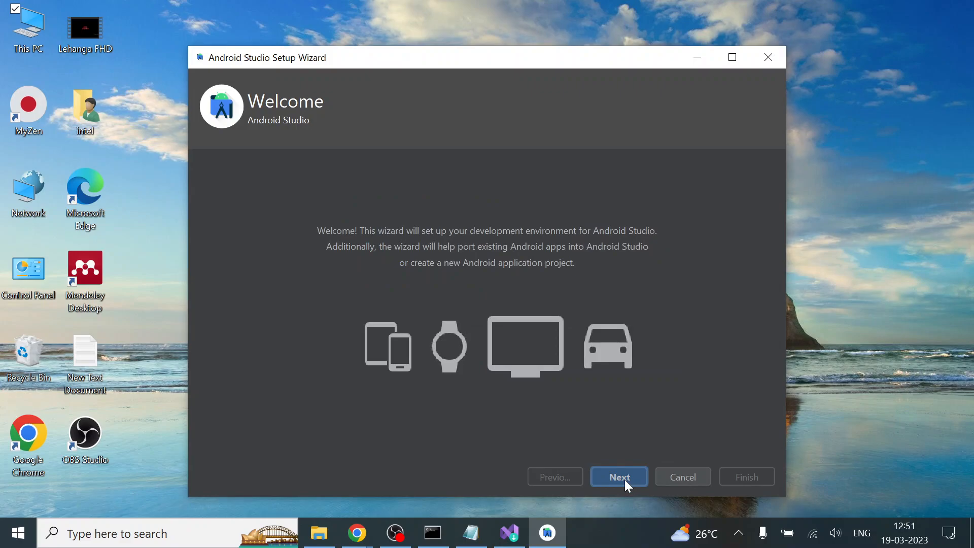
pyautogui.click(619, 477)
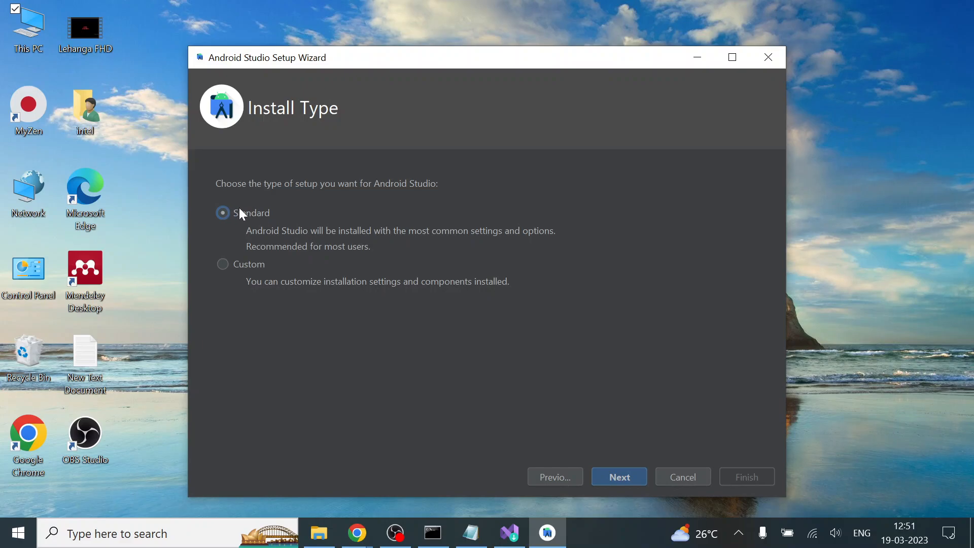
pyautogui.click(625, 478)
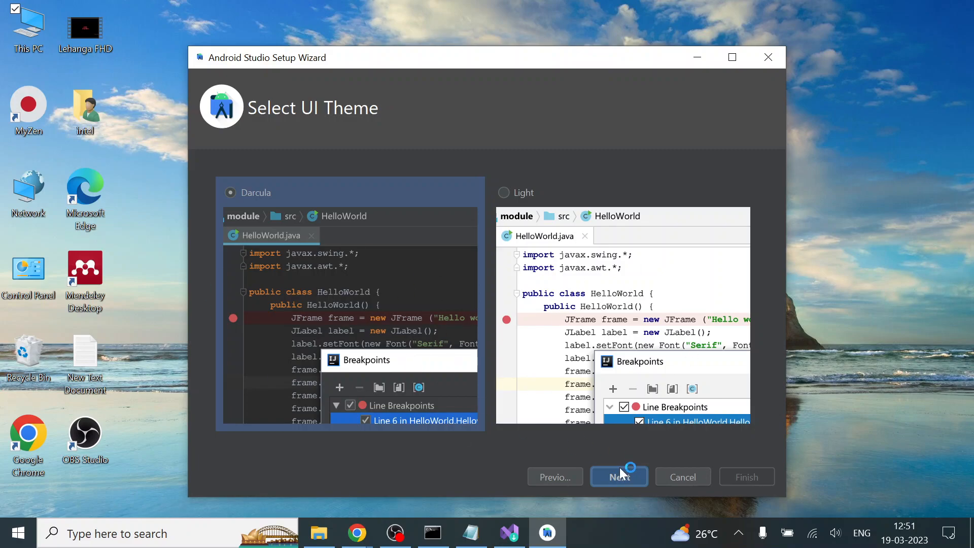
pyautogui.click(629, 476)
pyautogui.click(629, 477)
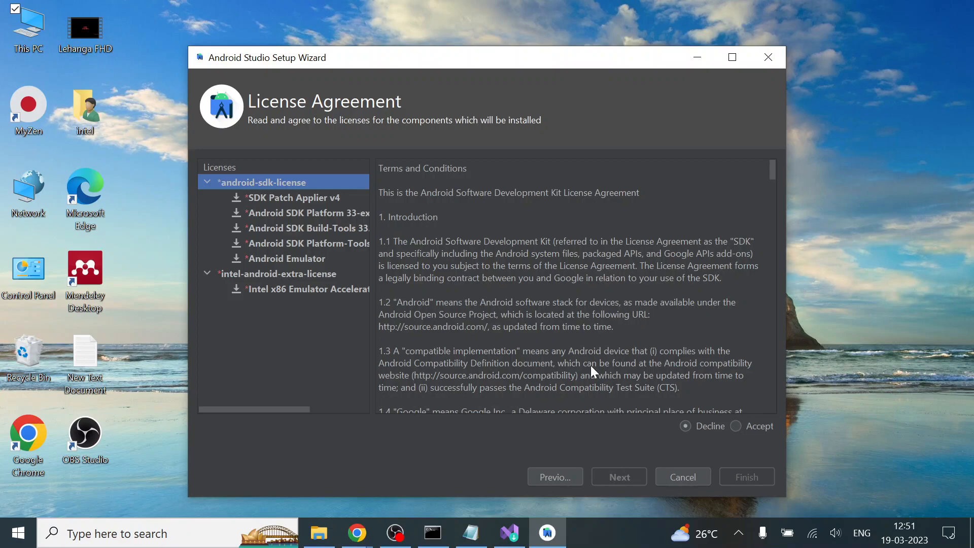
# Accept the android-sdk-license and intel-android-extra-license, and start downloading the components
pyautogui.scroll(-20, 590, 366)
pyautogui.click(736, 426)
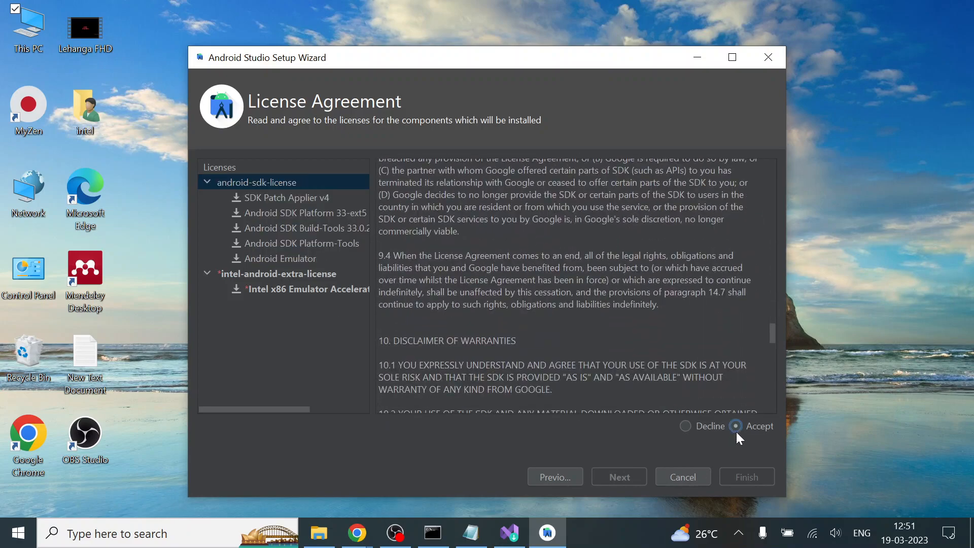
pyautogui.click(274, 276)
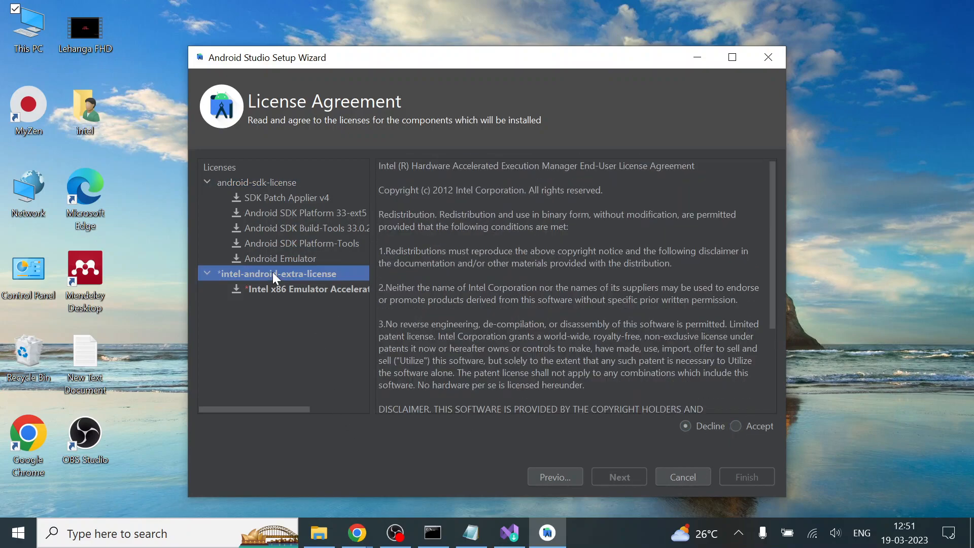
pyautogui.click(750, 427)
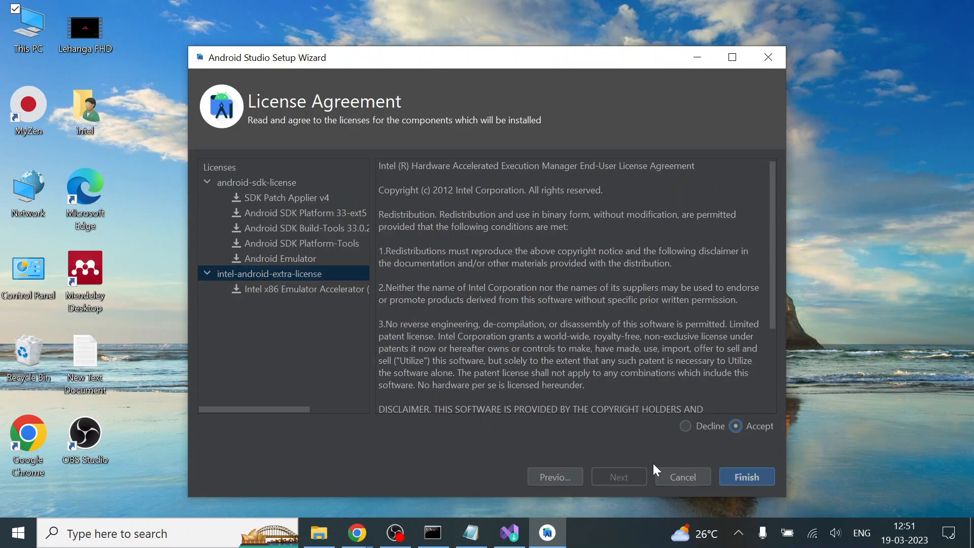
pyautogui.click(748, 476)
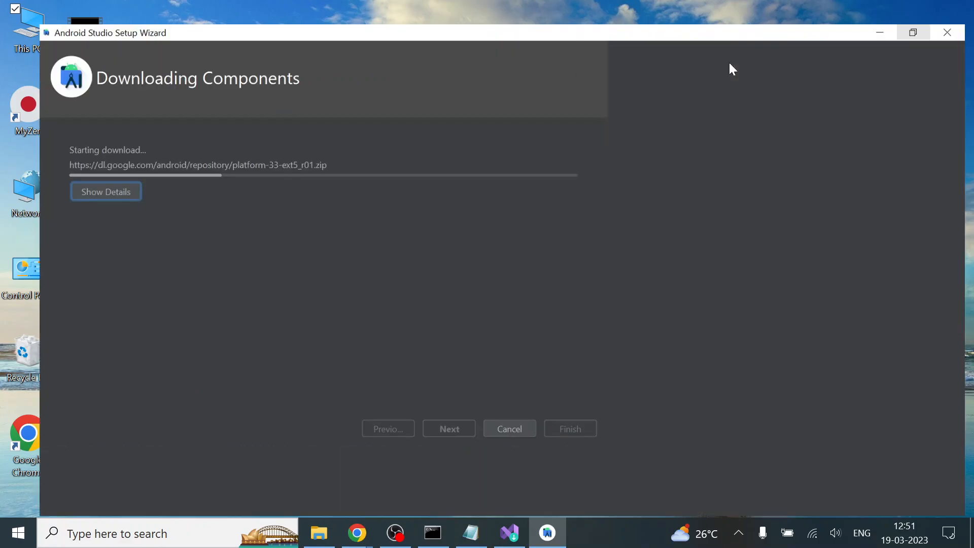
# Maximize the setup wizard, show the component download details, and finish the wizard once the installation is complete
pyautogui.click(732, 57)
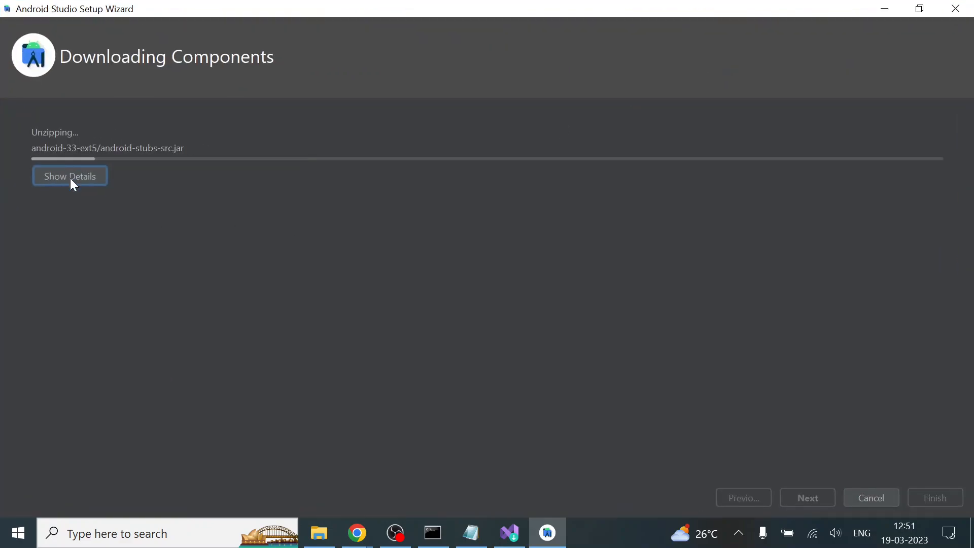
pyautogui.click(70, 177)
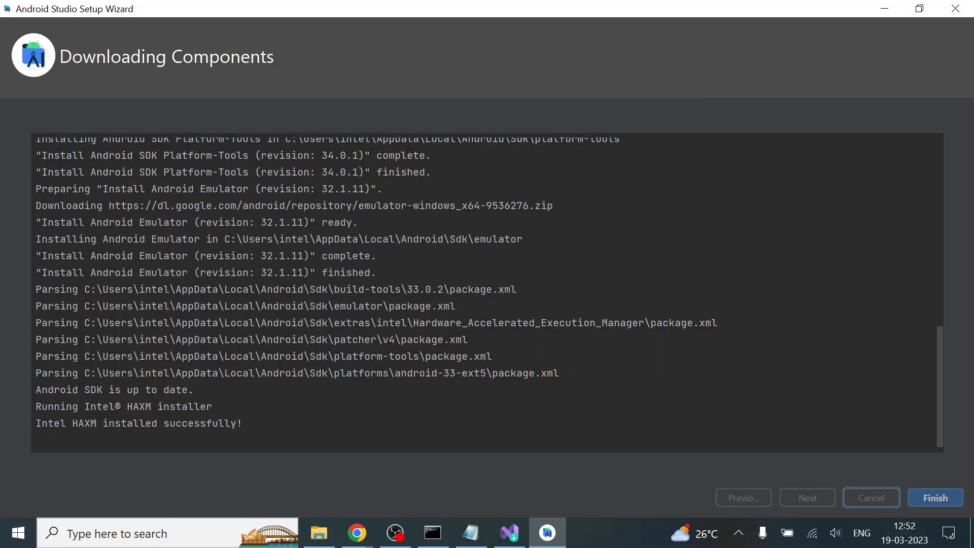
pyautogui.click(944, 497)
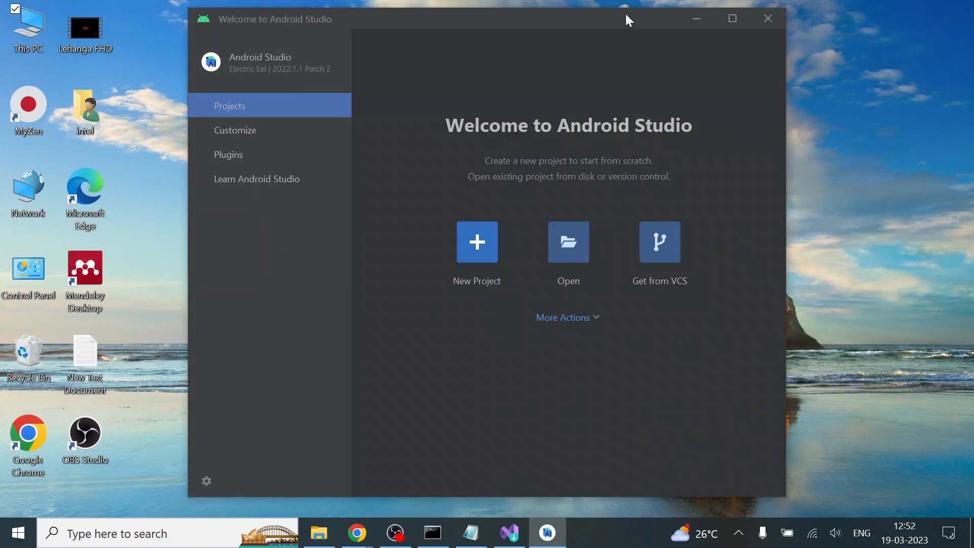
# Install the Flutter plugin from the Marketplace together with the required Dart plugin, accept the third-party privacy note, and restart the IDE
pyautogui.click(233, 156)
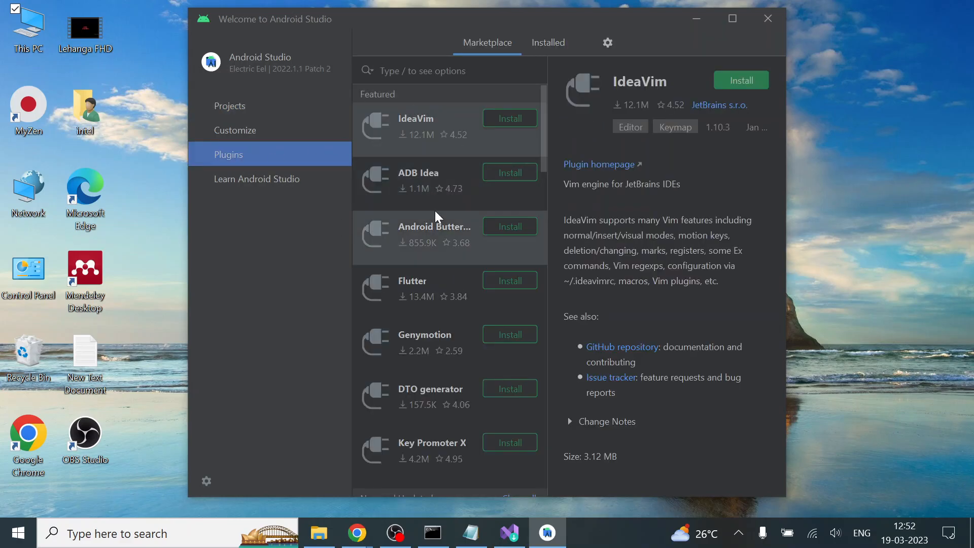
pyautogui.write('flutter')
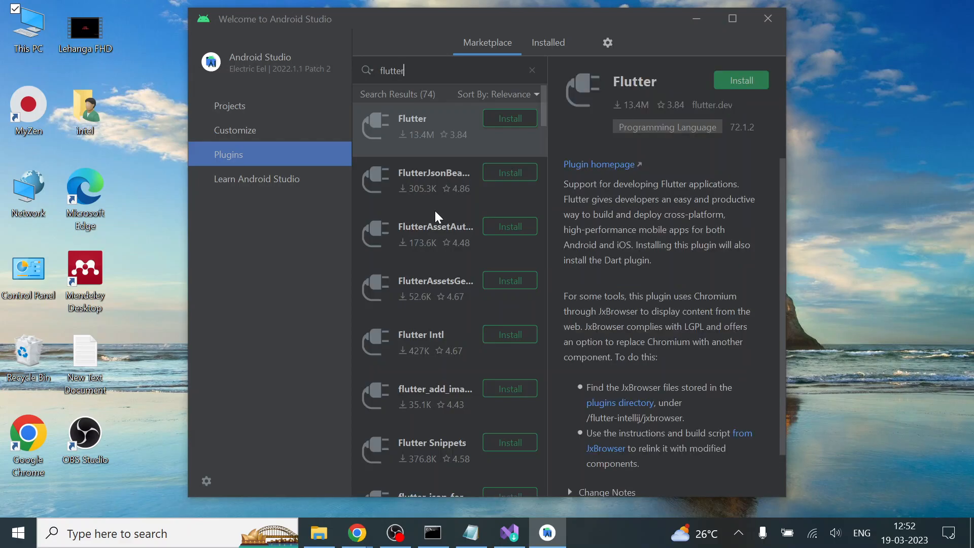
pyautogui.click(518, 122)
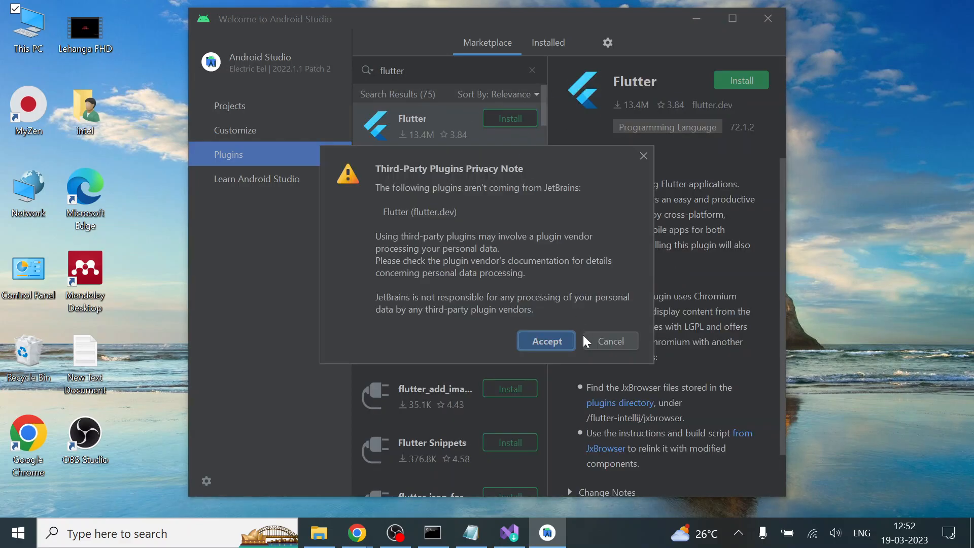
pyautogui.click(556, 346)
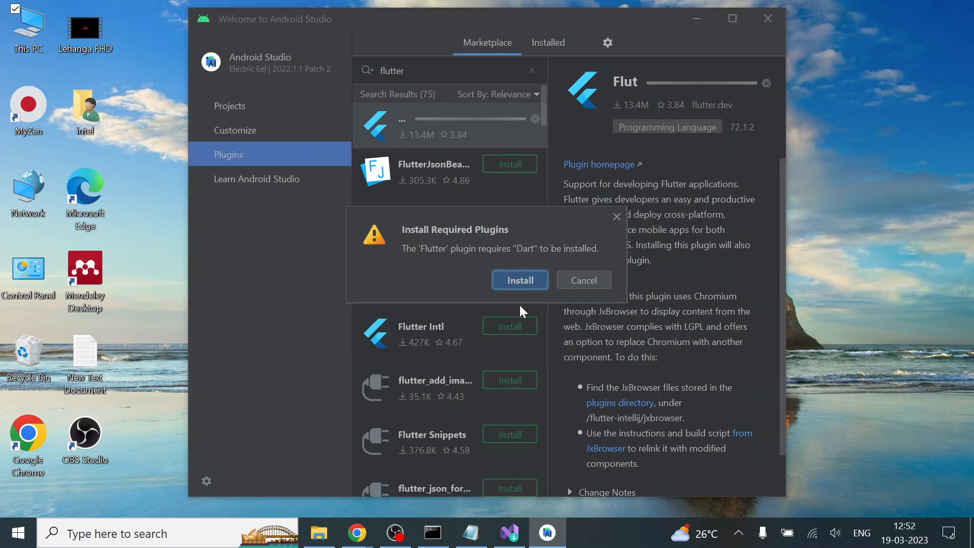
pyautogui.click(516, 279)
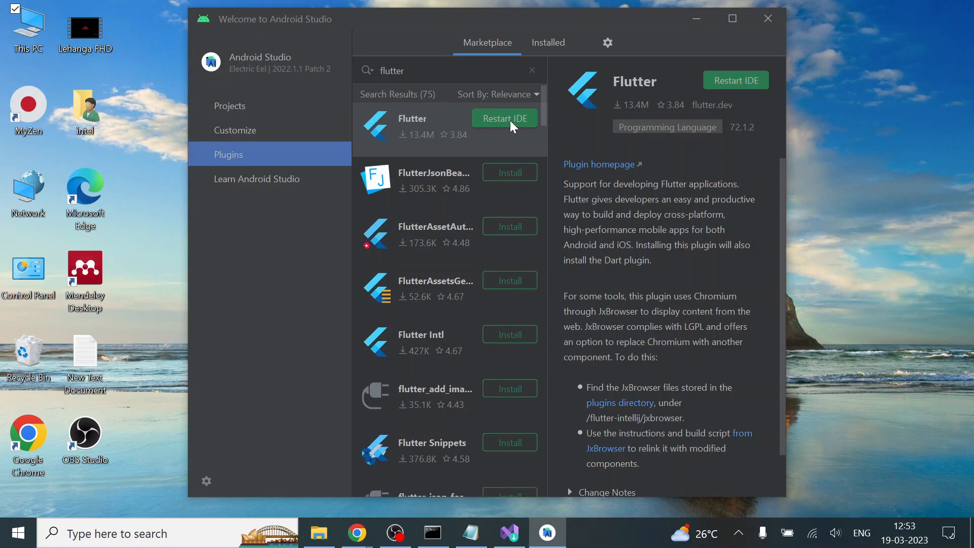
pyautogui.click(511, 122)
pyautogui.click(513, 273)
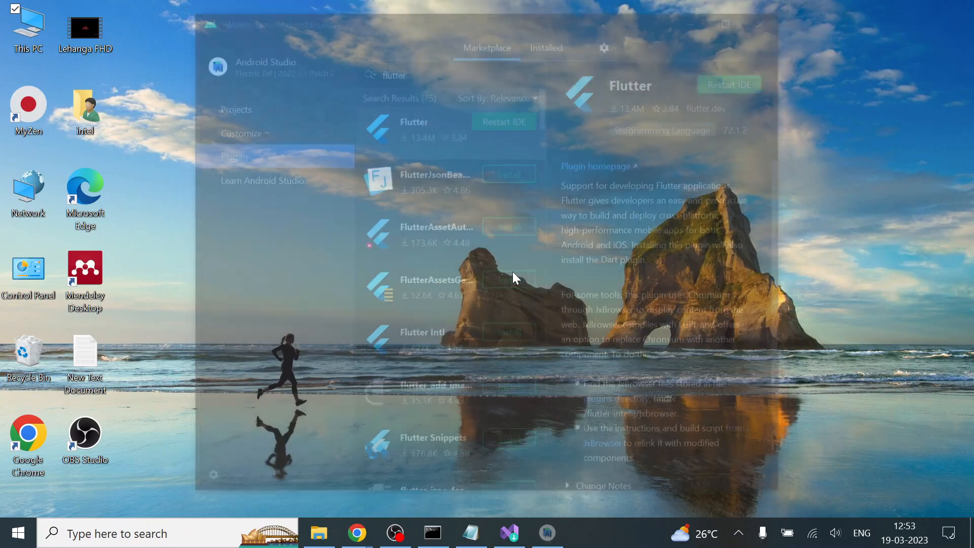
# Switch to Command Prompt and run flutter doctor again to check the setup
pyautogui.click(429, 542)
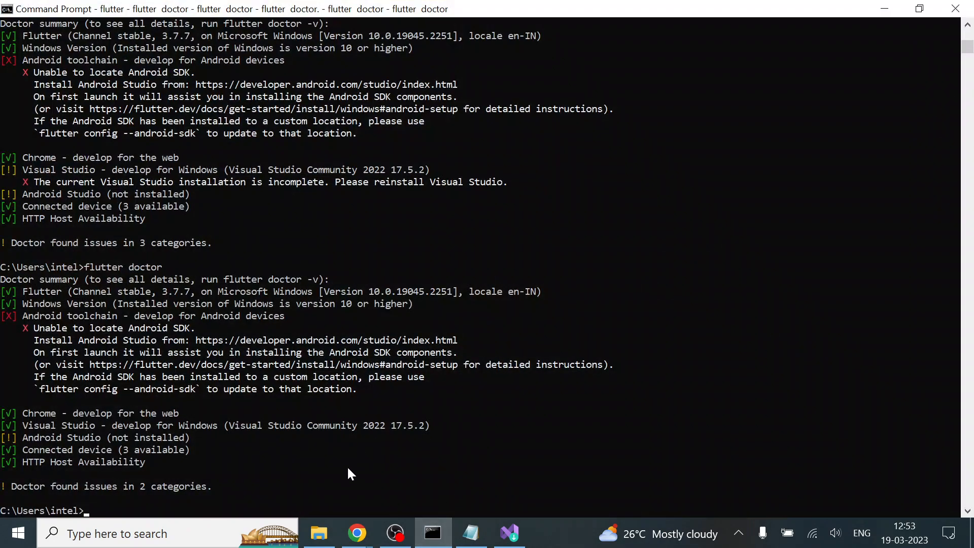
pyautogui.press('Up')
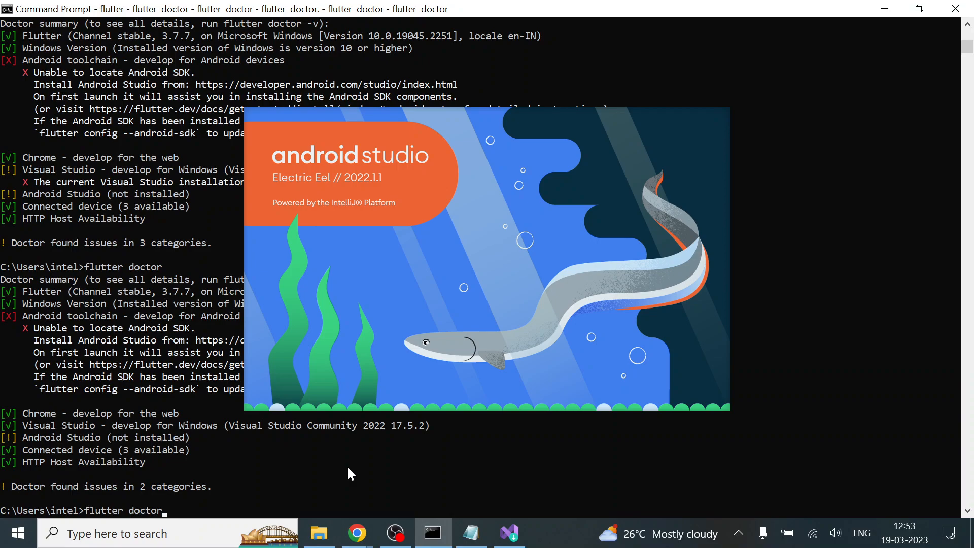
pyautogui.press('Return')
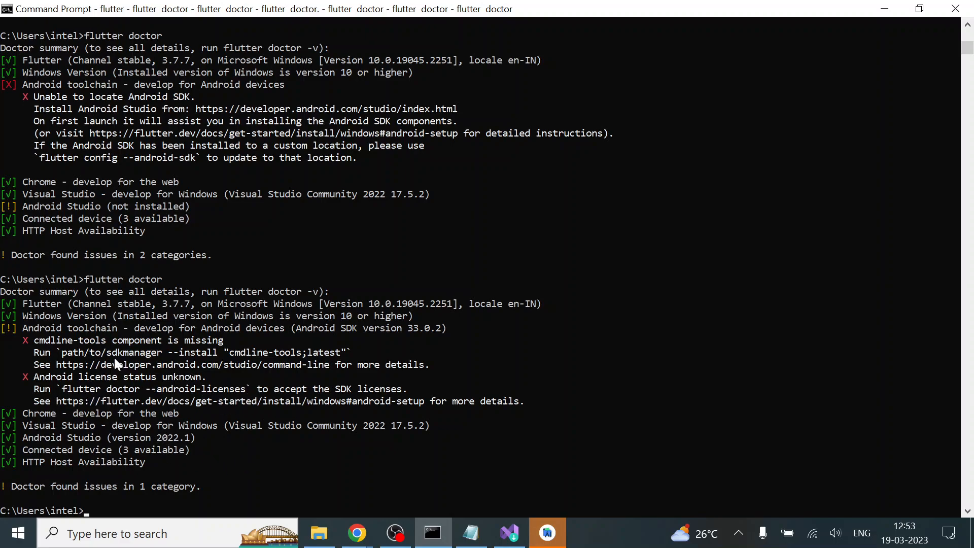
# Copy the suggested command path/to/sdkmanager --install "cmdline-tools;latest" from the doctor output and try to run it
pyautogui.click(62, 353)
pyautogui.moveTo(213, 357); pyautogui.dragTo(341, 355)
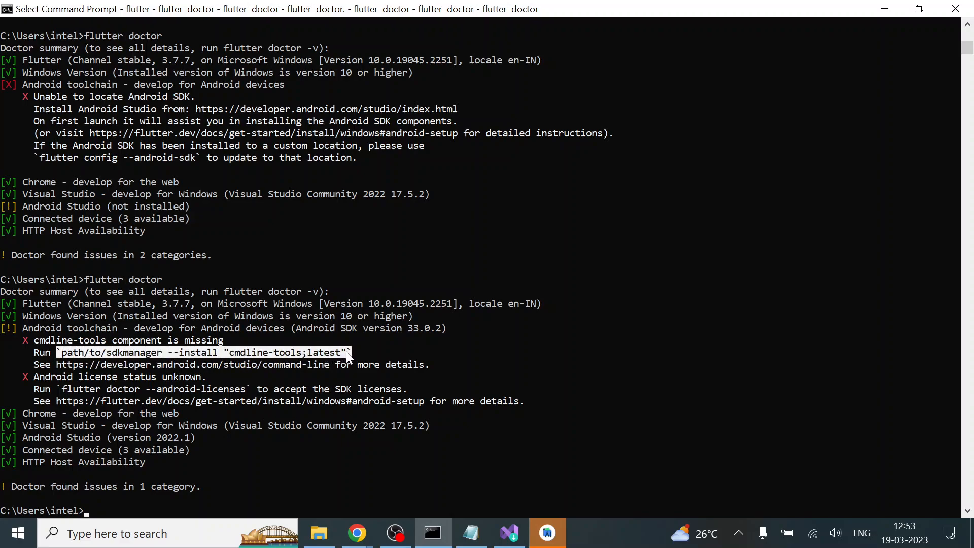
pyautogui.click(347, 352)
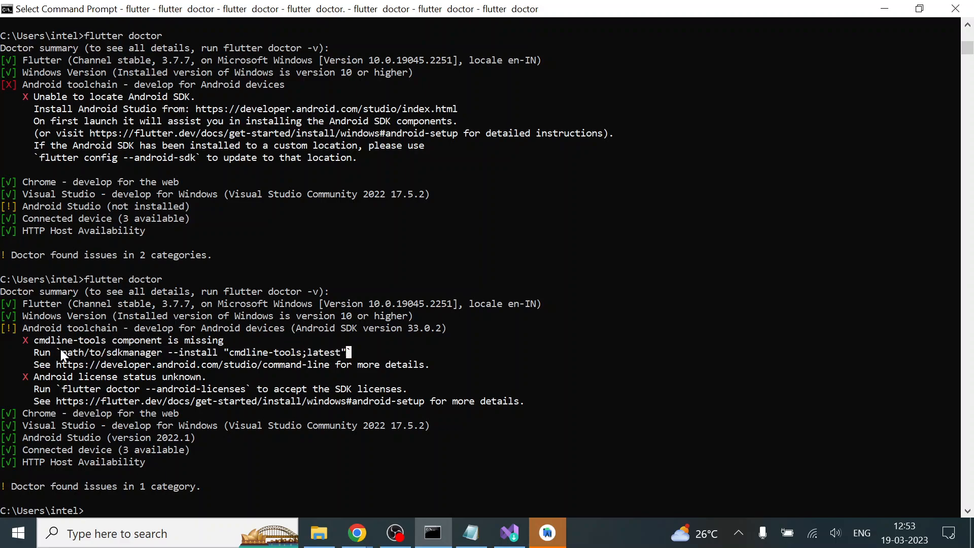
pyautogui.moveTo(61, 353); pyautogui.dragTo(337, 355)
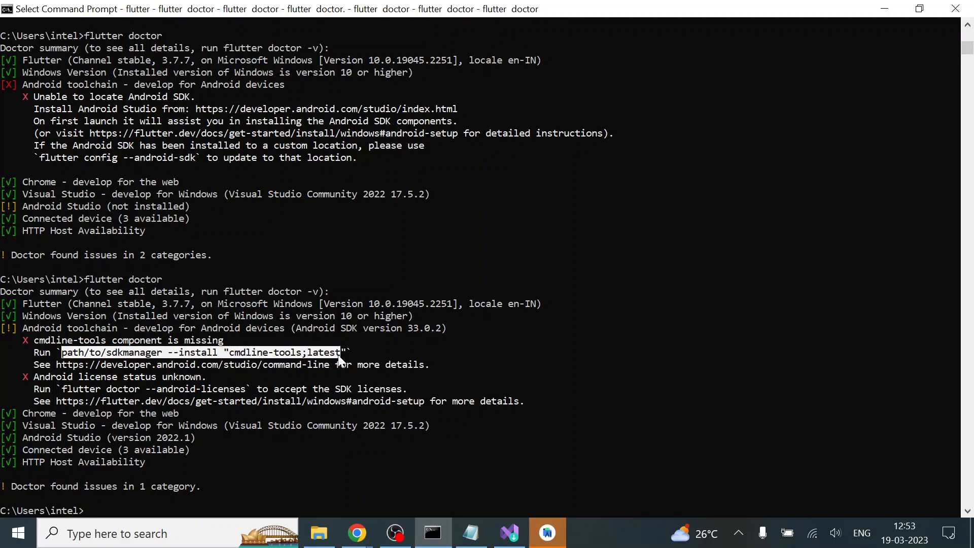
pyautogui.hotkey('ctrl', 'c')
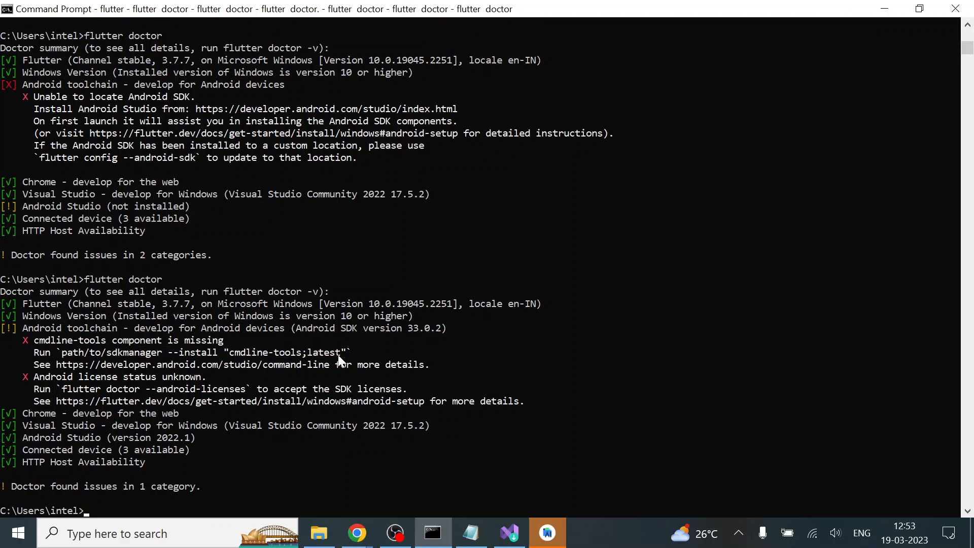
pyautogui.hotkey('ctrl', 'v')
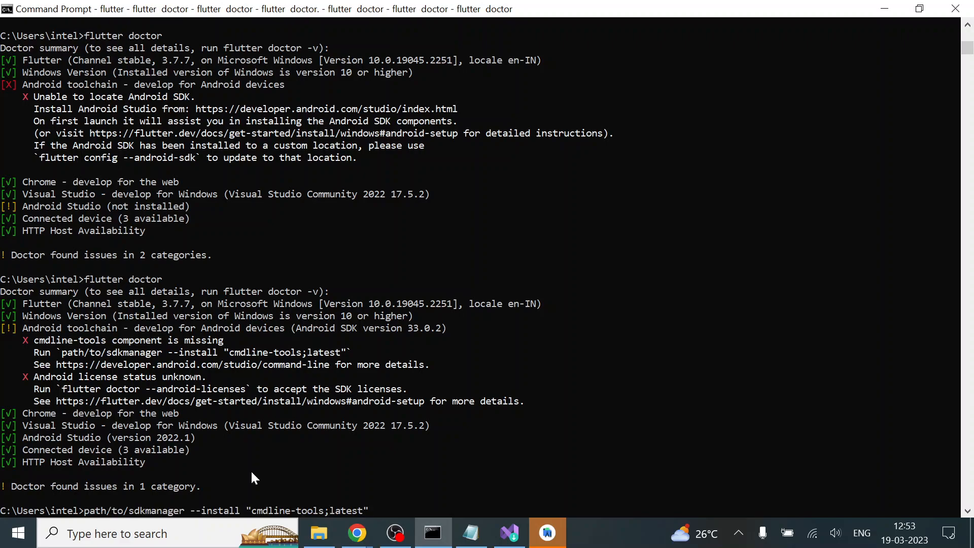
pyautogui.press('Return')
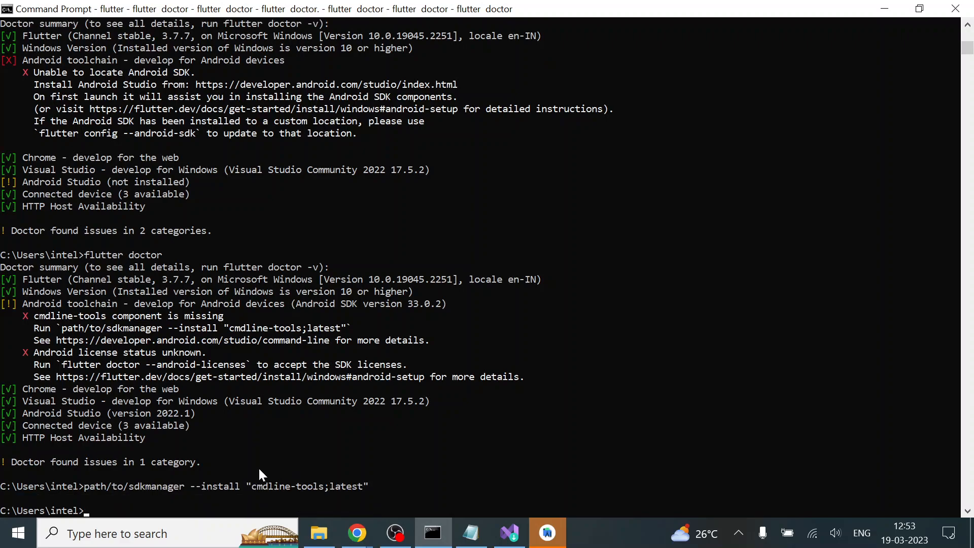
# Copy flutter doctor --android-licenses from the doctor output and try to run it
pyautogui.moveTo(62, 364); pyautogui.dragTo(244, 368)
pyautogui.hotkey('ctrl', 'c')
pyautogui.hotkey('ctrl', 'v')
pyautogui.press('Return')
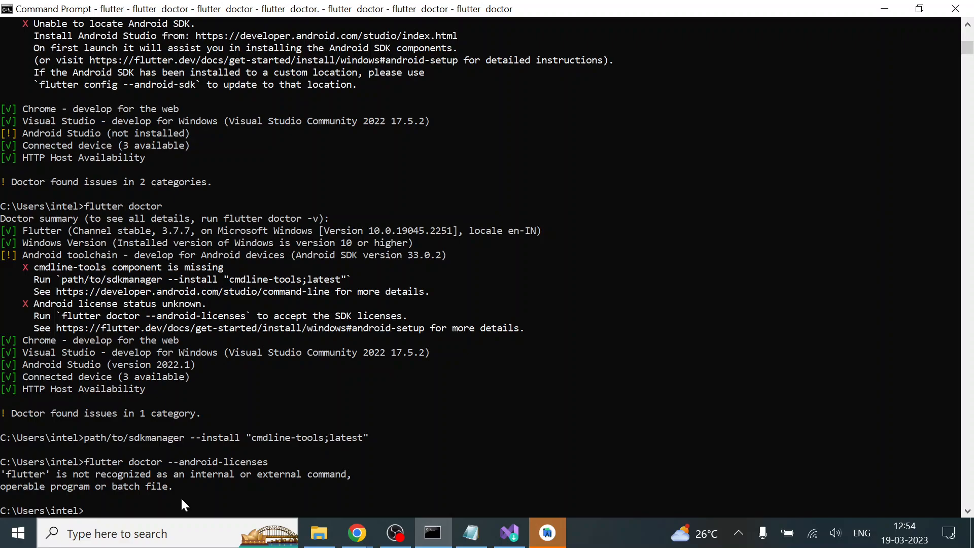
# Close the current Command Prompt, open a new maximized one, run flutter, and look through the command list
pyautogui.click(955, 9)
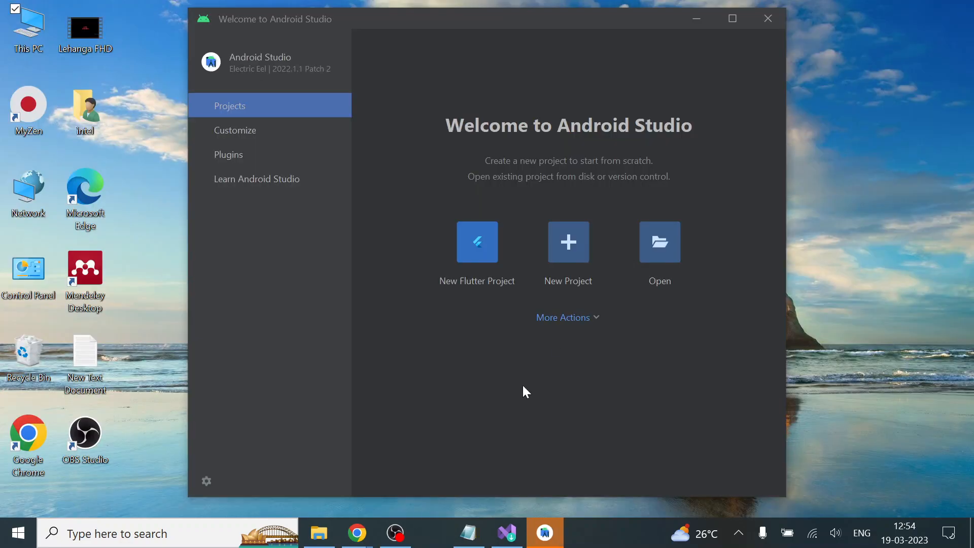
pyautogui.press('super')
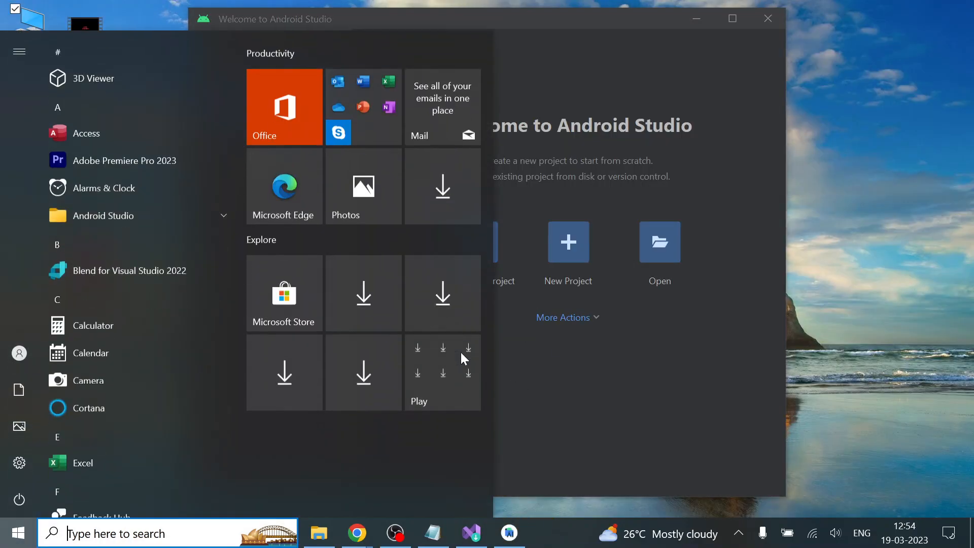
pyautogui.write('cmd')
pyautogui.press('Return')
pyautogui.write('flutter')
pyautogui.press('Return')
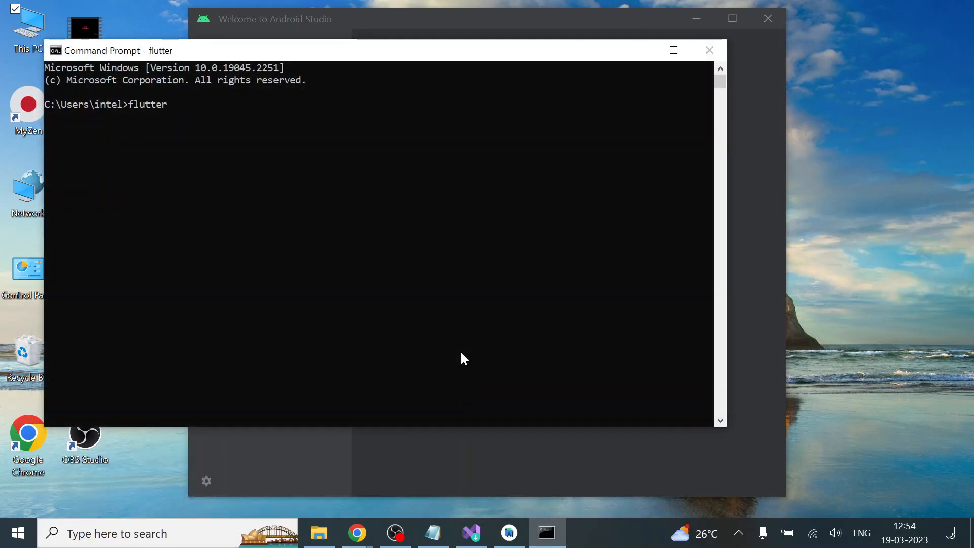
pyautogui.click(673, 50)
pyautogui.scroll(10, 262, 327)
pyautogui.scroll(-19, 262, 331)
pyautogui.scroll(17, 263, 331)
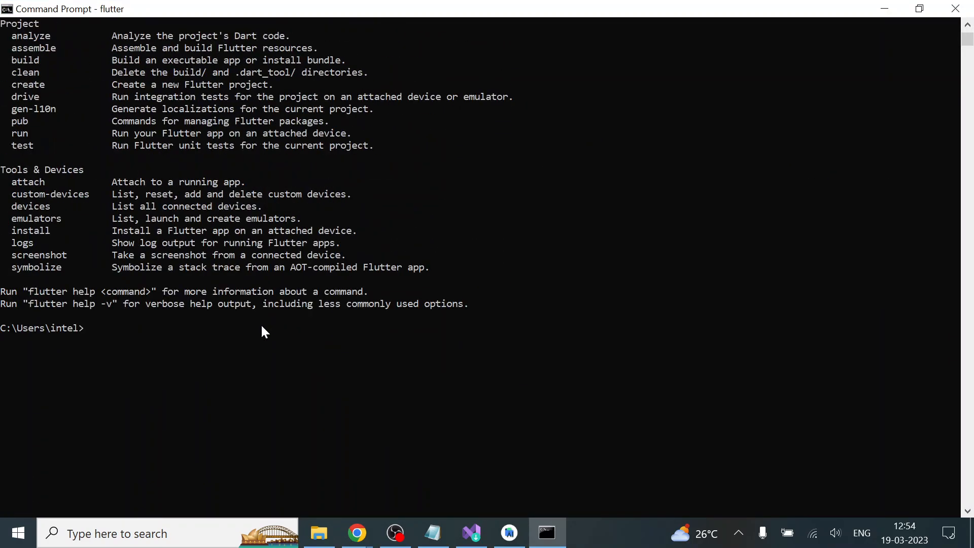
# Run flutter doctor in the new Command Prompt and review the reported issues
pyautogui.scroll(-9, 263, 331)
pyautogui.scroll(-1, 263, 329)
pyautogui.write('flutter doctor')
pyautogui.press('Return')
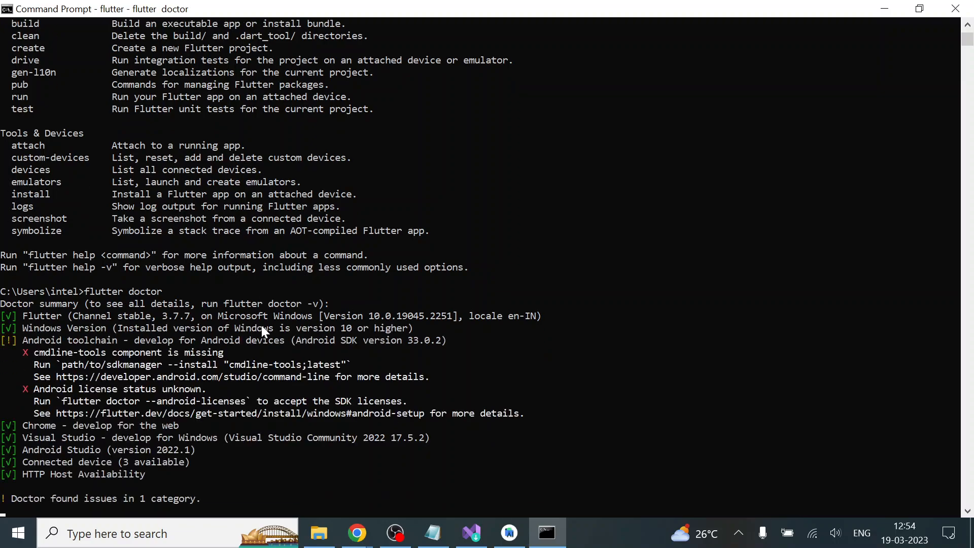
pyautogui.scroll(-1, 151, 436)
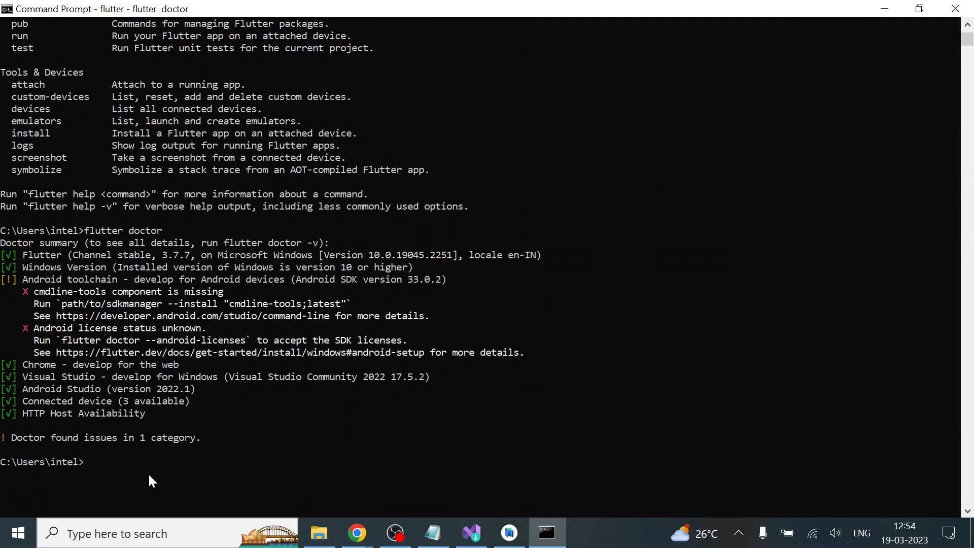
# Try to accept the Android SDK licenses by running flutter doctor --android-licenses
pyautogui.write('flutter')
pyautogui.write('doctor --android')
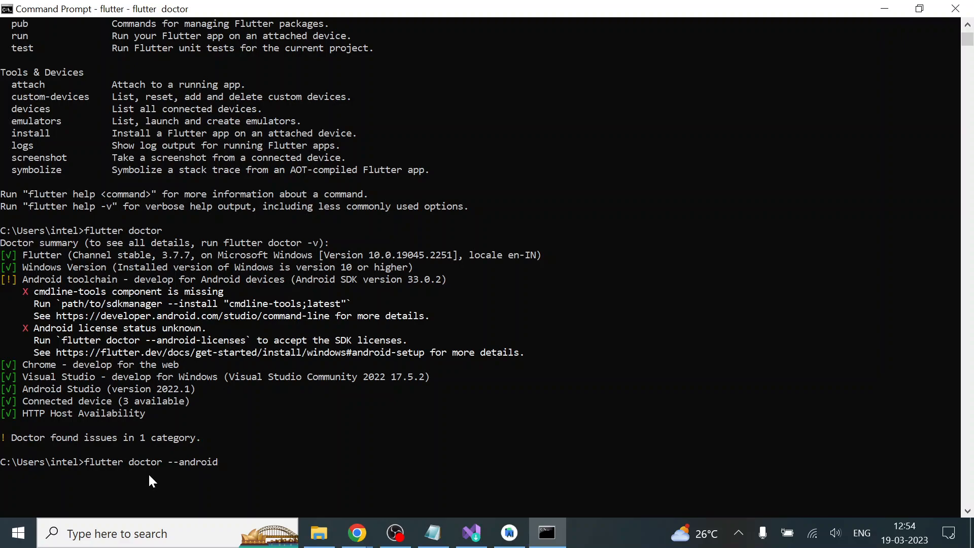
pyautogui.write('-licenses')
pyautogui.press('Return')
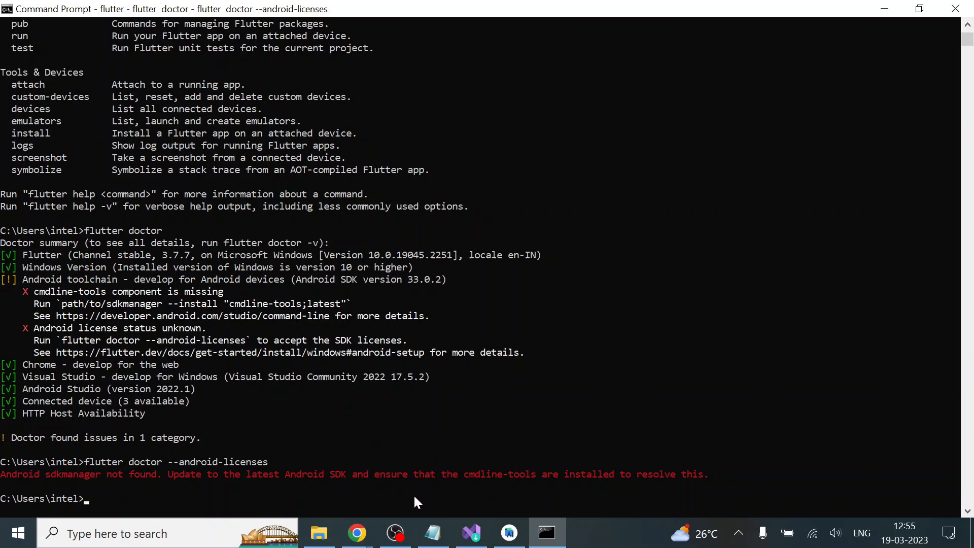
# Switch to Android Studio, open the SDK Manager, and mark Android SDK Command-line Tools (latest) for installation among the developer tools
pyautogui.click(398, 522)
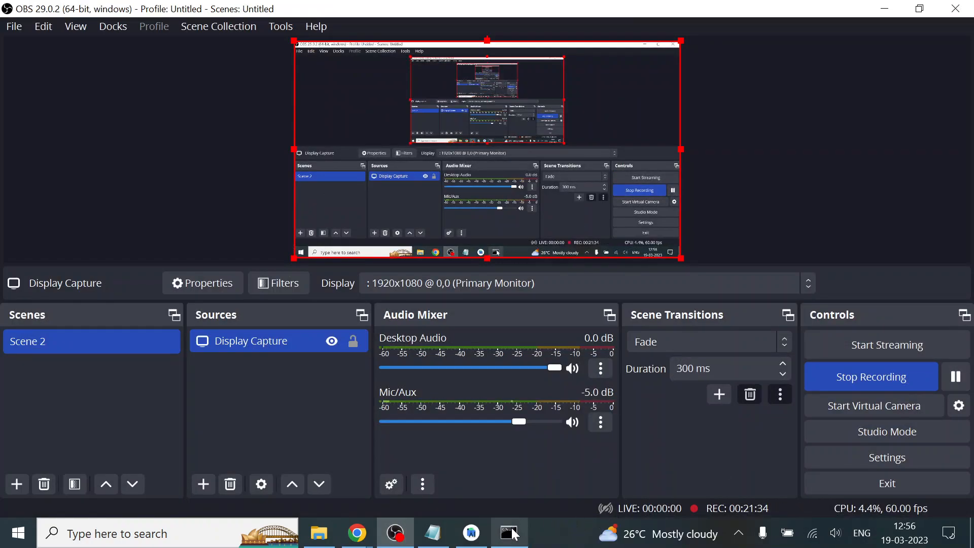
pyautogui.click(513, 533)
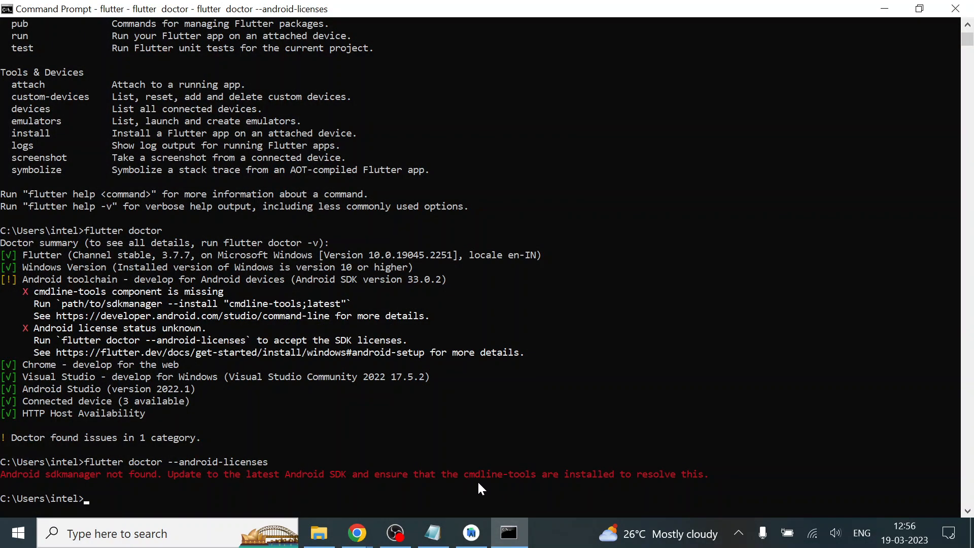
pyautogui.click(471, 533)
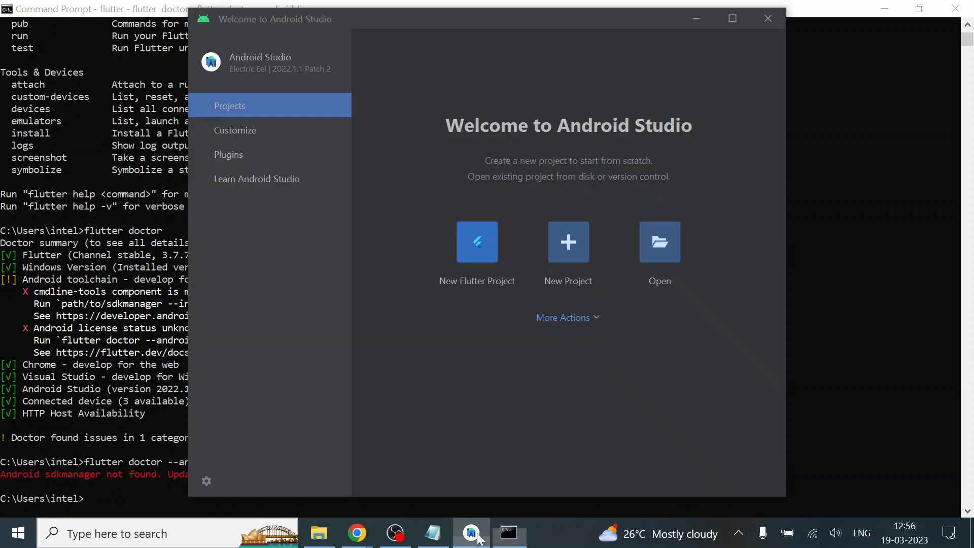
pyautogui.click(574, 318)
pyautogui.click(596, 391)
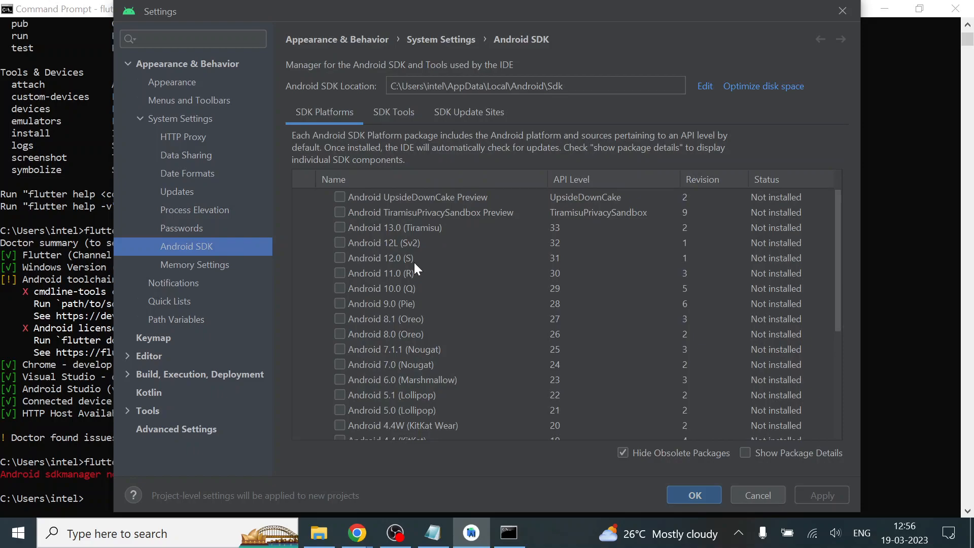
pyautogui.click(393, 115)
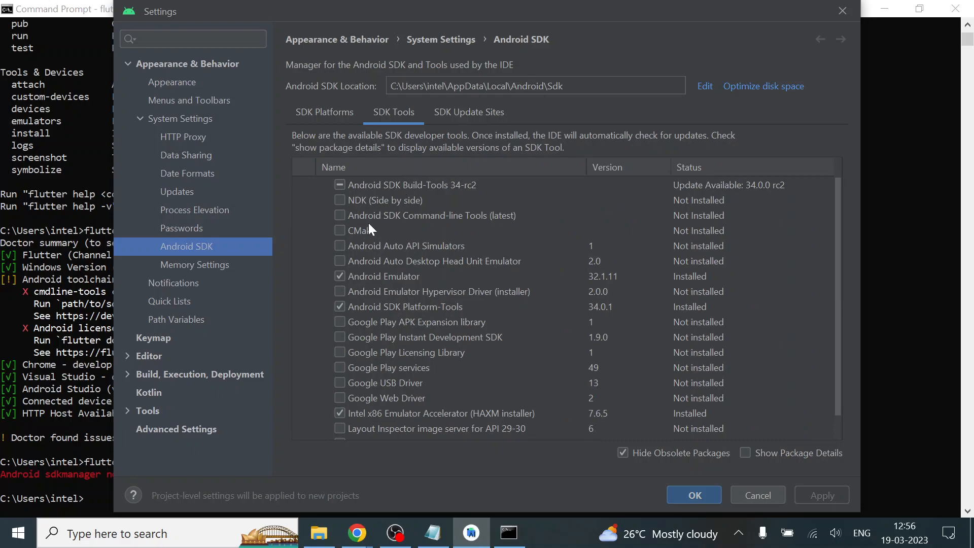
pyautogui.click(340, 216)
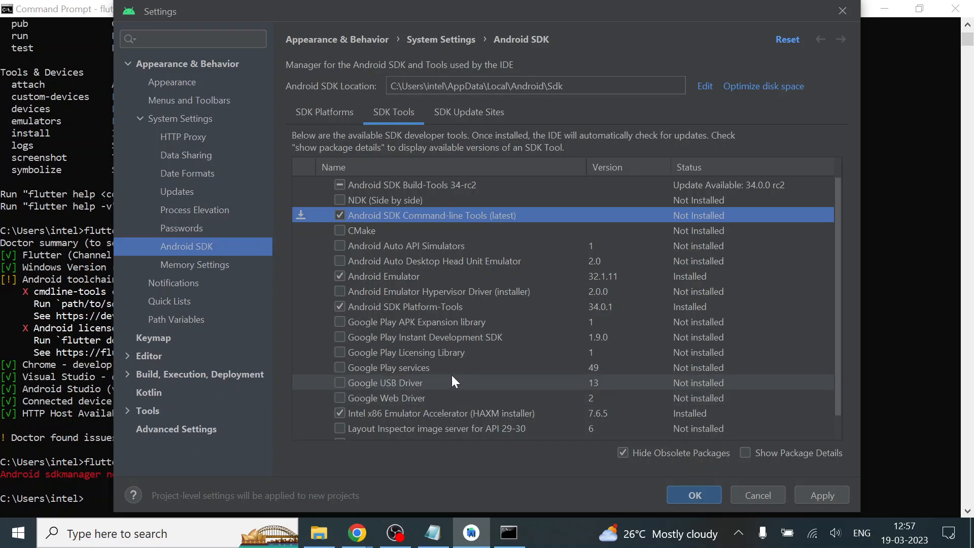
# Look through the available Android SDK platform versions and return to the list of SDK developer tools
pyautogui.click(329, 121)
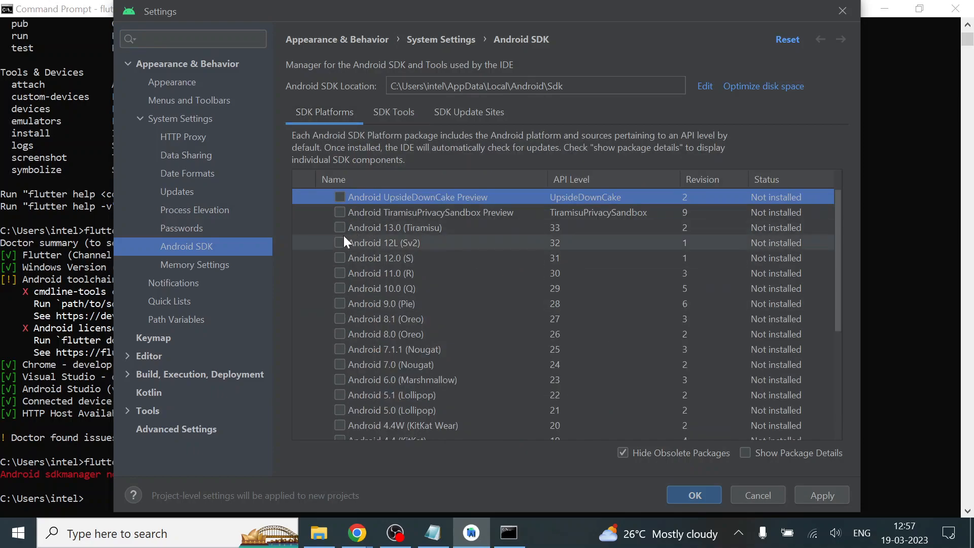
pyautogui.scroll(-1, 428, 336)
pyautogui.scroll(1, 407, 306)
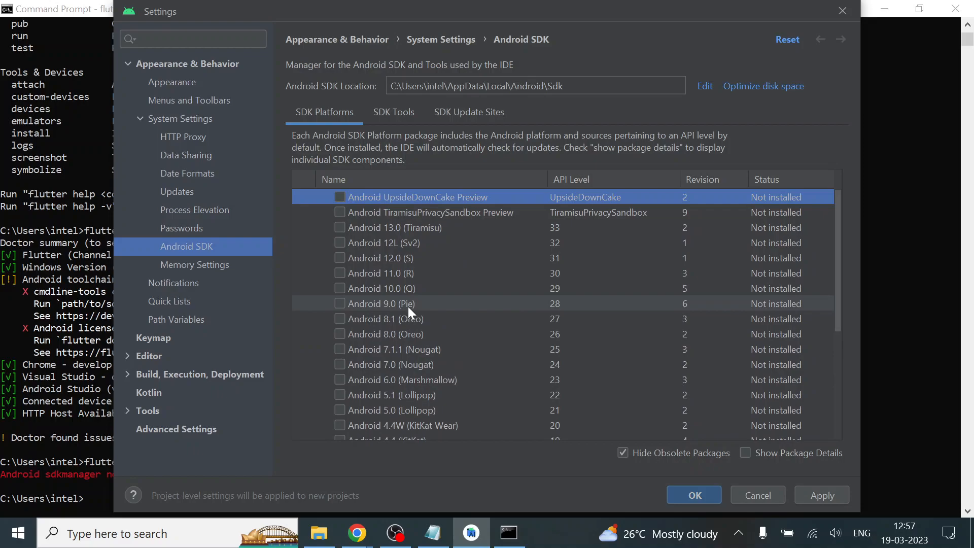
pyautogui.scroll(-3, 408, 306)
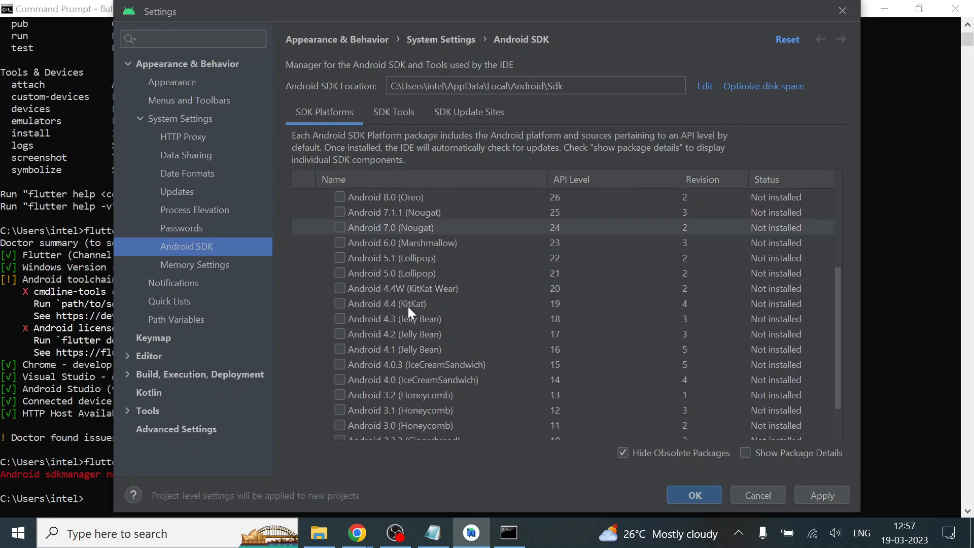
pyautogui.scroll(3, 408, 306)
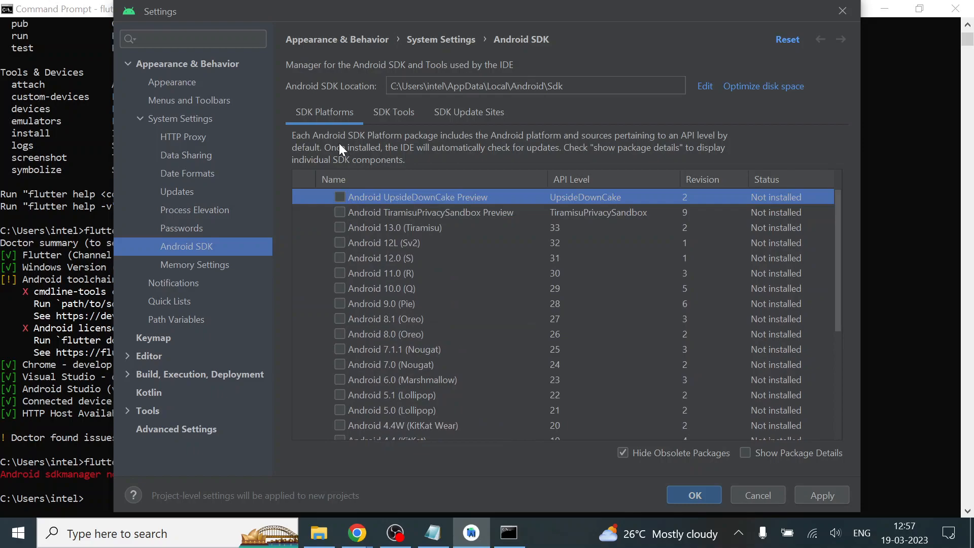
pyautogui.click(382, 114)
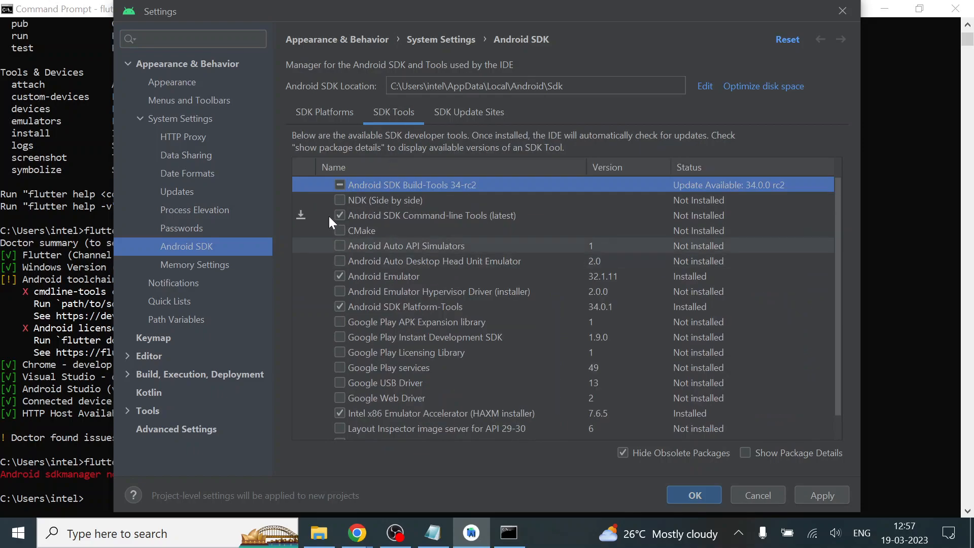
# Install Android SDK Command-line Tools (latest), finish the component installer, and apply and close the SDK settings
pyautogui.click(299, 216)
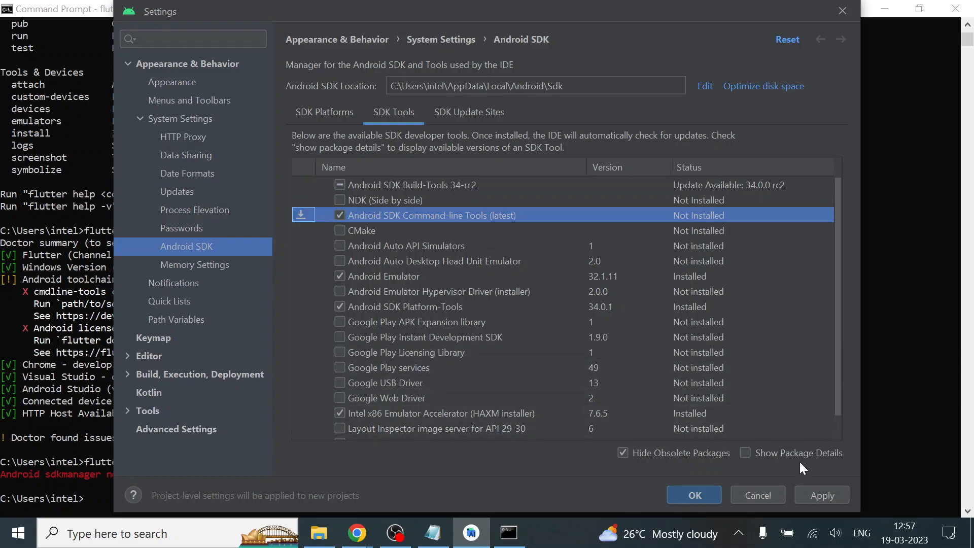
pyautogui.click(822, 497)
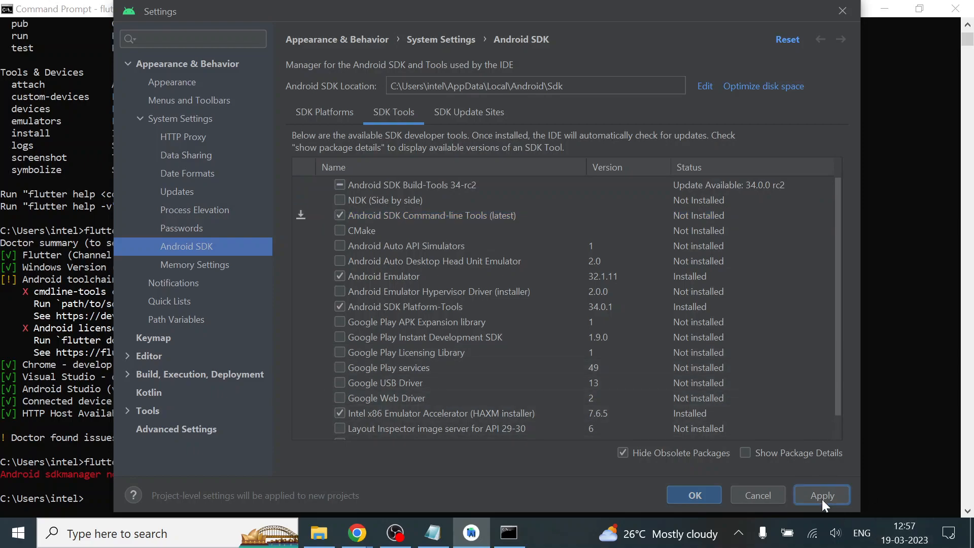
pyautogui.click(616, 346)
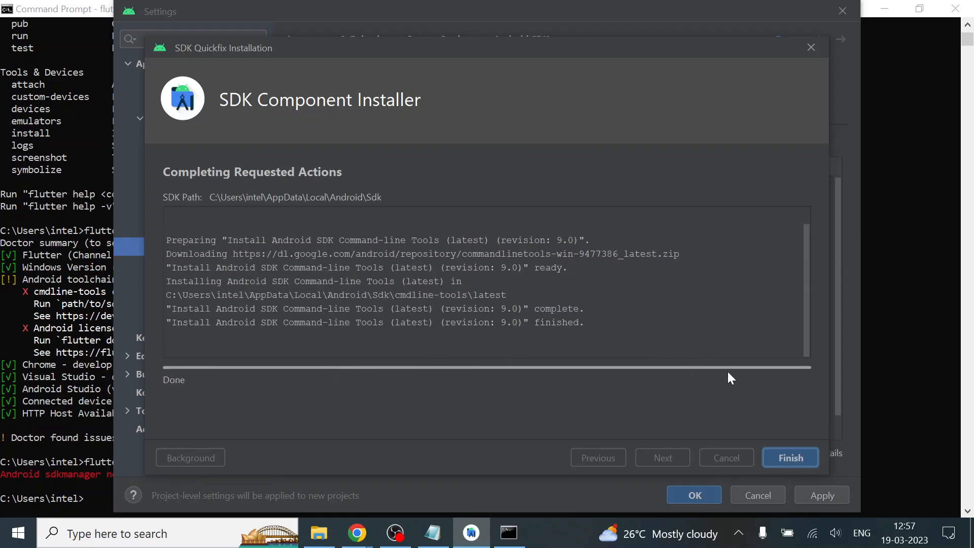
pyautogui.click(794, 451)
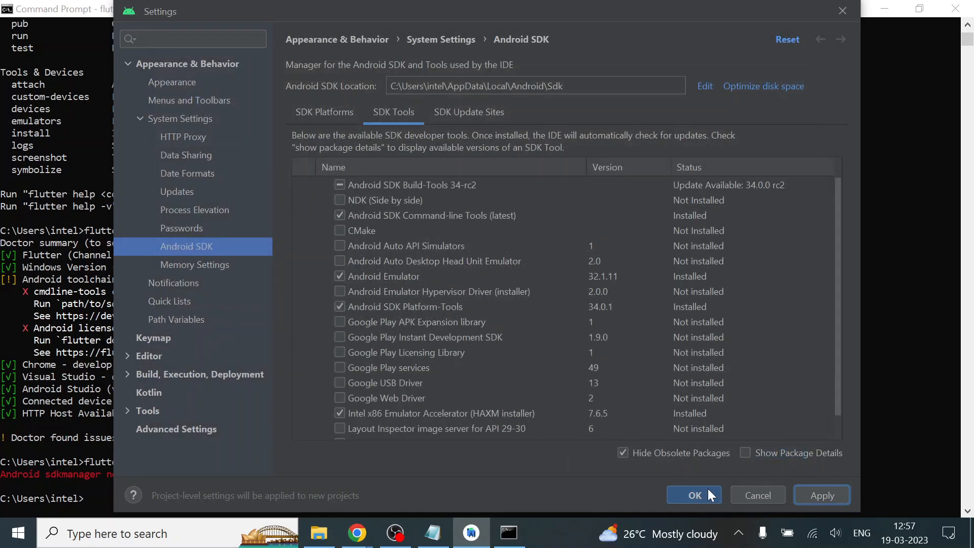
pyautogui.click(815, 497)
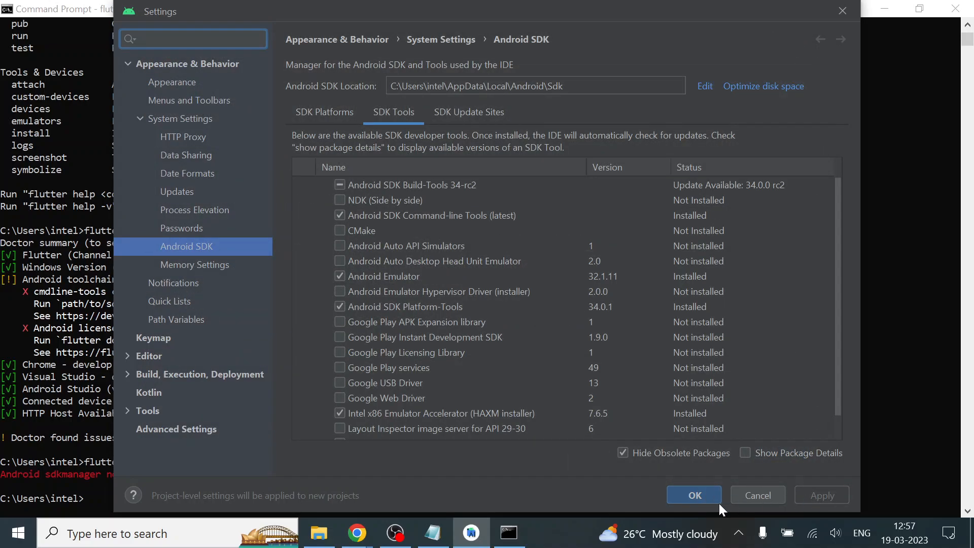
pyautogui.click(693, 495)
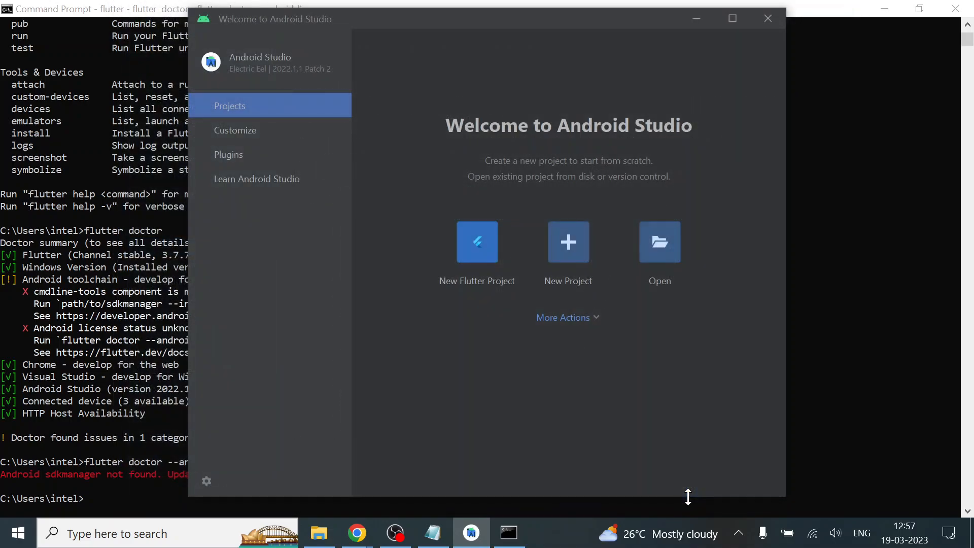
# Switch back to the Command Prompt and run flutter doctor again
pyautogui.click(512, 6)
pyautogui.press('Up')
pyautogui.press('Up')
pyautogui.press('Return')
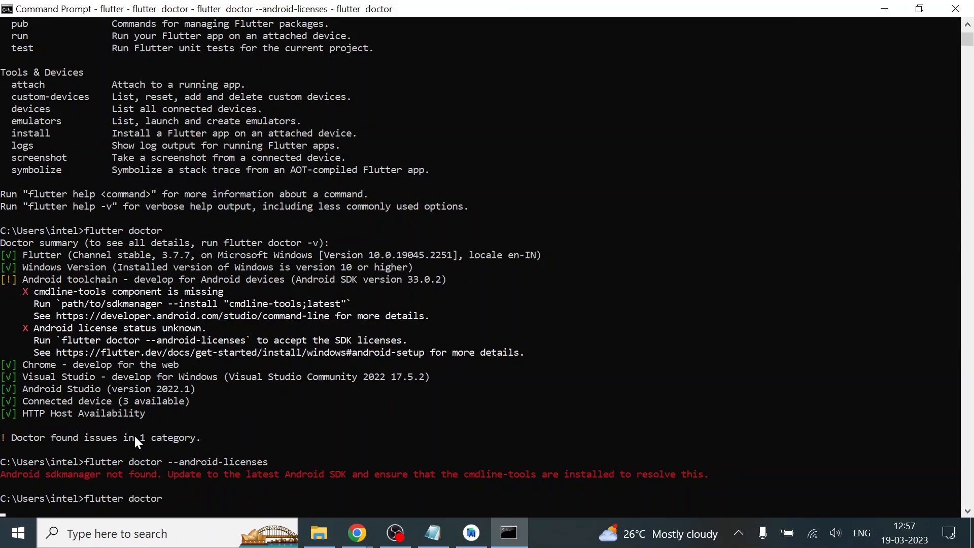
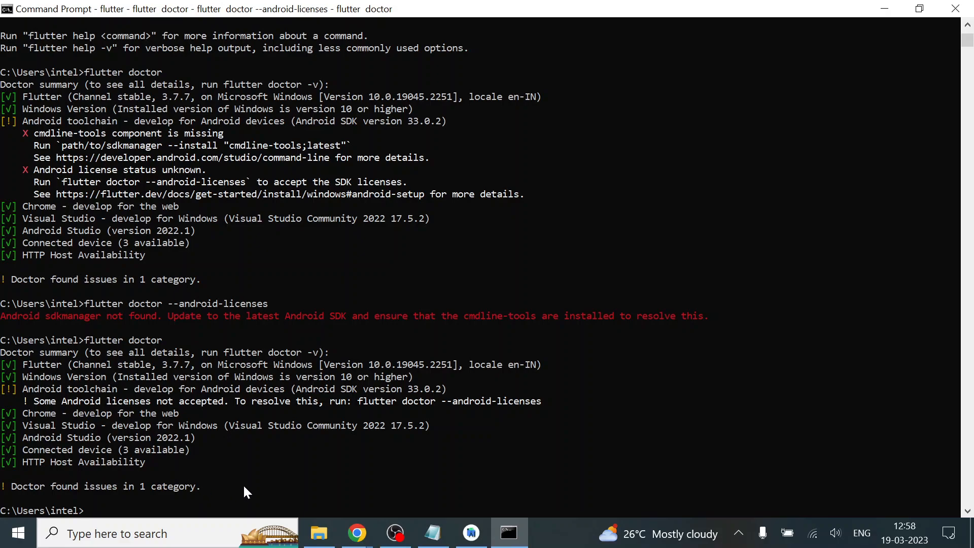
# Run flutter doctor --android-licenses and agree to review the licenses that have not been accepted
pyautogui.press('Up')
pyautogui.press('Up')
pyautogui.press('Return')
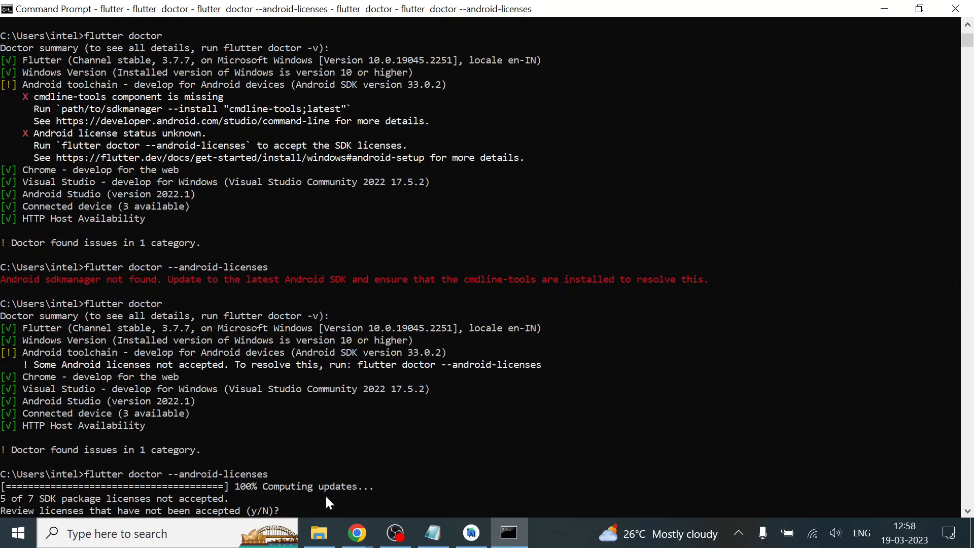
pyautogui.write('y')
pyautogui.press('Return')
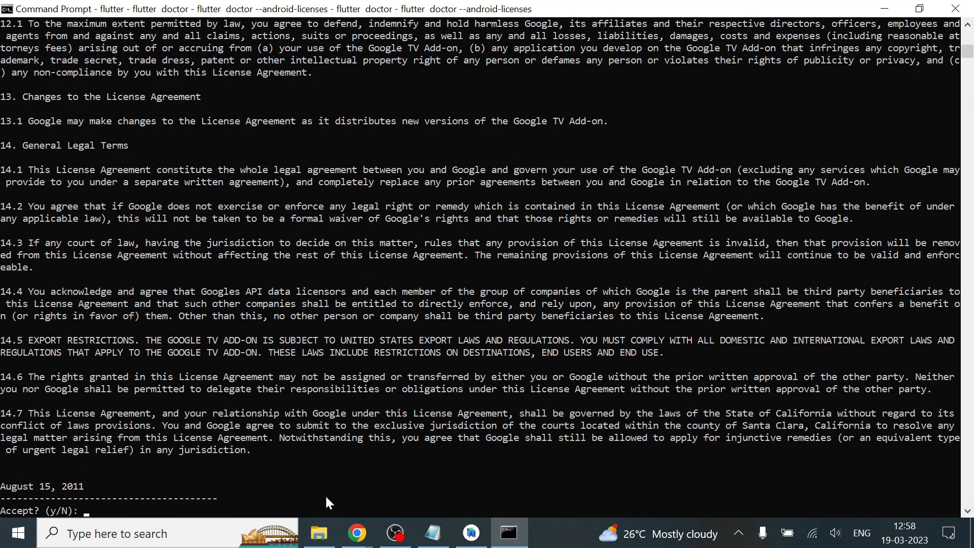
# Accept each of the pending Android SDK package licenses with y
pyautogui.write('y')
pyautogui.press('Return')
pyautogui.write('y')
pyautogui.press('Return')
pyautogui.write('y')
pyautogui.press('Return')
pyautogui.write('y')
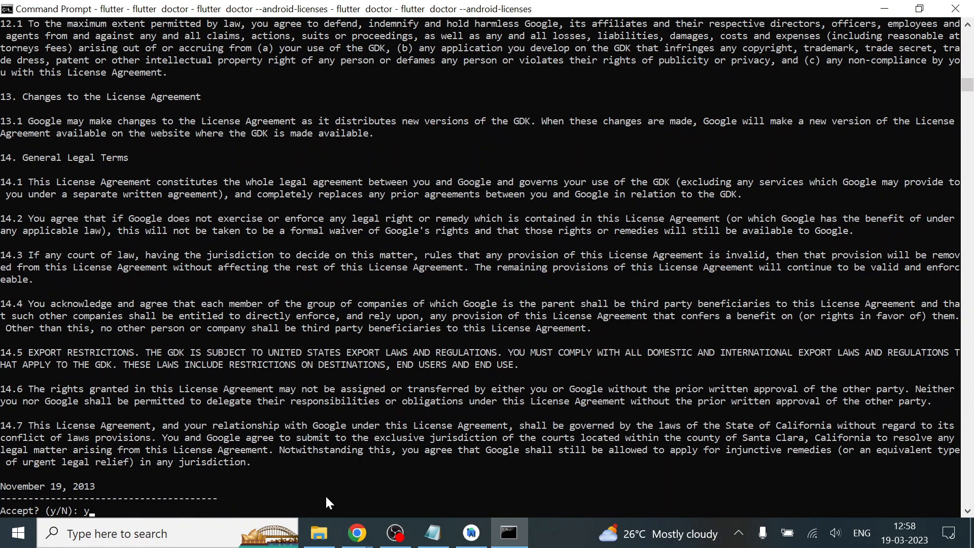
pyautogui.press('Return')
pyautogui.write('y')
pyautogui.press('Return')
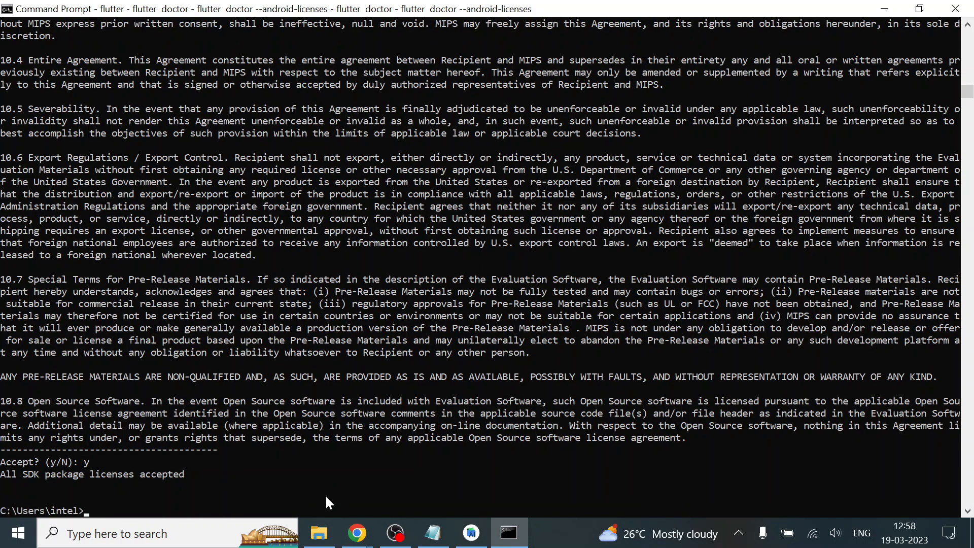
# Run flutter doctor to recheck the Flutter installation
pyautogui.write('flutter doc')
pyautogui.write('tor')
pyautogui.press('Return')
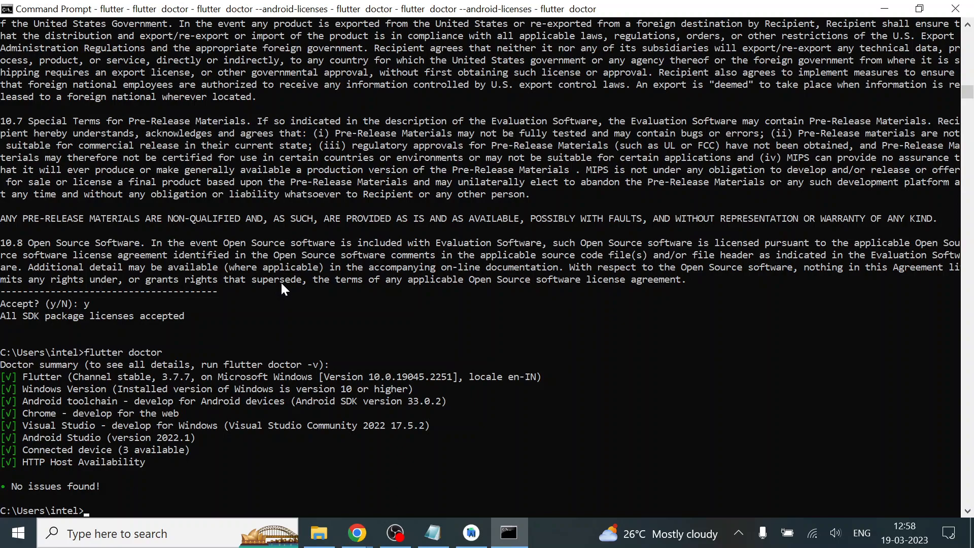
# Switch to Chrome and review the Get the Flutter SDK section of the Windows install page
pyautogui.moveTo(358, 532)
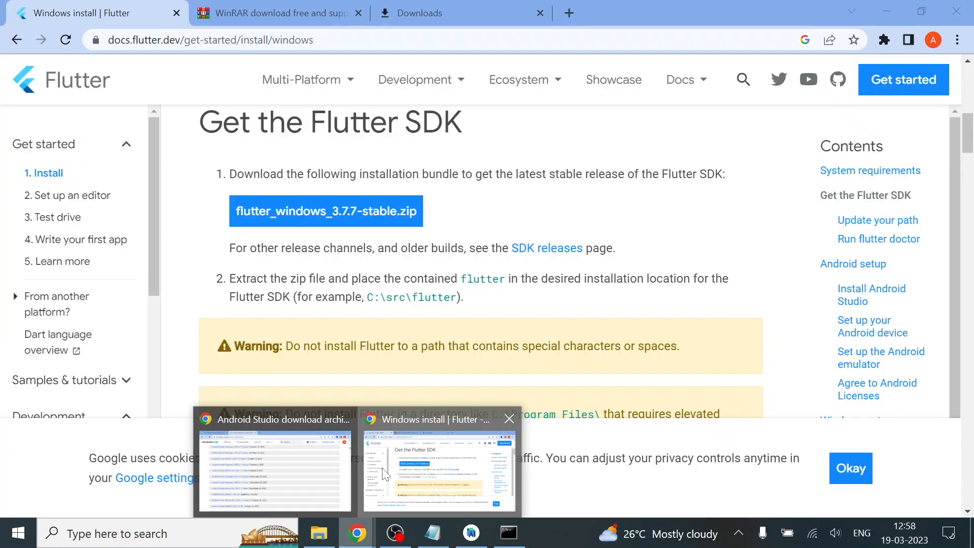
pyautogui.click(385, 475)
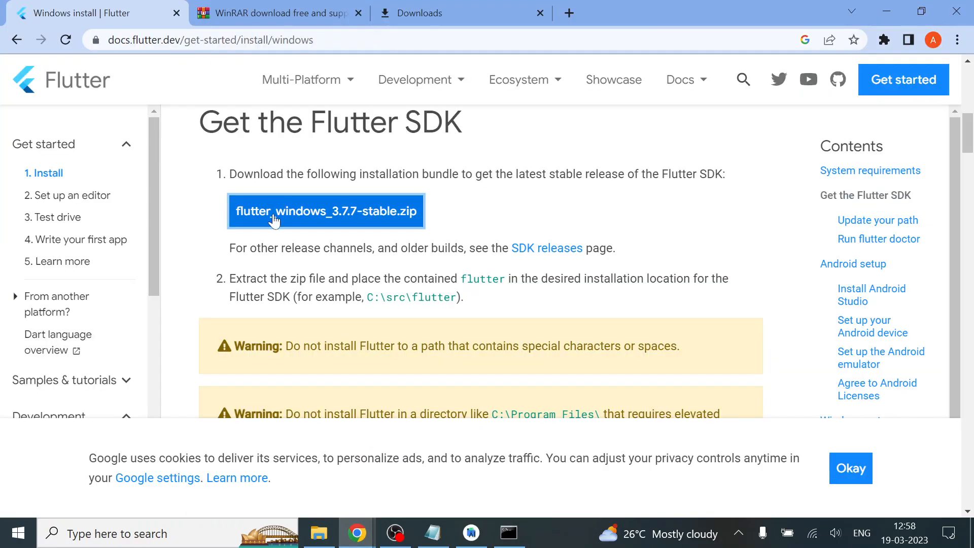
pyautogui.scroll(1, 283, 269)
pyautogui.scroll(-1, 364, 311)
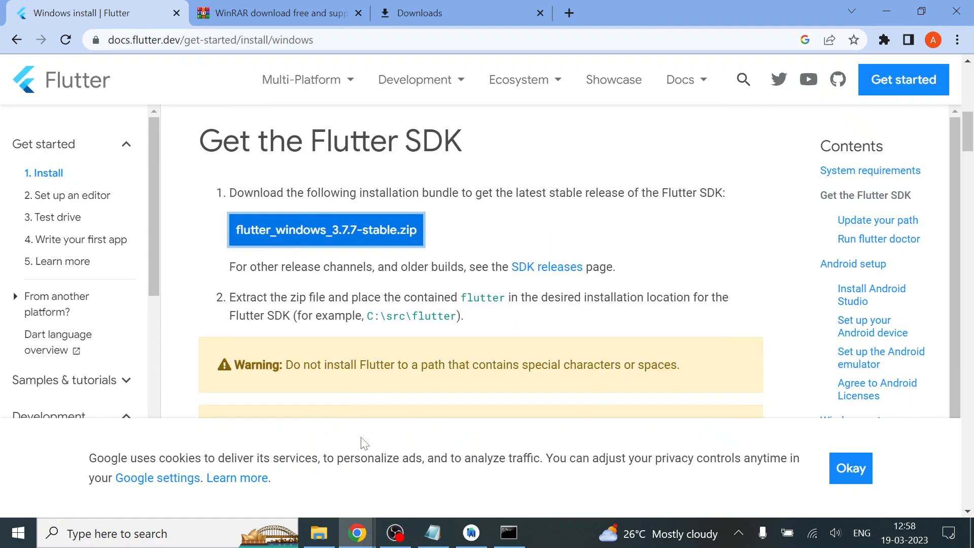
# Show the desktop, open the src folder on Local Disk (C:) to view its flutter folder, and minimize the window
pyautogui.press('super+d')
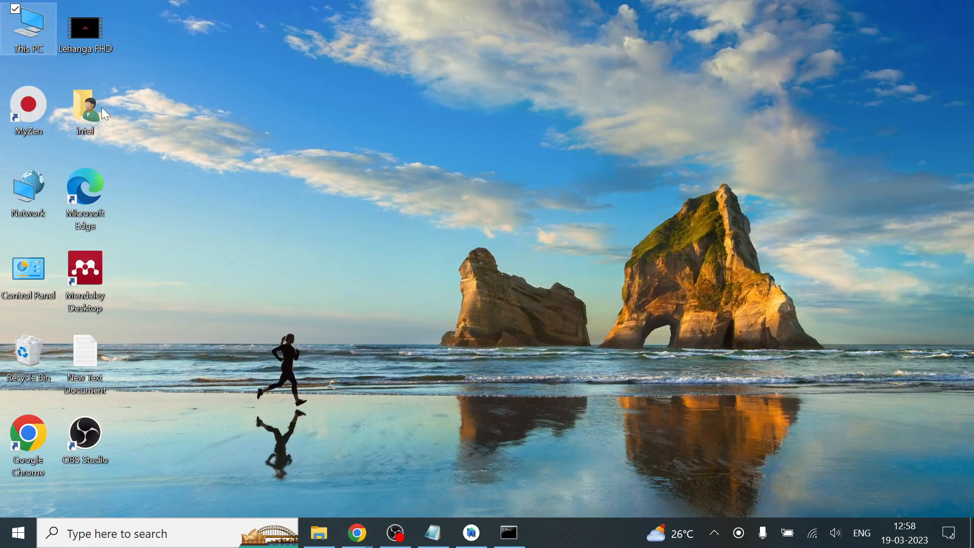
pyautogui.doubleClick(24, 40)
pyautogui.doubleClick(249, 209)
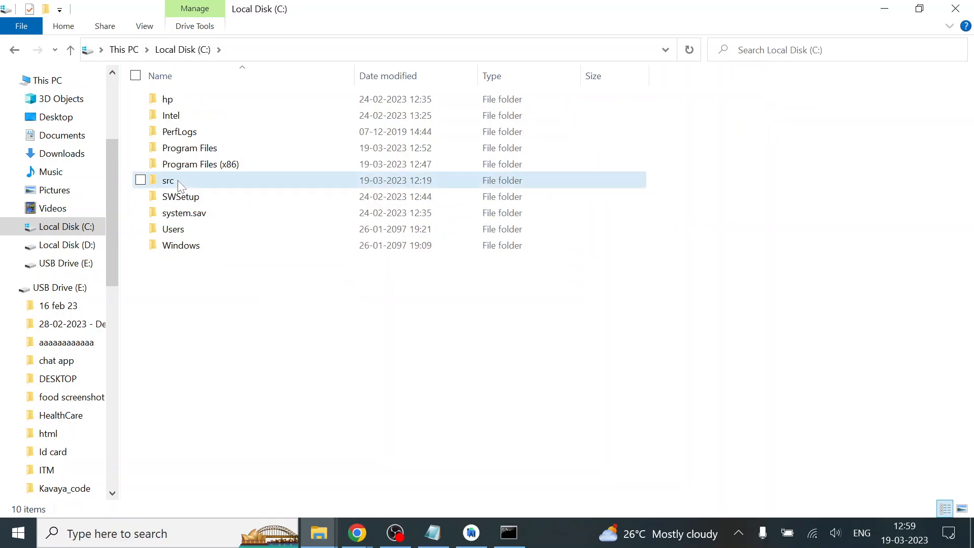
pyautogui.doubleClick(177, 180)
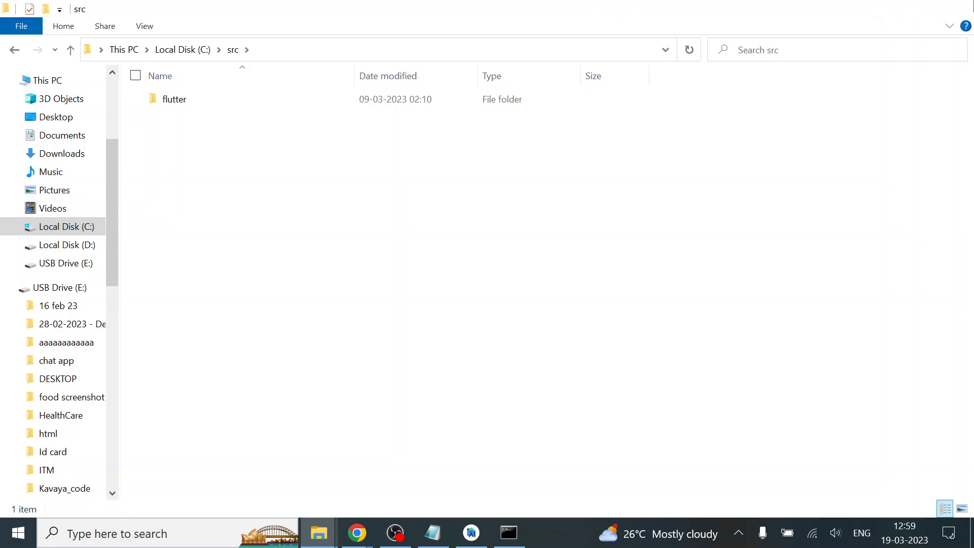
pyautogui.click(884, 8)
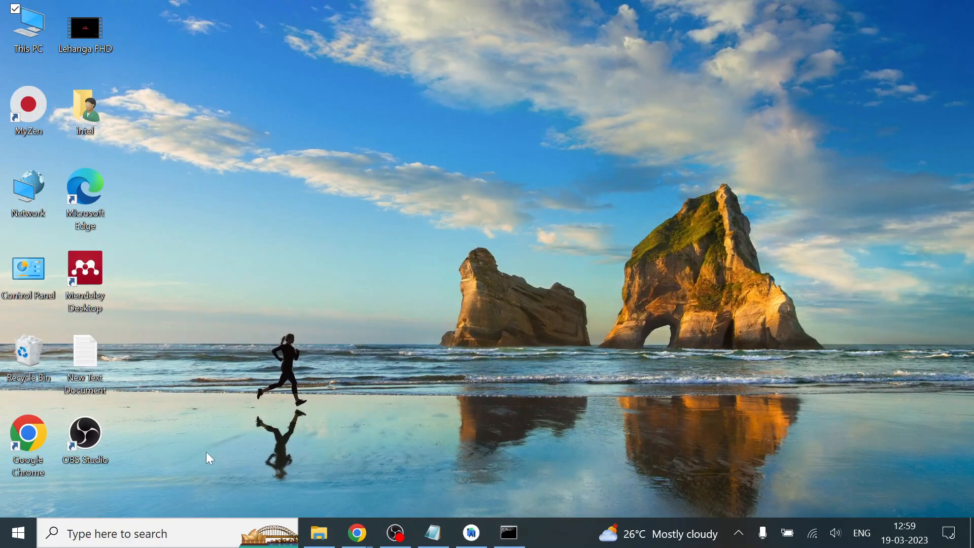
pyautogui.click(509, 533)
pyautogui.click(519, 540)
# Switch to File Explorer and open the folder C:\src\flutter\bin
pyautogui.click(319, 533)
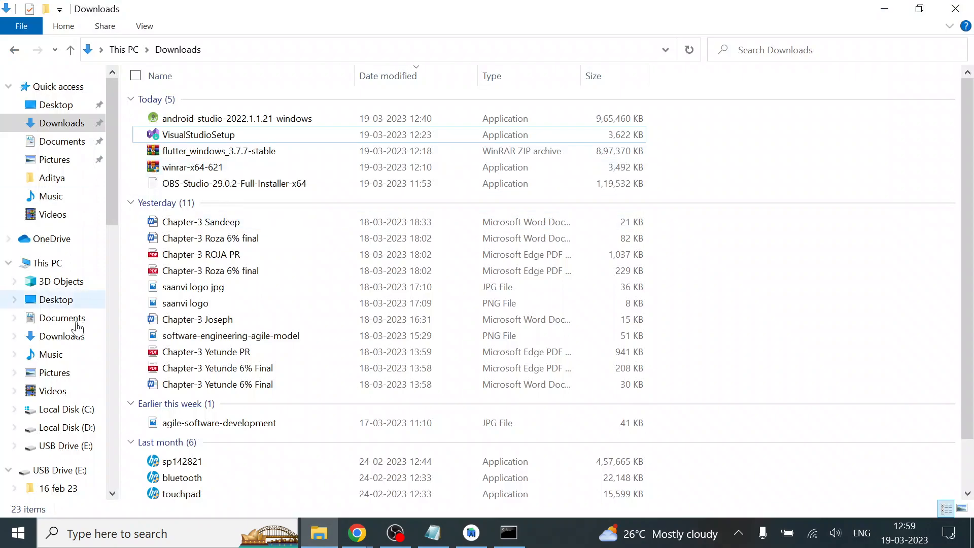
pyautogui.click(74, 414)
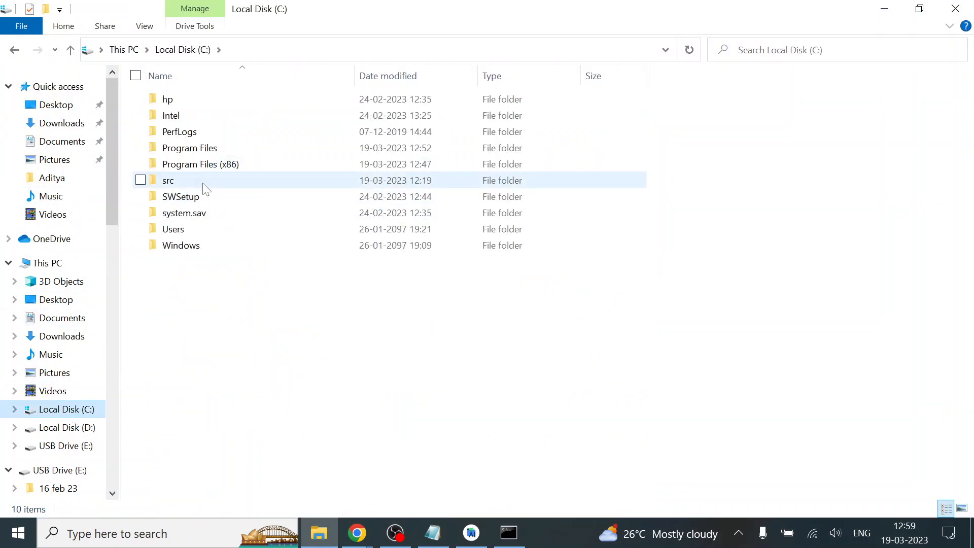
pyautogui.doubleClick(202, 182)
pyautogui.doubleClick(193, 101)
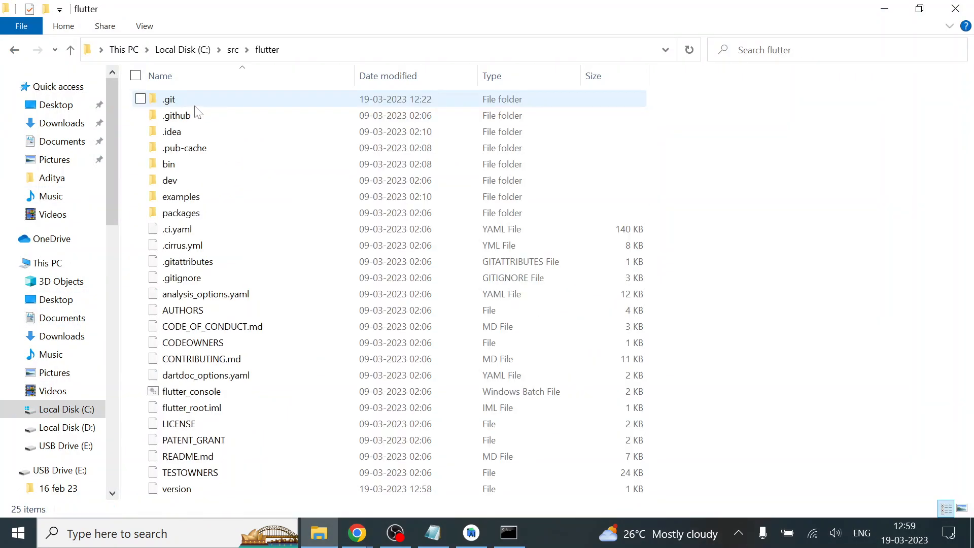
pyautogui.doubleClick(187, 163)
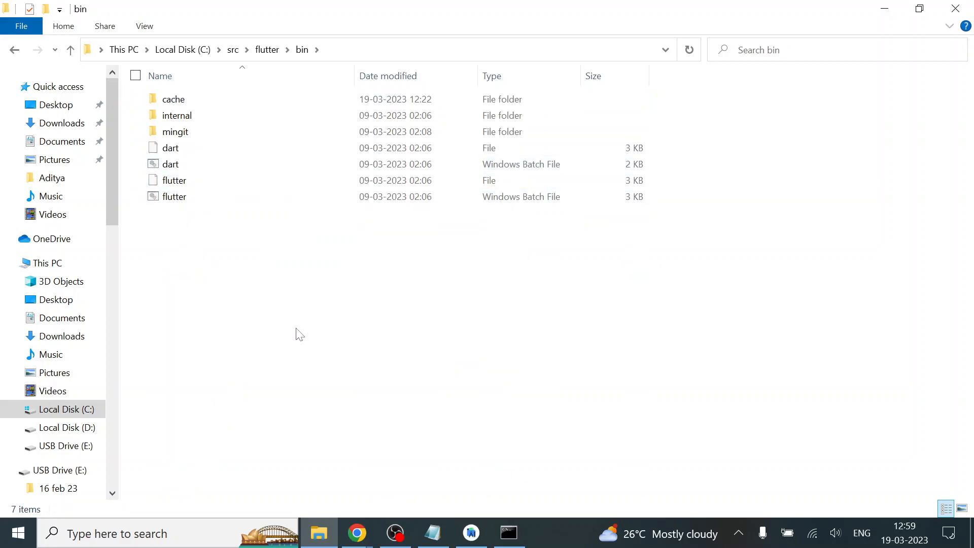
# Search Windows for env and open the Environment Variables dialog from System Properties
pyautogui.press('super')
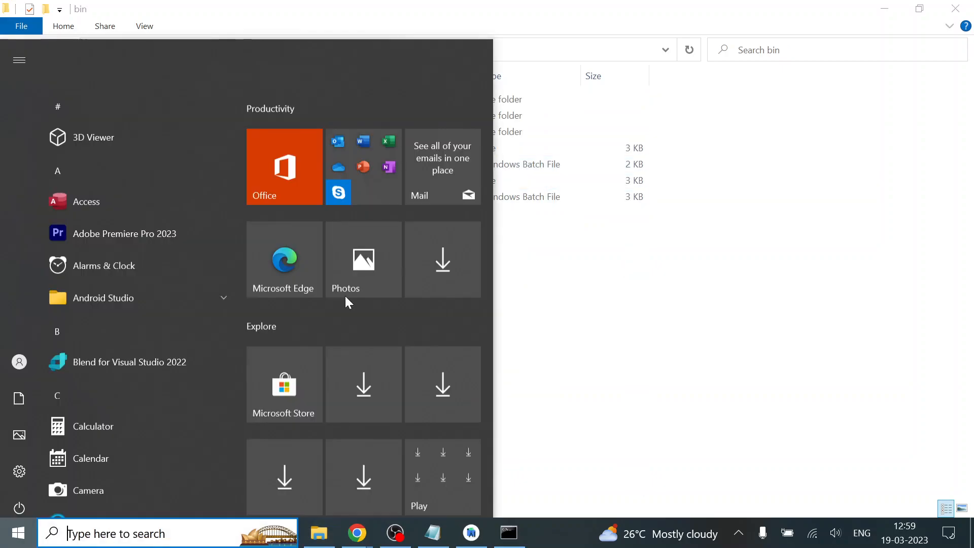
pyautogui.write('envti')
pyautogui.press('BackSpace')
pyautogui.press('BackSpace')
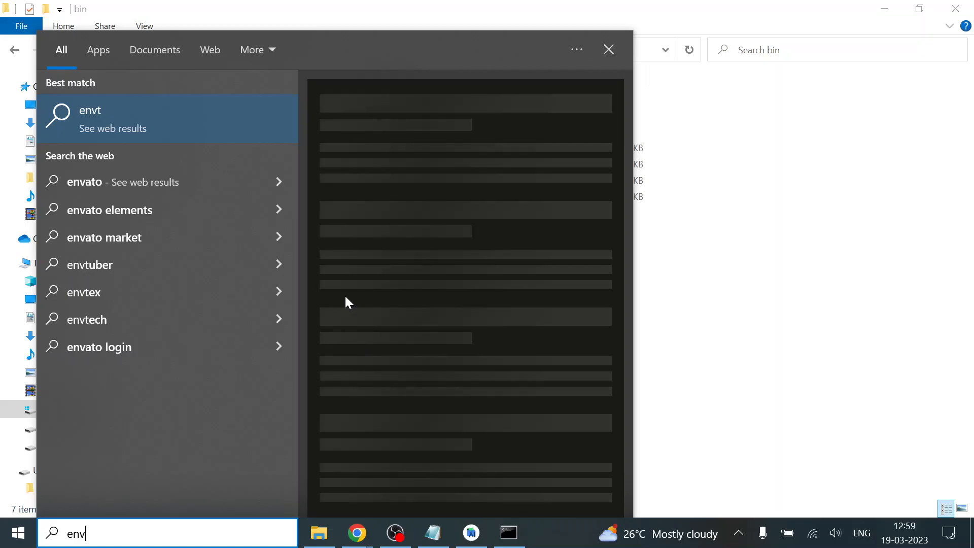
pyautogui.press('Return')
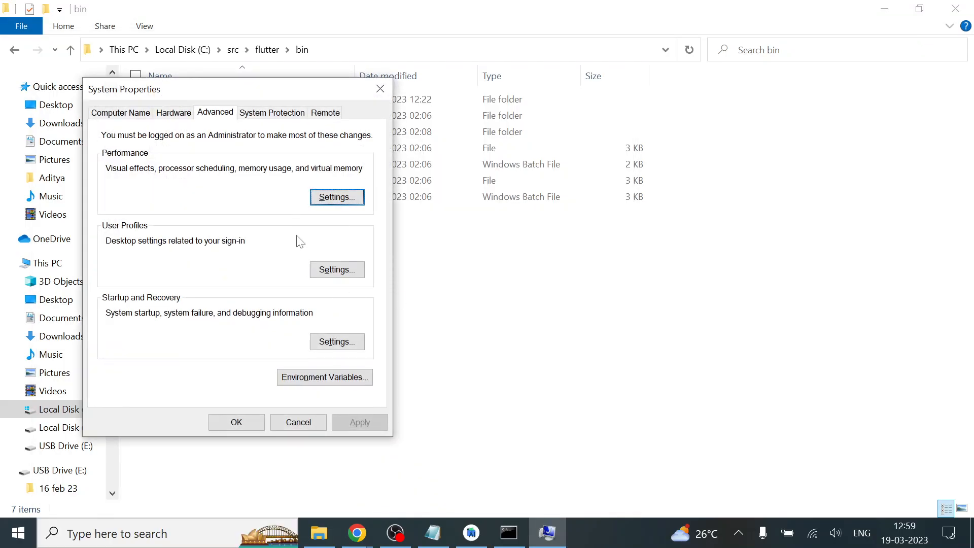
pyautogui.click(338, 381)
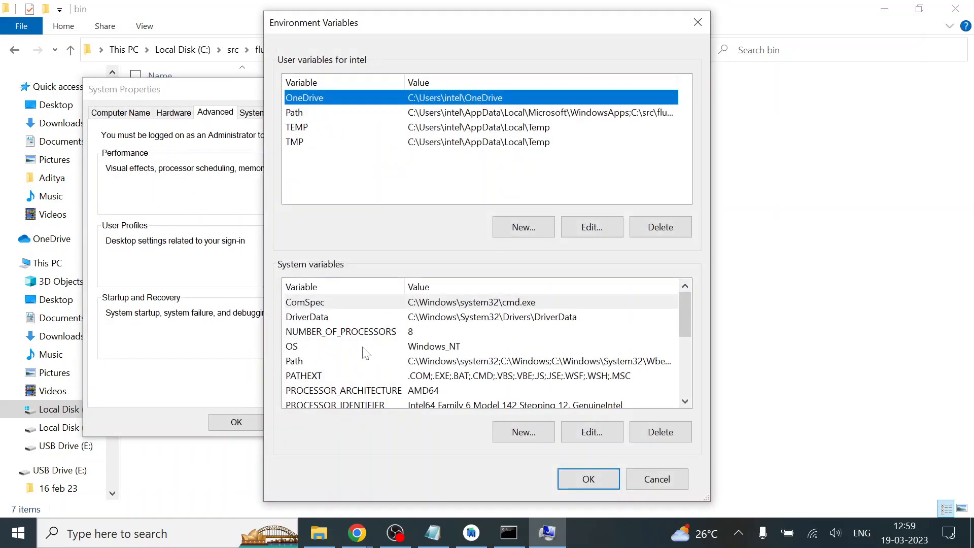
# Check the user Path variable for the C:\src\flutter\bin entry, and close the dialogs and the File Explorer window without changes
pyautogui.click(318, 113)
pyautogui.click(588, 228)
pyautogui.click(386, 147)
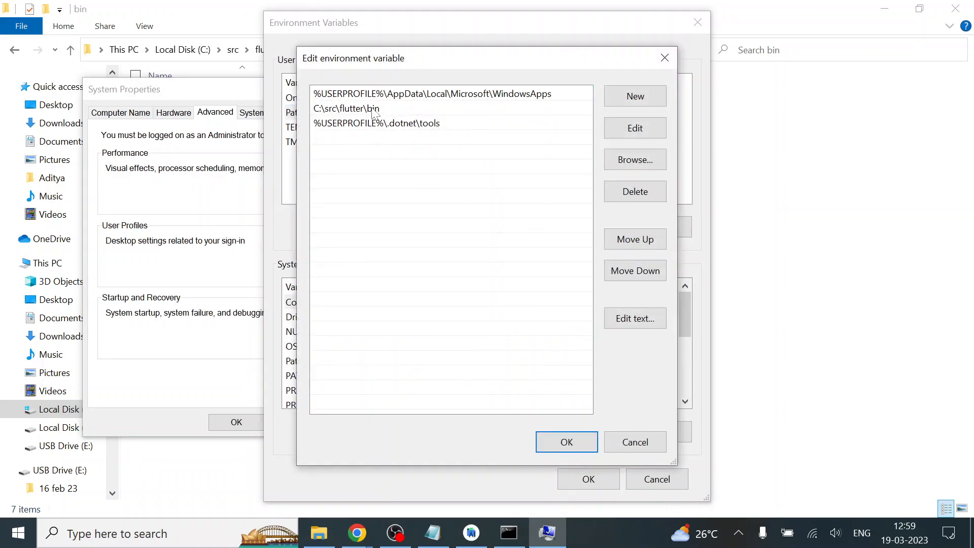
pyautogui.click(666, 59)
pyautogui.click(708, 19)
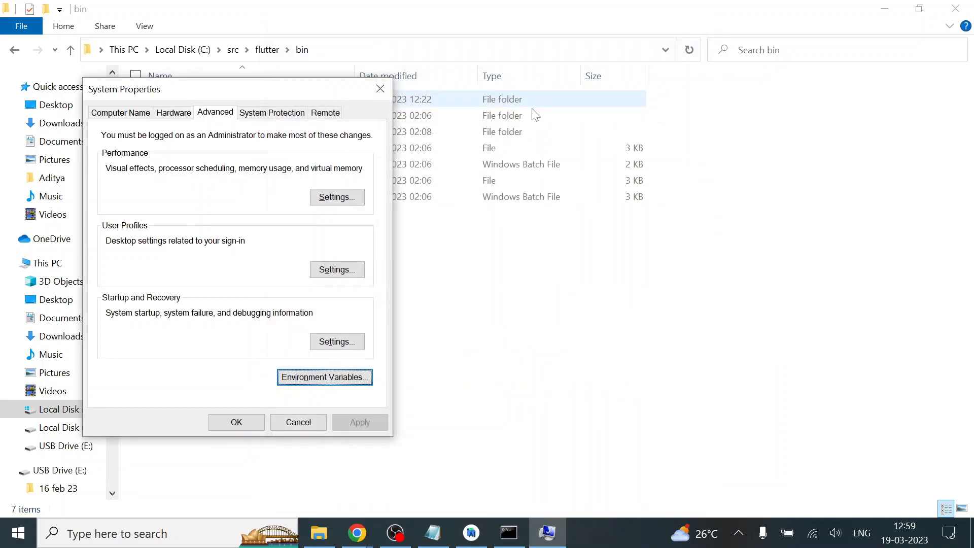
pyautogui.click(381, 88)
pyautogui.click(319, 532)
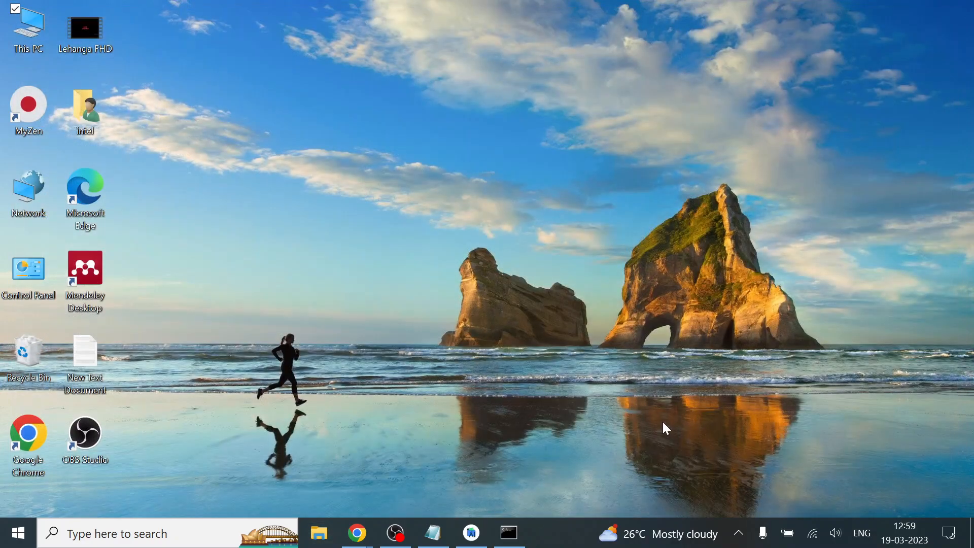
# Switch to the Command Prompt and review its output from the initial flutter command through to the latest flutter doctor summary
pyautogui.click(509, 533)
pyautogui.scroll(20, 393, 361)
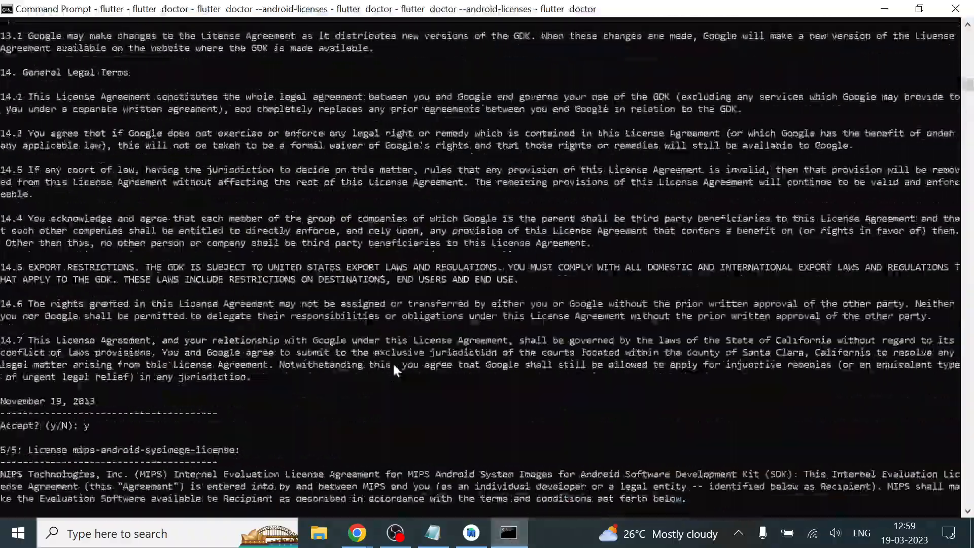
pyautogui.scroll(20, 397, 370)
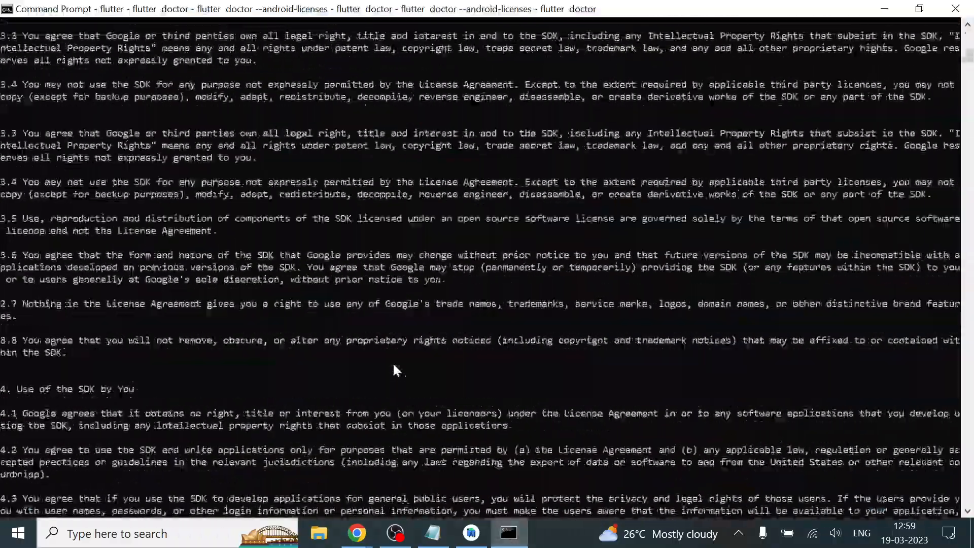
pyautogui.scroll(8, 396, 370)
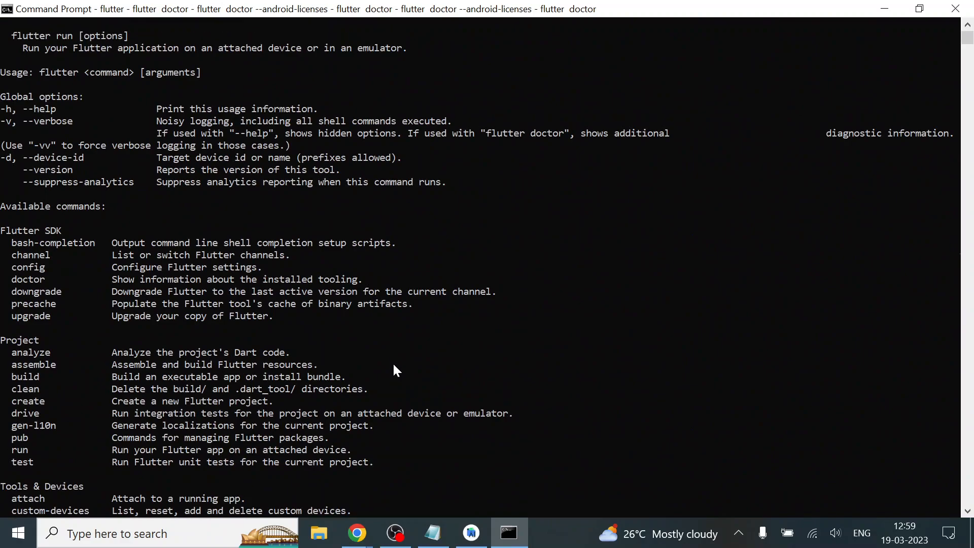
pyautogui.scroll(-8, 249, 330)
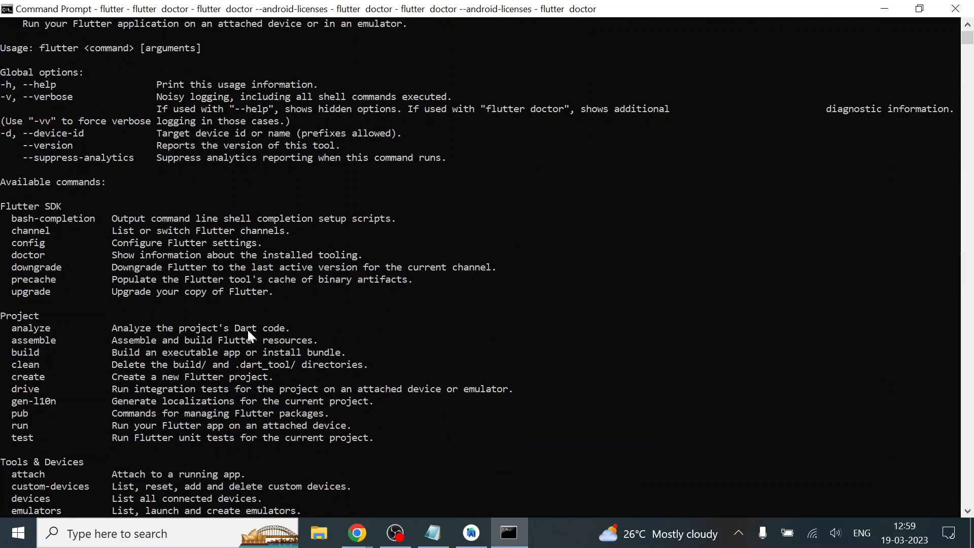
pyautogui.scroll(8, 247, 328)
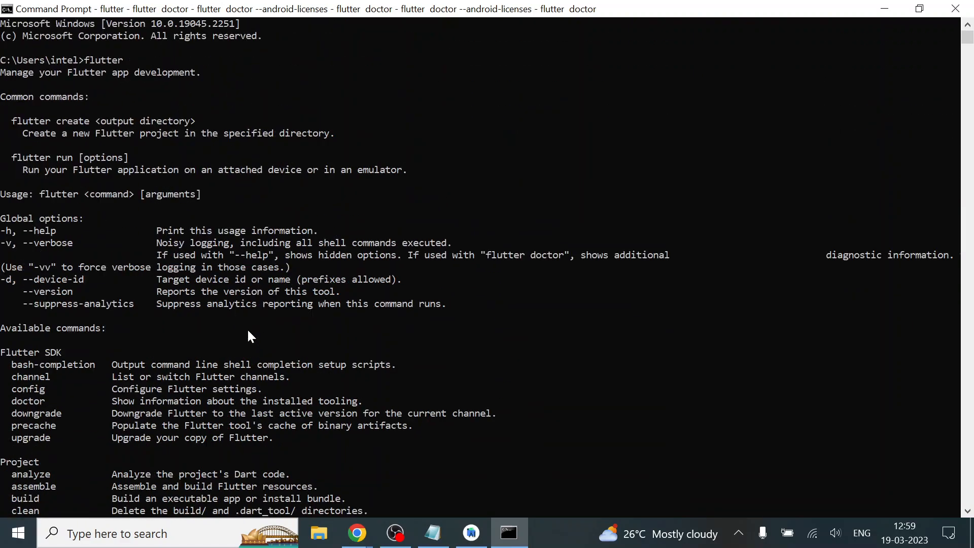
pyautogui.moveTo(103, 59); pyautogui.dragTo(108, 57)
pyautogui.click(118, 95)
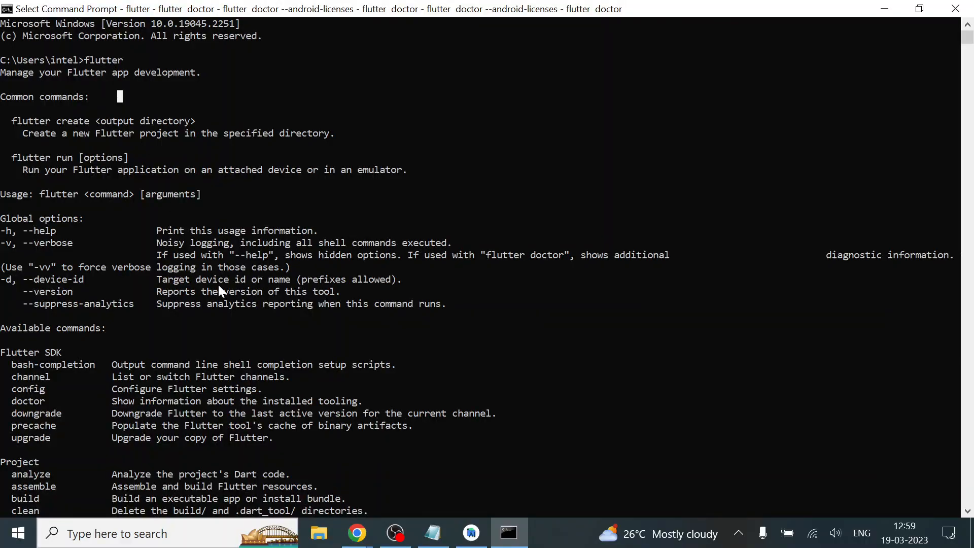
pyautogui.scroll(-20, 218, 286)
pyautogui.scroll(-20, 219, 287)
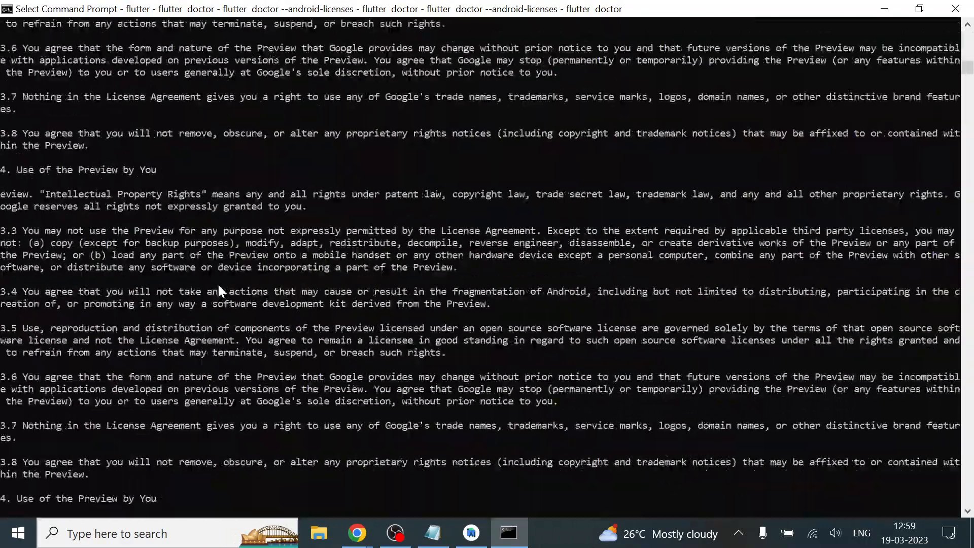
pyautogui.scroll(-20, 218, 283)
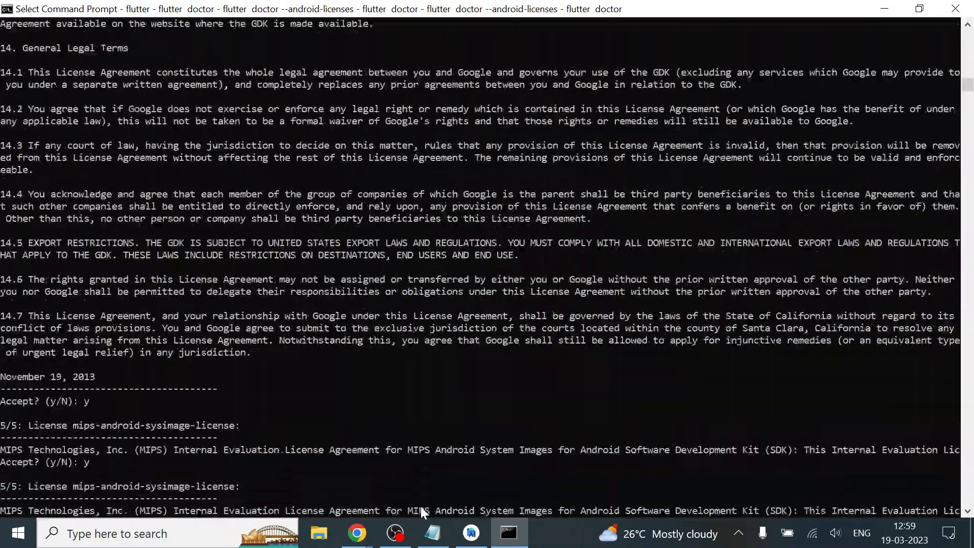
pyautogui.scroll(-20, 421, 506)
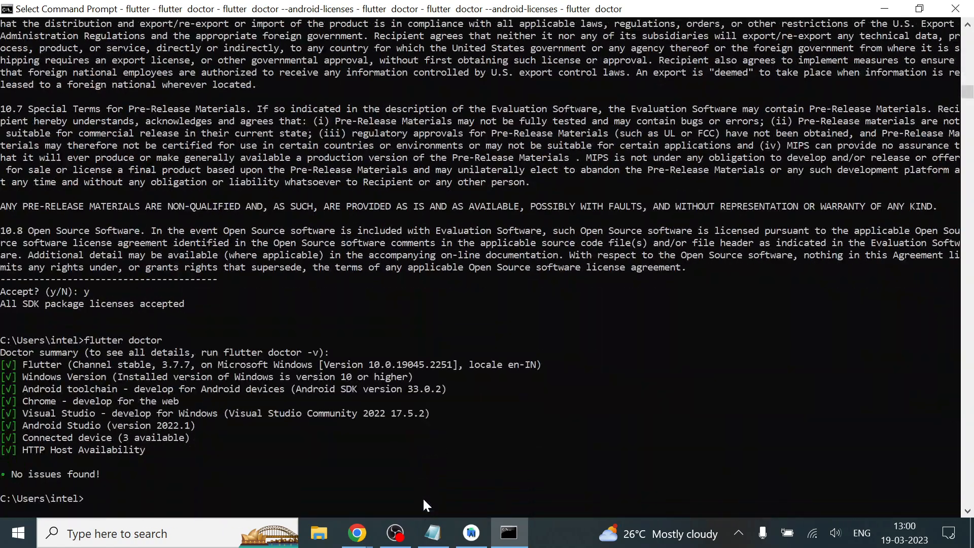
pyautogui.scroll(-2, 226, 445)
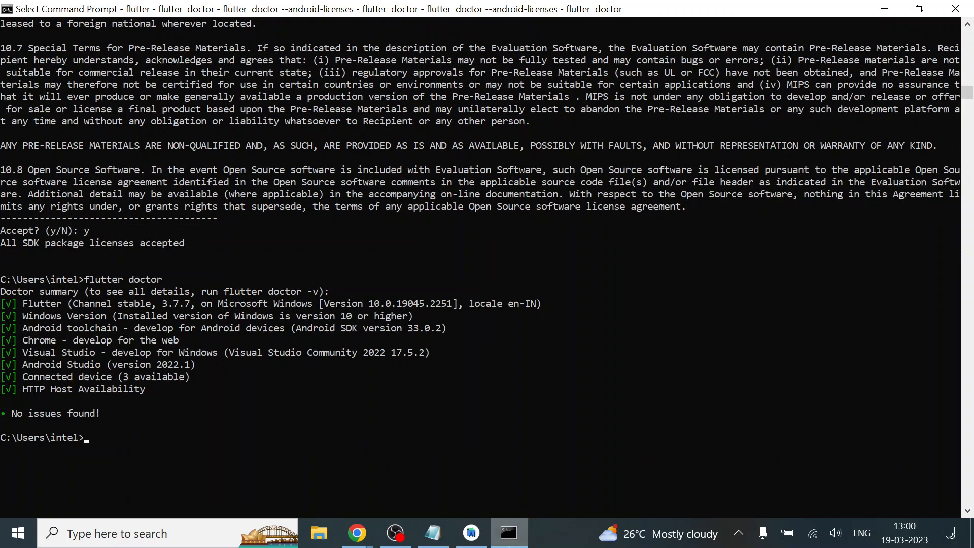
# Switch to Android Studio and start a new standard project named tutorial
pyautogui.click(509, 532)
pyautogui.click(472, 533)
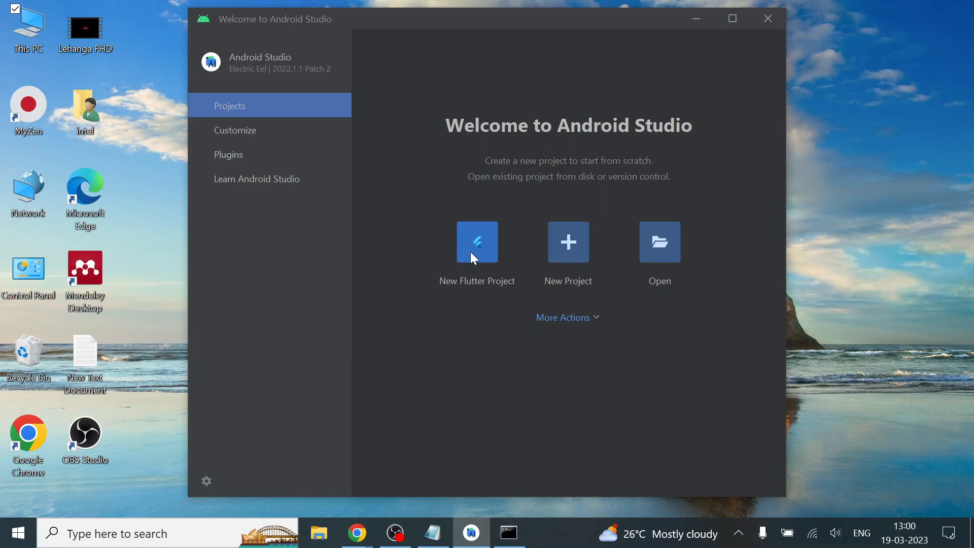
pyautogui.click(568, 242)
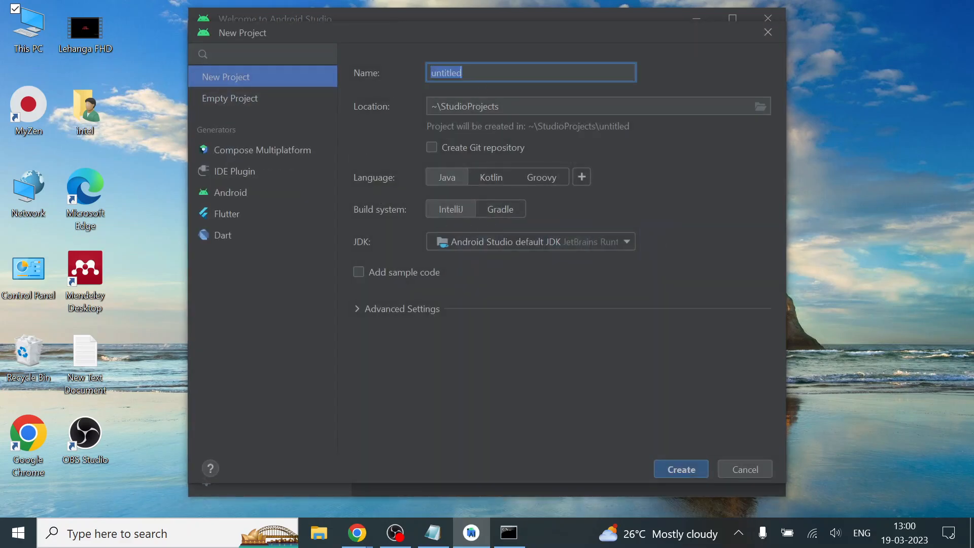
pyautogui.press('BackSpace')
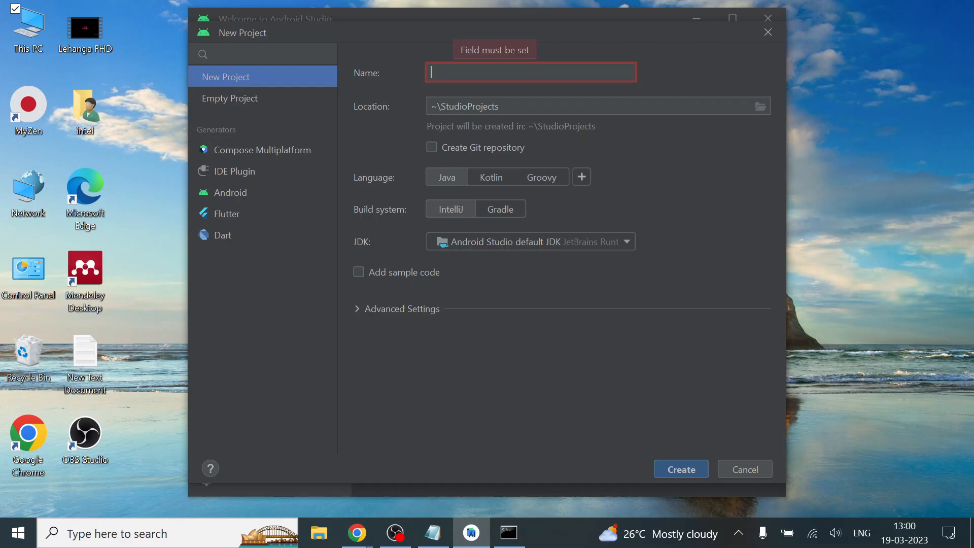
pyautogui.write('tut')
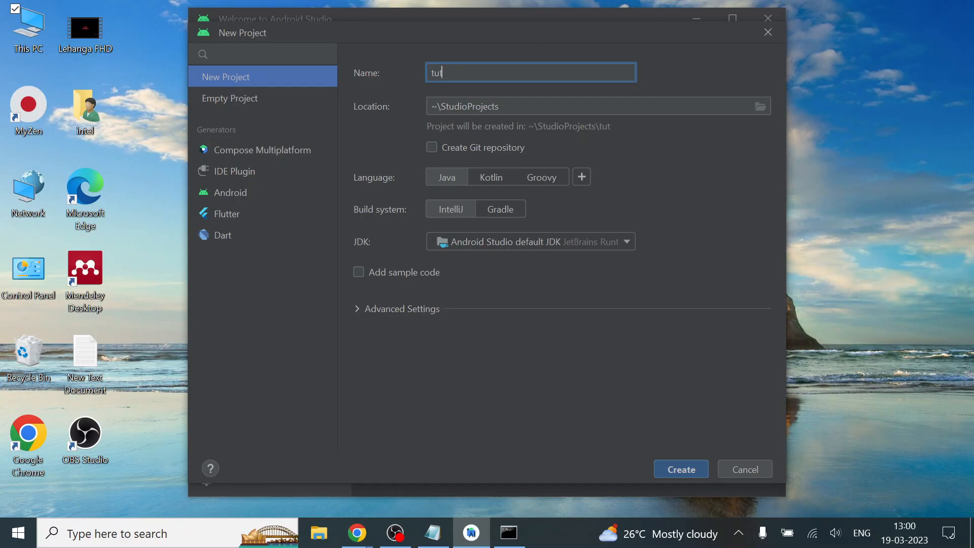
pyautogui.write('orial')
# Set the new project's location to the user's Desktop folder and create the Java project
pyautogui.click(765, 116)
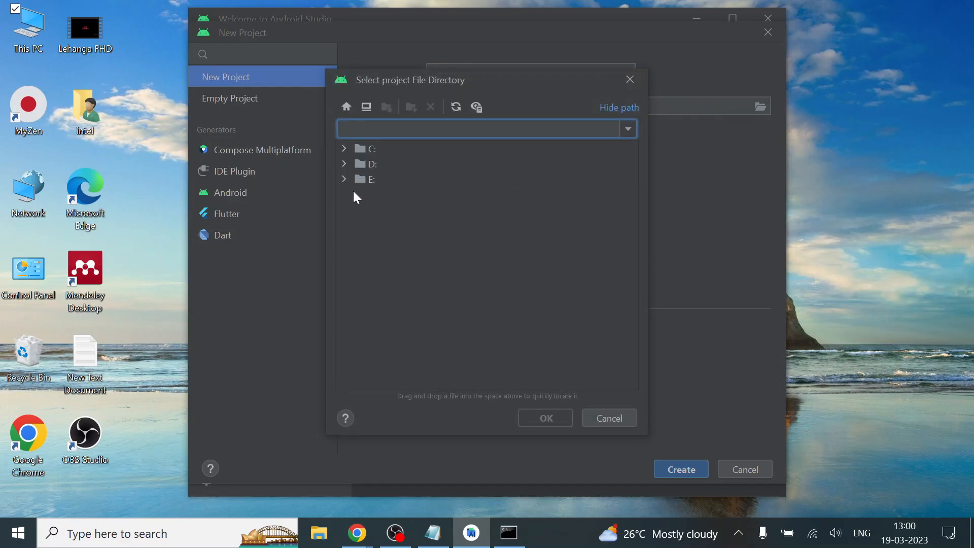
pyautogui.click(346, 150)
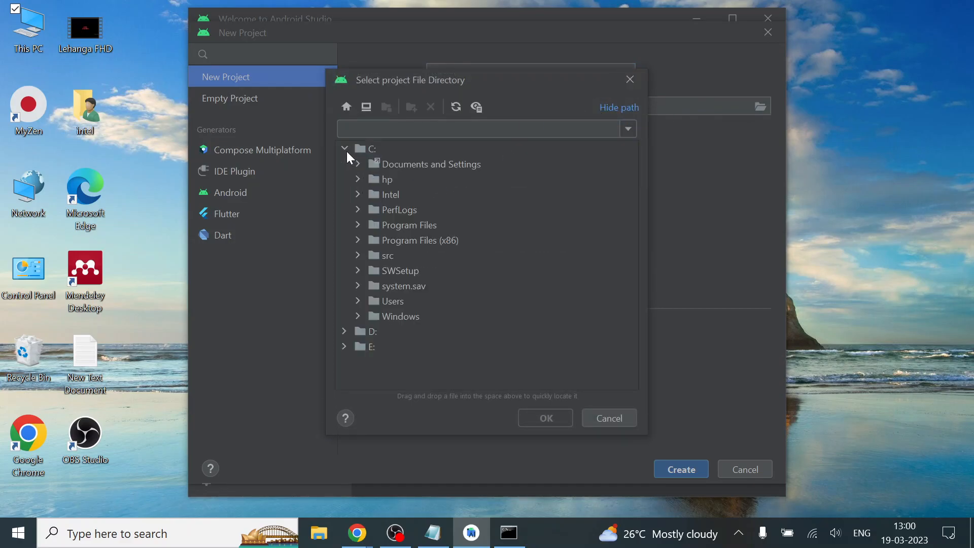
pyautogui.click(414, 122)
pyautogui.write('des')
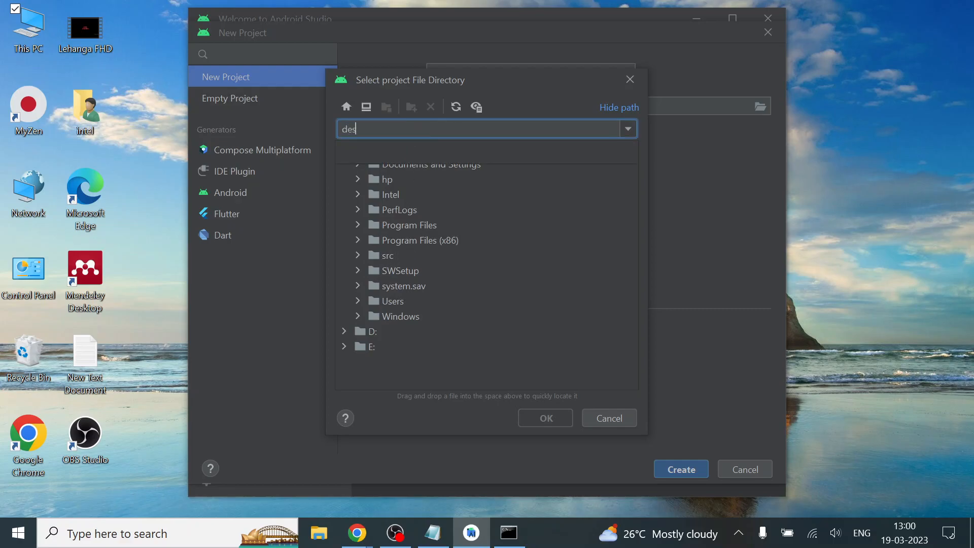
pyautogui.write('ktop')
pyautogui.press('Return')
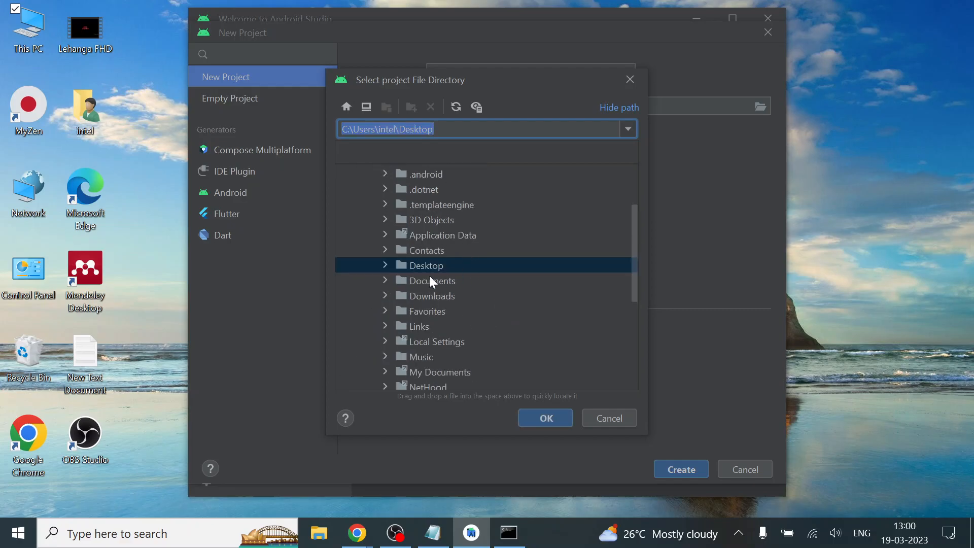
pyautogui.click(549, 421)
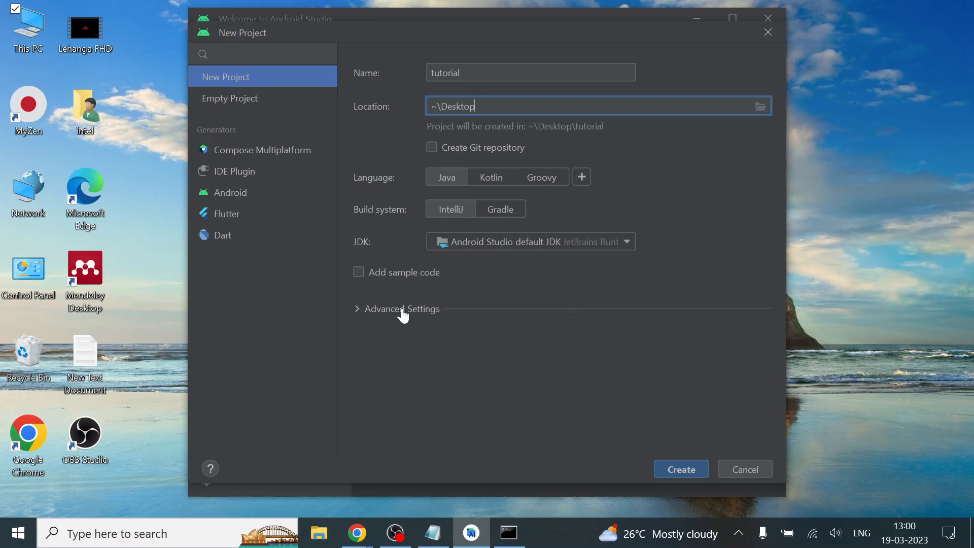
pyautogui.click(676, 459)
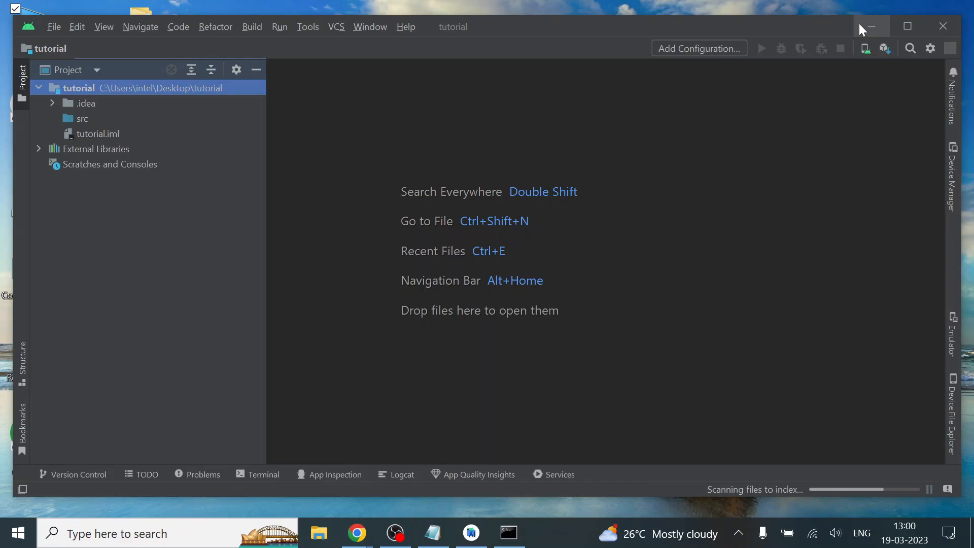
# Return to the tutorial project window and expand the .idea folder to examine its files
pyautogui.click(859, 23)
pyautogui.click(468, 530)
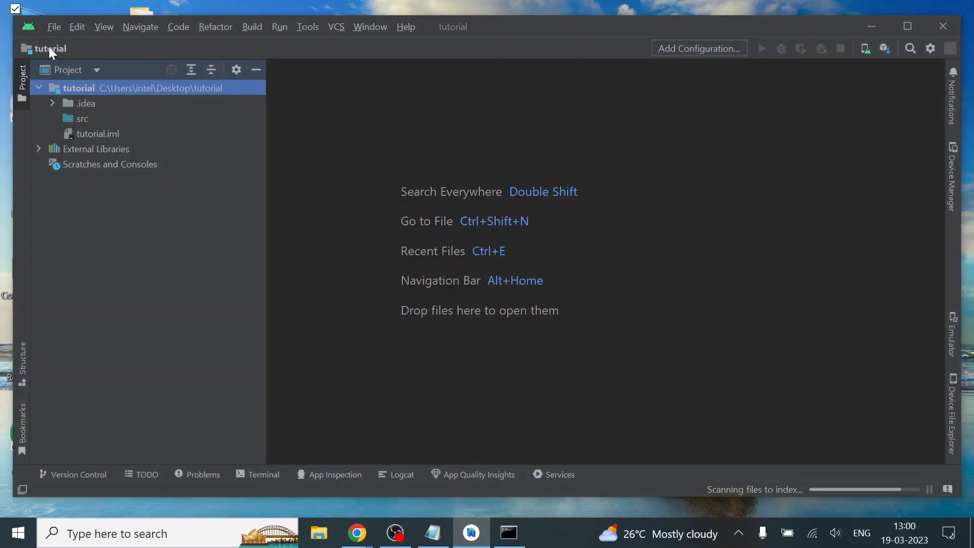
pyautogui.click(49, 29)
pyautogui.press('Escape')
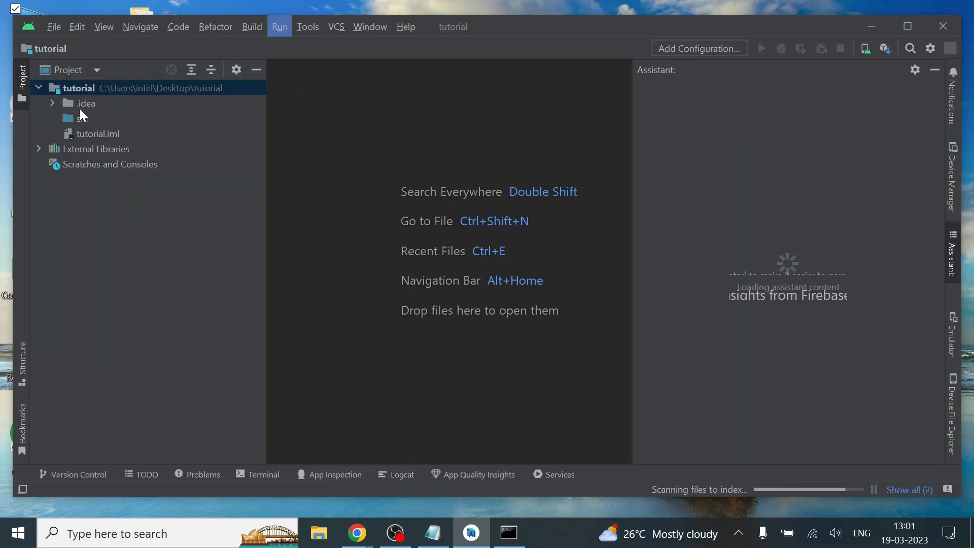
pyautogui.click(53, 102)
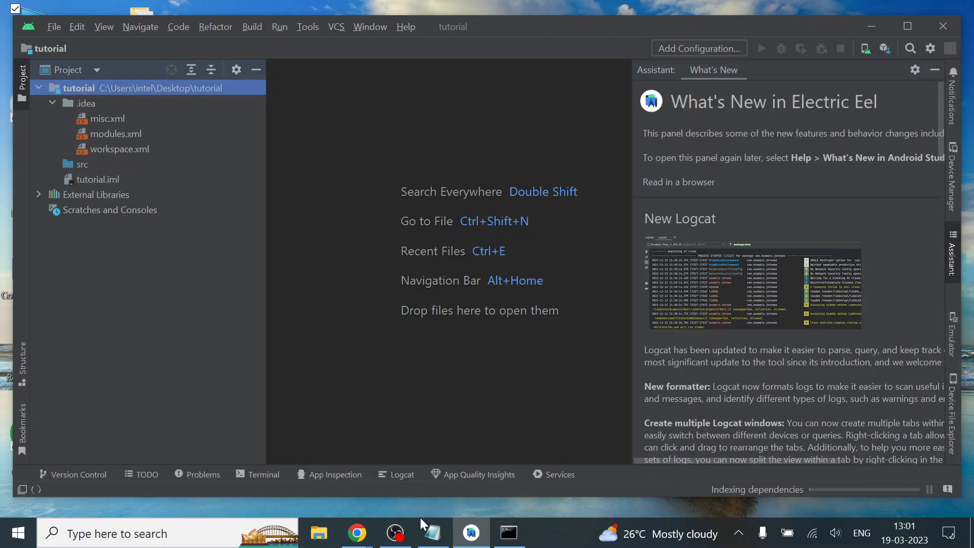
pyautogui.click(395, 533)
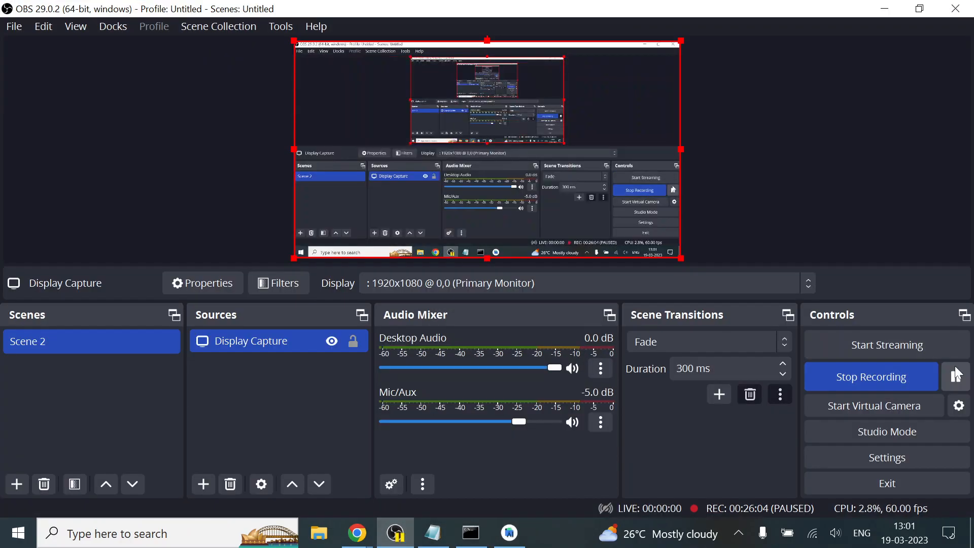
pyautogui.click(898, 5)
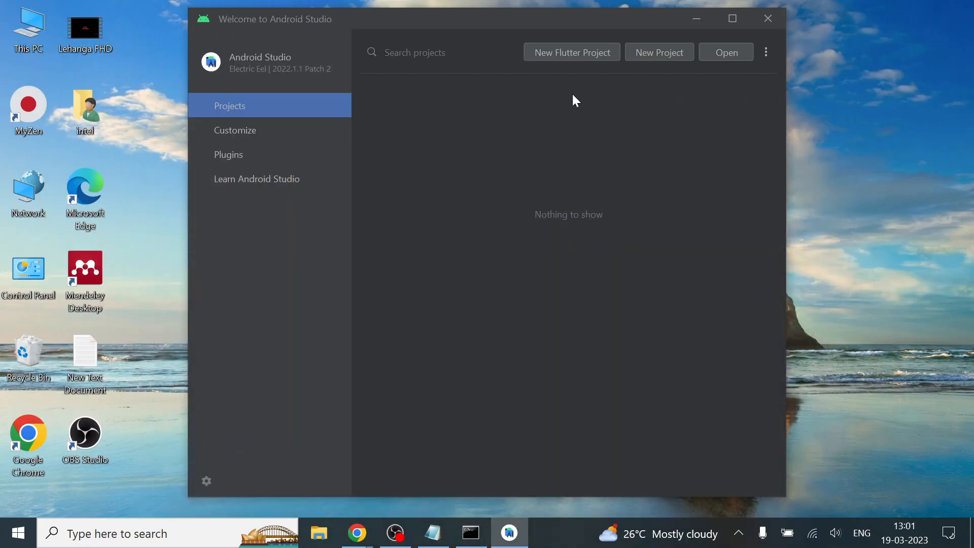
# Start a new Flutter project with the Flutter SDK path set to C:\src\flutter, and continue to the project settings
pyautogui.click(560, 54)
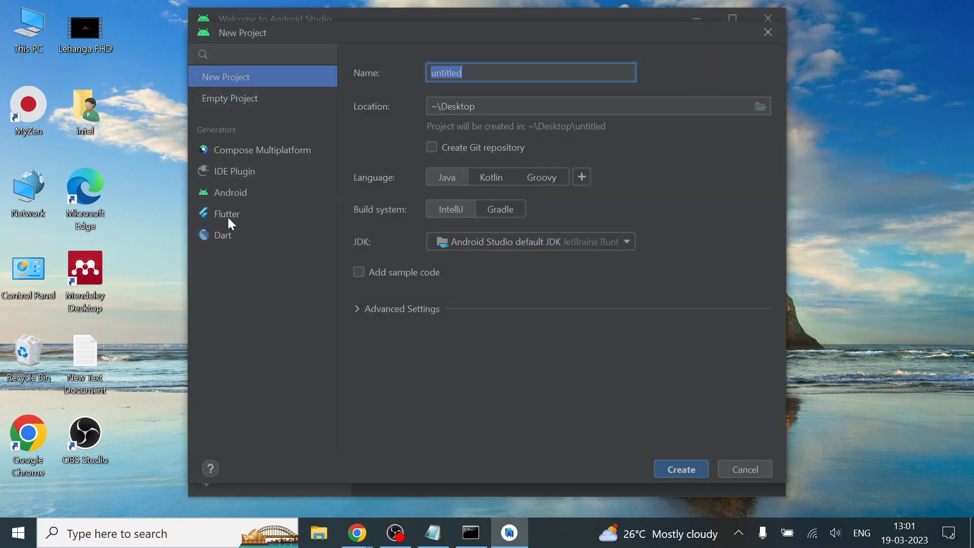
pyautogui.click(232, 215)
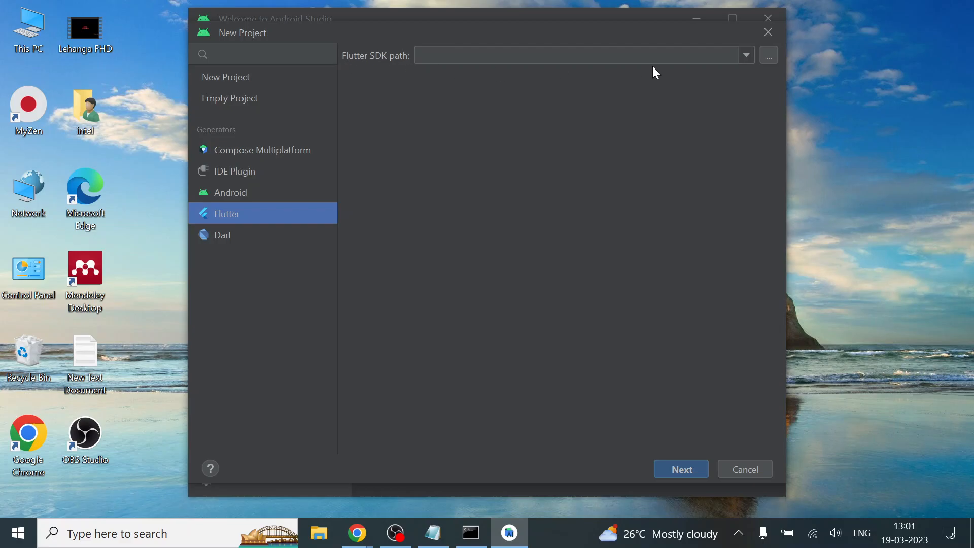
pyautogui.click(775, 57)
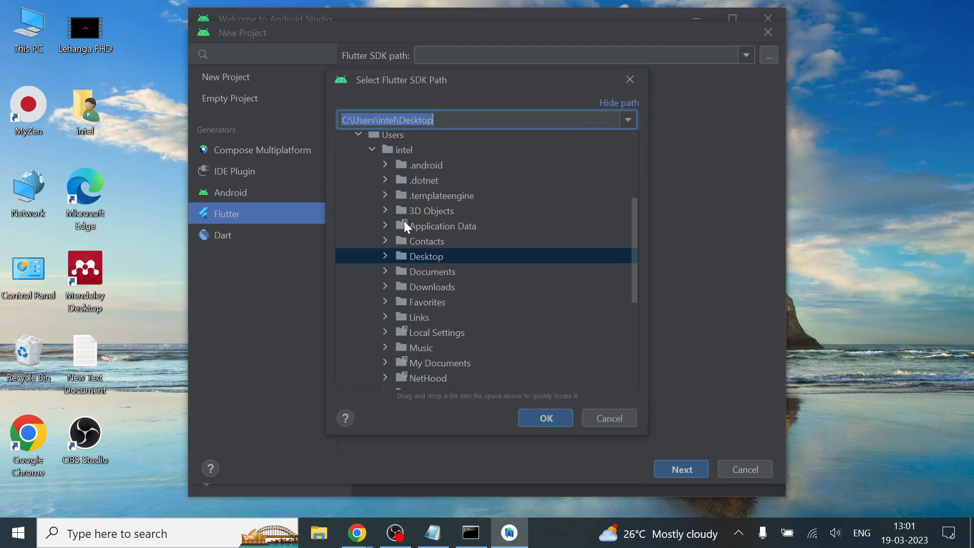
pyautogui.scroll(2, 401, 284)
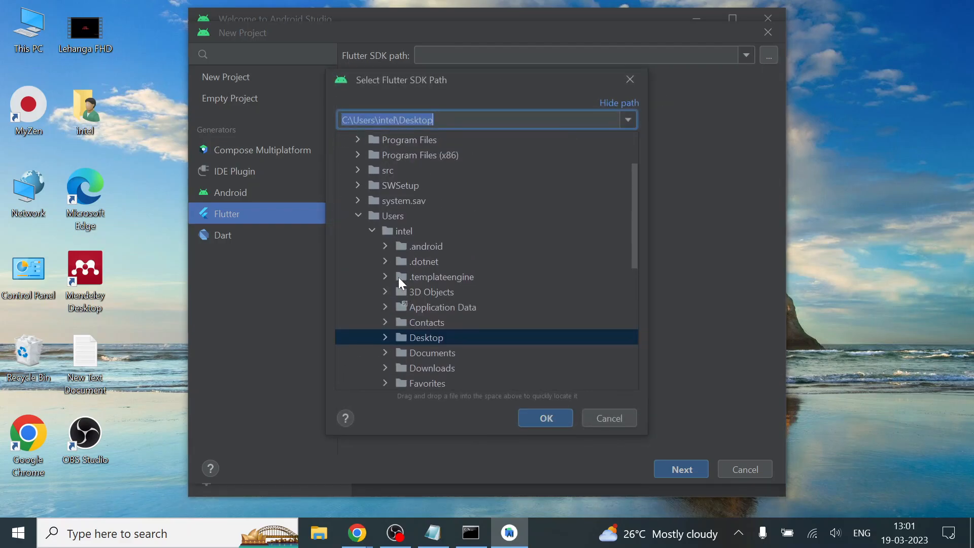
pyautogui.click(357, 215)
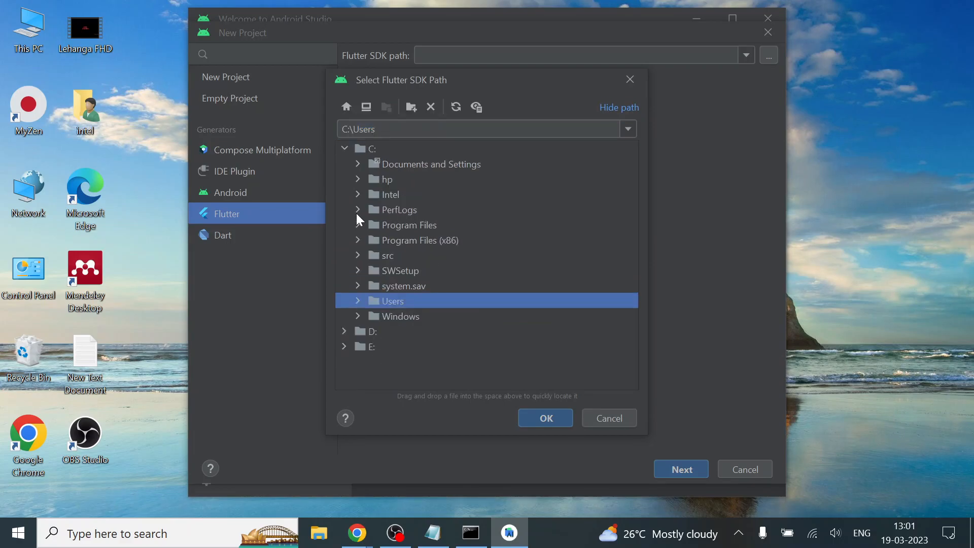
pyautogui.doubleClick(373, 254)
pyautogui.click(393, 270)
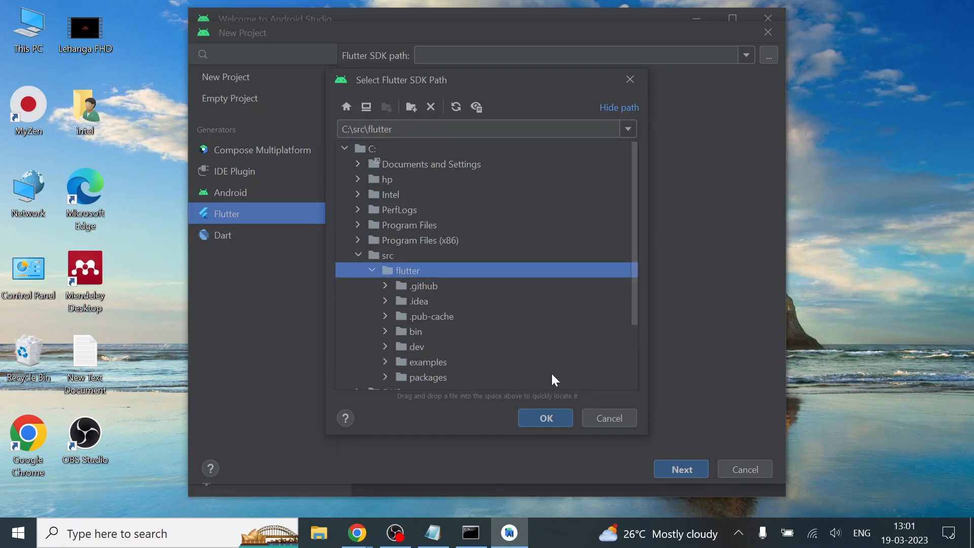
pyautogui.click(550, 420)
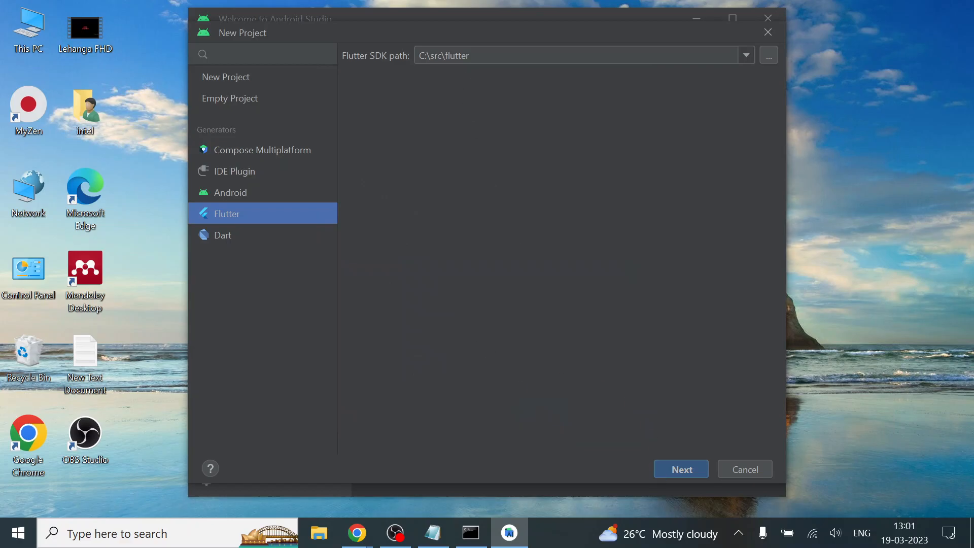
pyautogui.click(682, 470)
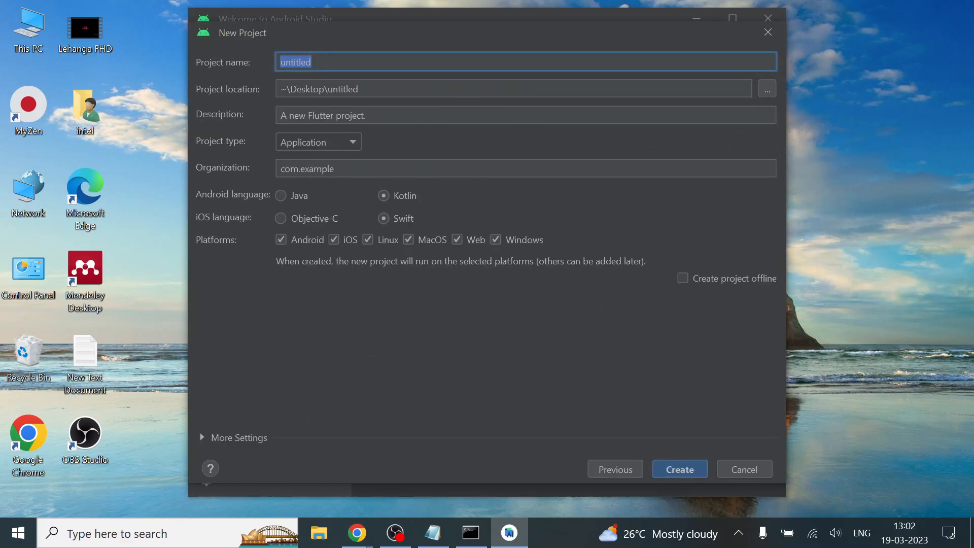
# Name the Flutter project tutorial
pyautogui.press('BackSpace')
pyautogui.write('tutorik')
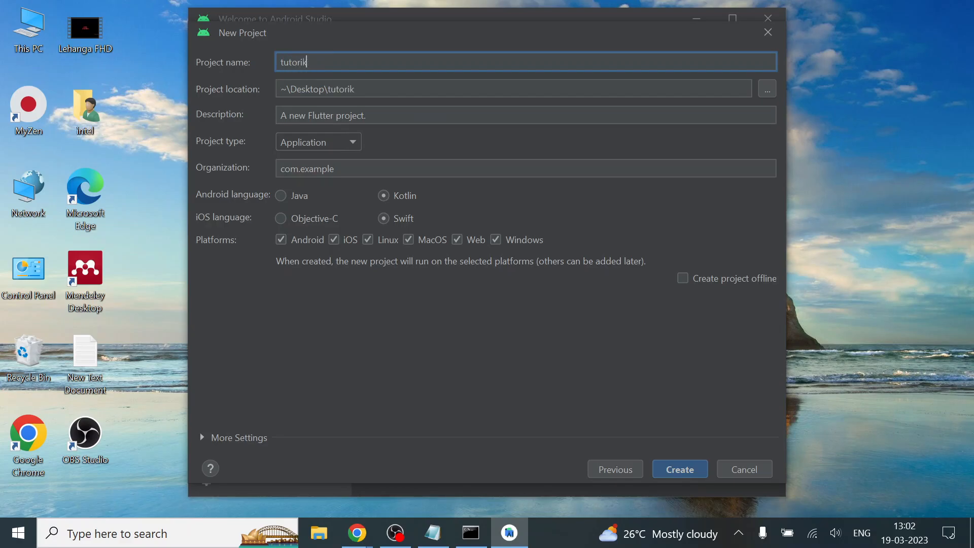
pyautogui.press('BackSpace')
pyautogui.write('al')
# Choose Java as the Android language, keep the default description, and create the Flutter project
pyautogui.click(280, 196)
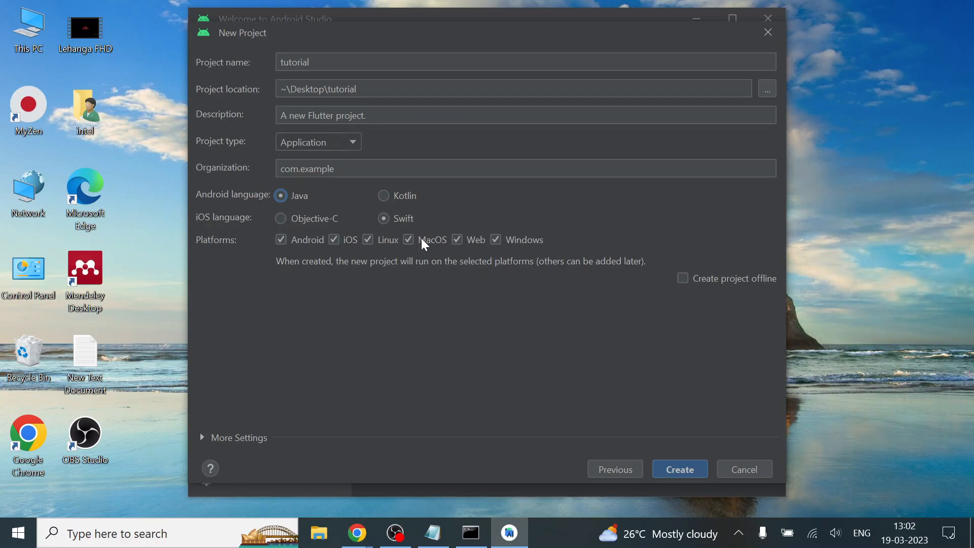
pyautogui.click(390, 196)
pyautogui.click(300, 203)
pyautogui.click(367, 116)
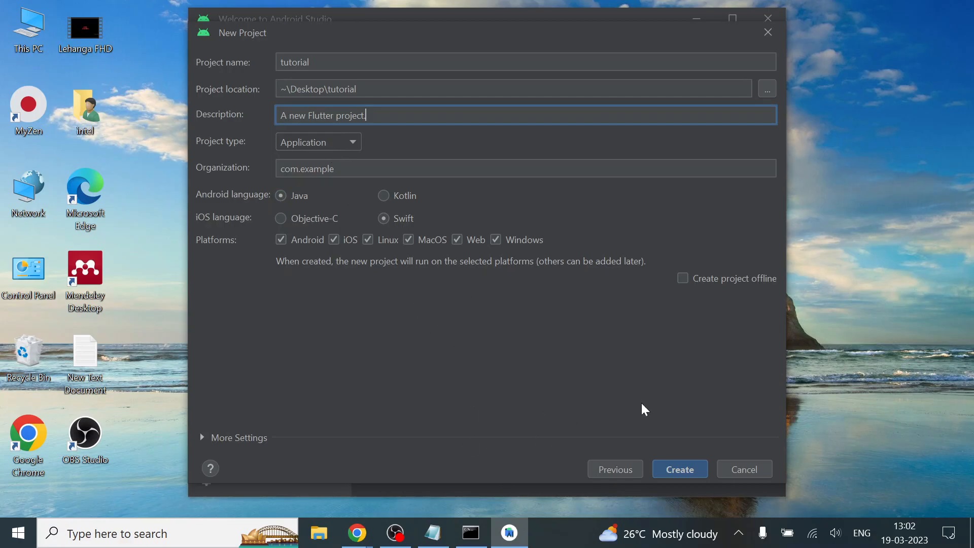
pyautogui.click(695, 470)
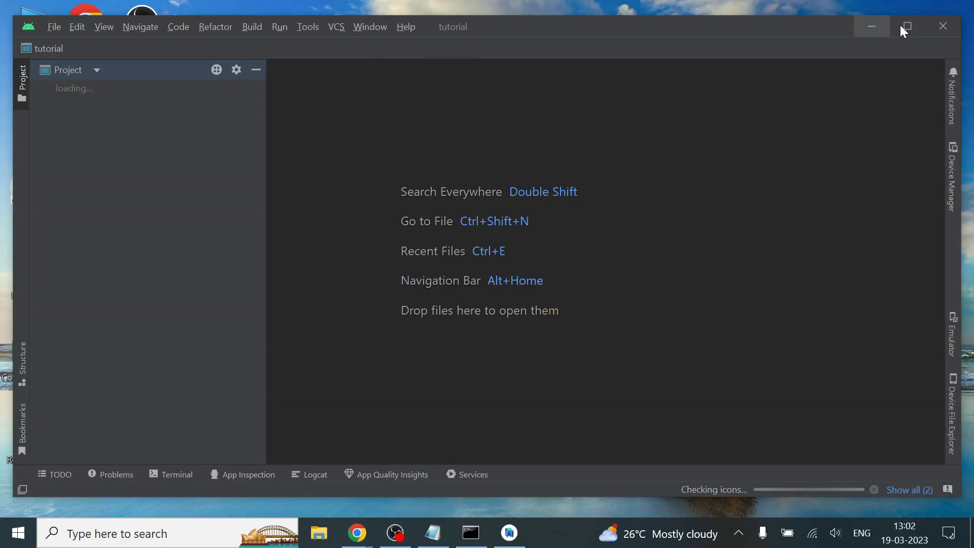
# Maximize the project window, then show the project tree as Project Files with the lib folder expanded
pyautogui.click(902, 29)
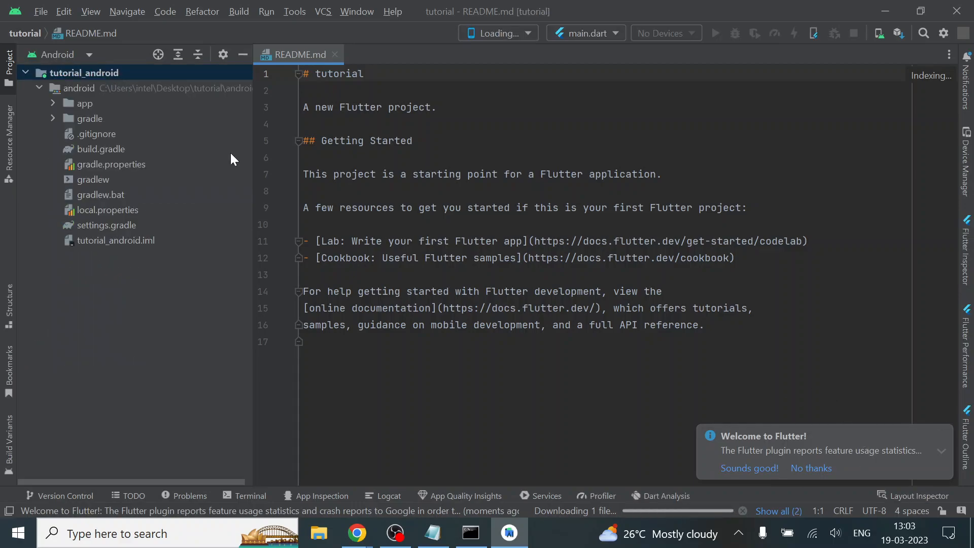
pyautogui.click(89, 55)
pyautogui.click(90, 55)
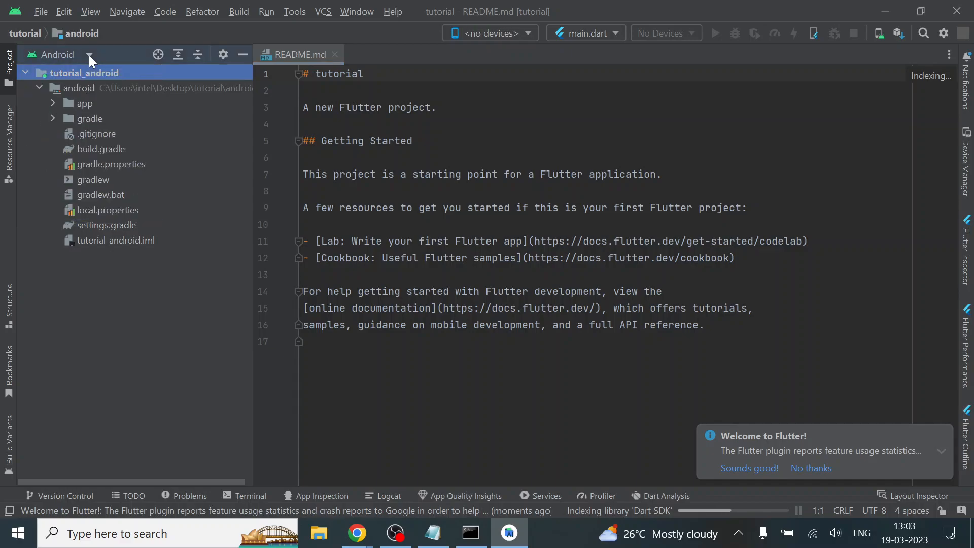
pyautogui.click(90, 56)
pyautogui.click(85, 107)
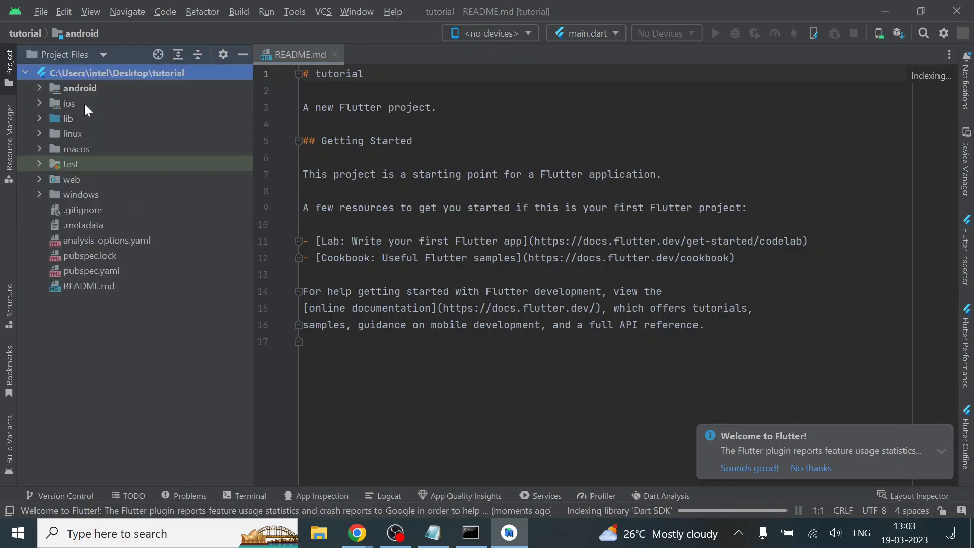
pyautogui.click(40, 117)
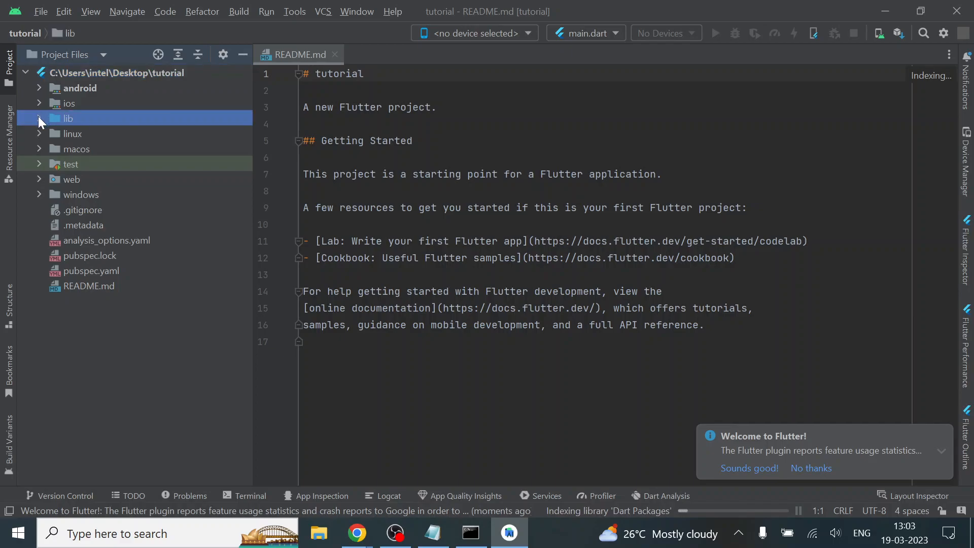
pyautogui.click(39, 118)
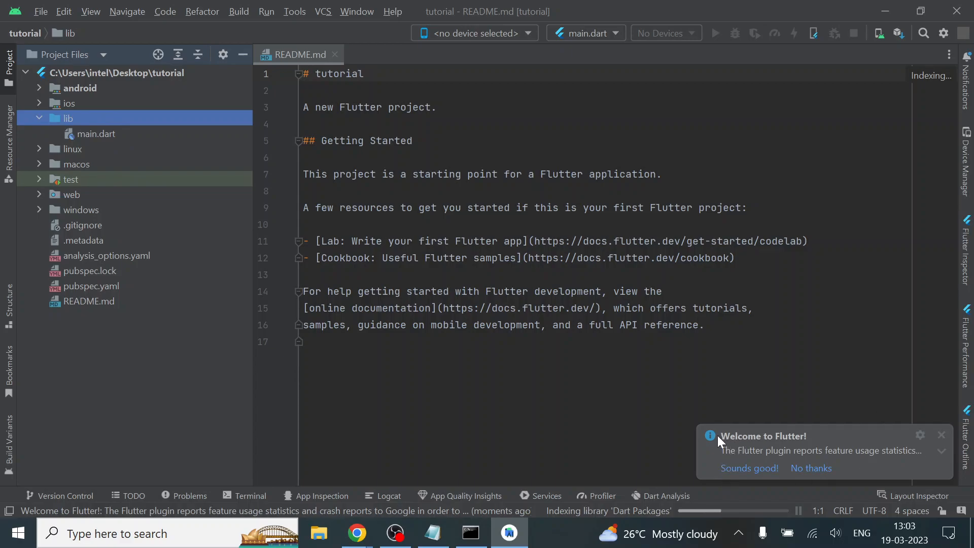
# Dismiss the Welcome to Flutter notification and check the background indexing progress
pyautogui.click(941, 436)
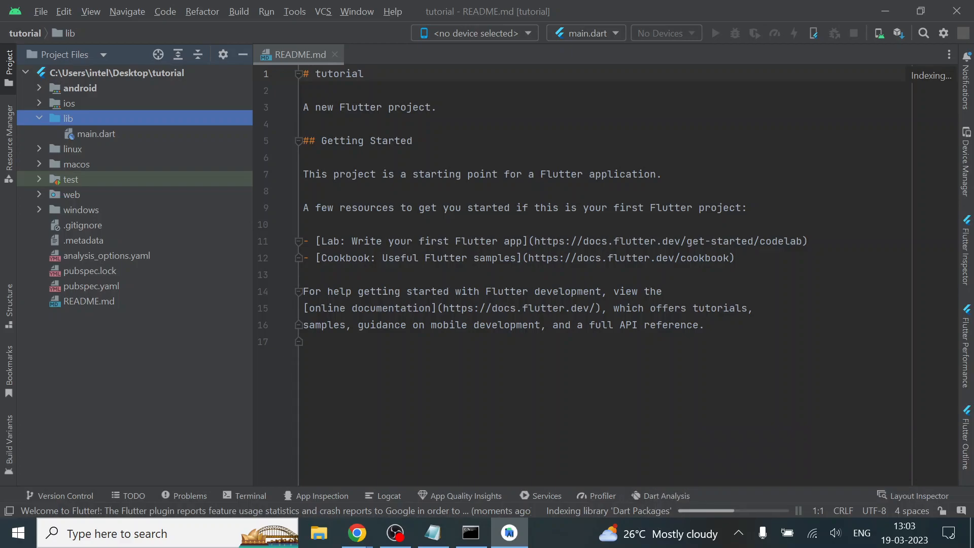
pyautogui.click(640, 512)
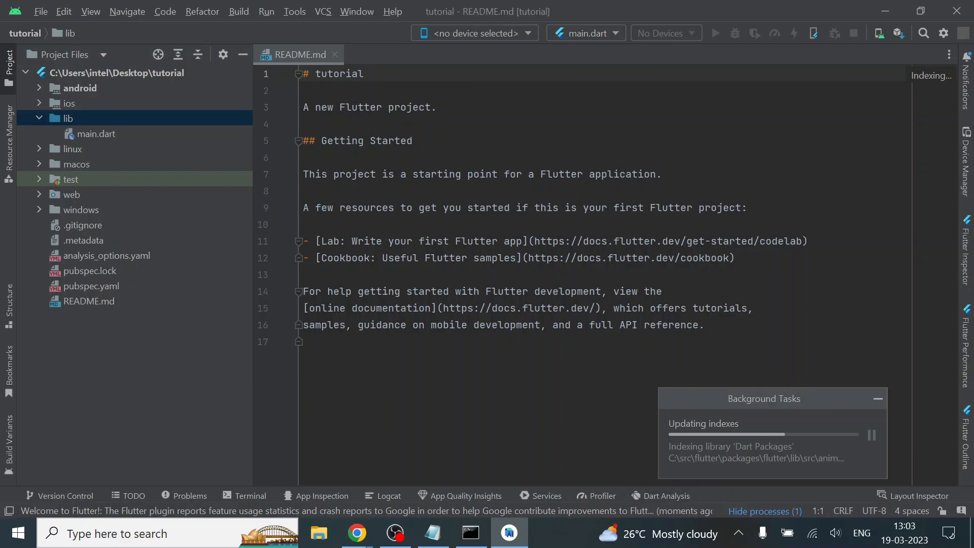
pyautogui.click(305, 91)
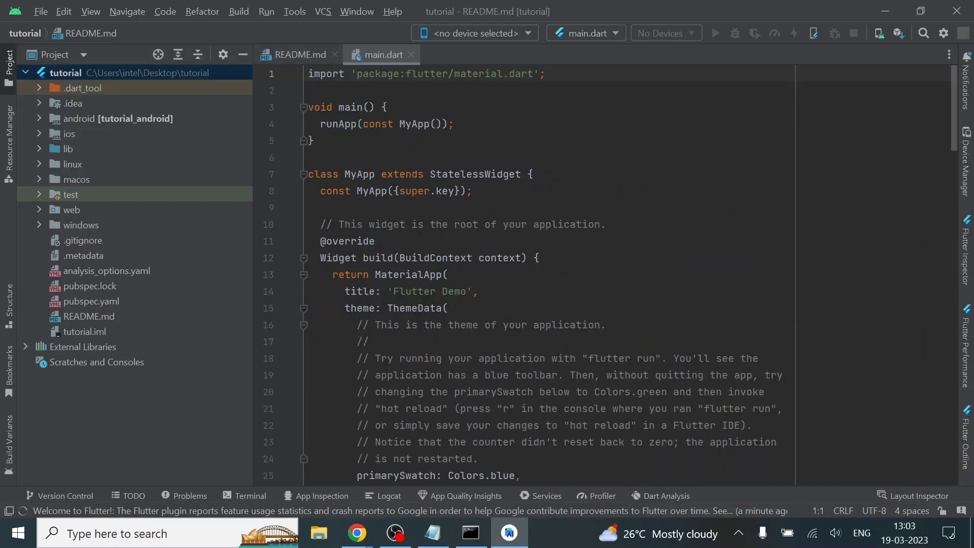
# Expand the lib folder in the project tree and select main.dart
pyautogui.click(39, 148)
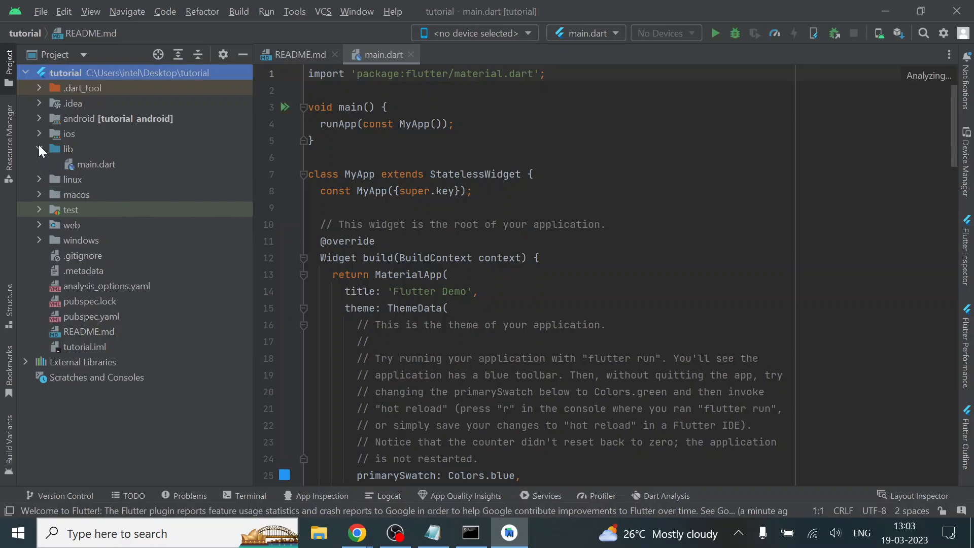
pyautogui.click(124, 164)
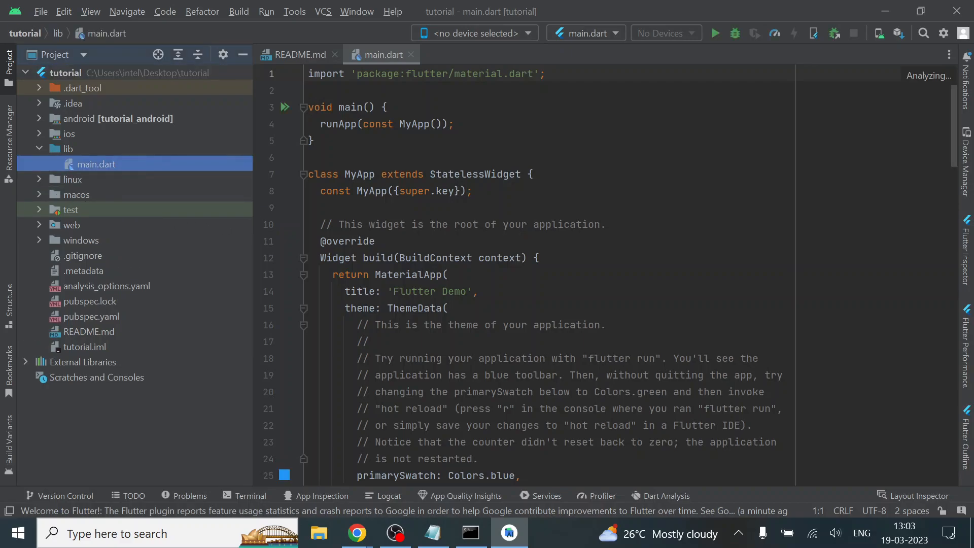
pyautogui.click(491, 32)
pyautogui.click(491, 33)
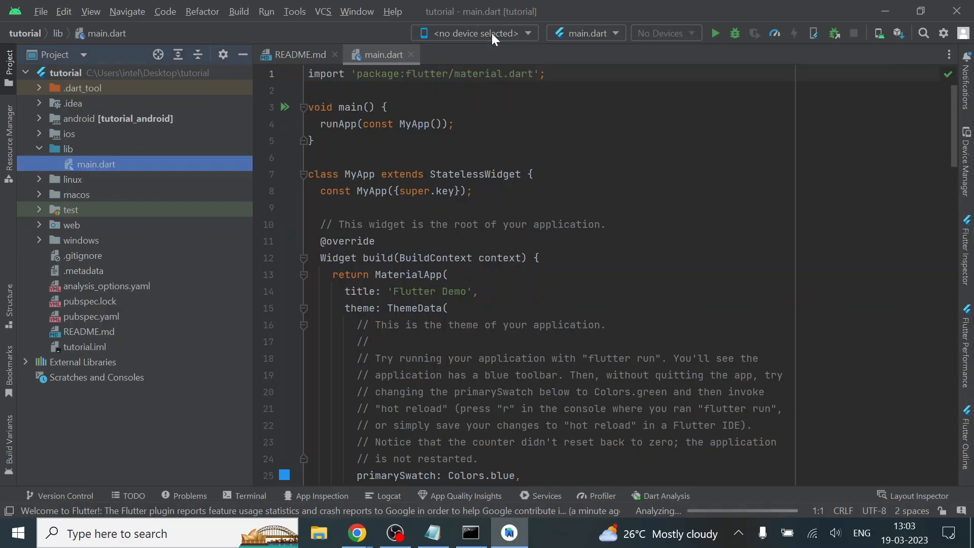
# Start creating a virtual device in the Device Manager, using the Pixel 6 Pro phone as its hardware definition
pyautogui.click(880, 35)
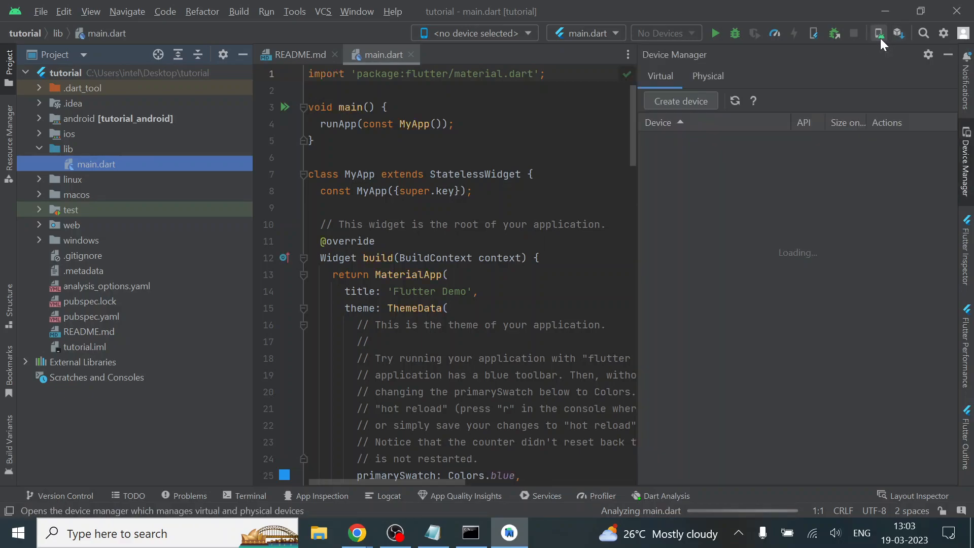
pyautogui.click(676, 107)
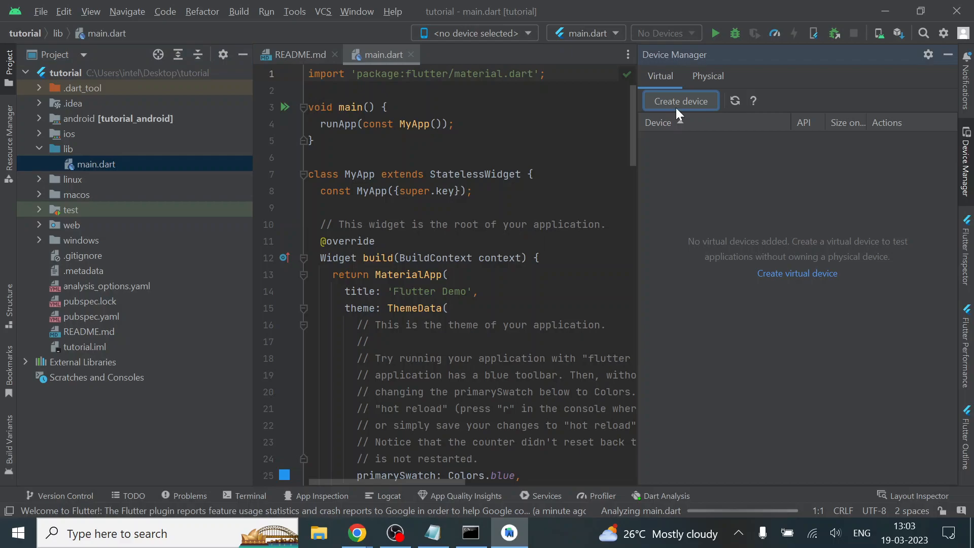
pyautogui.click(668, 106)
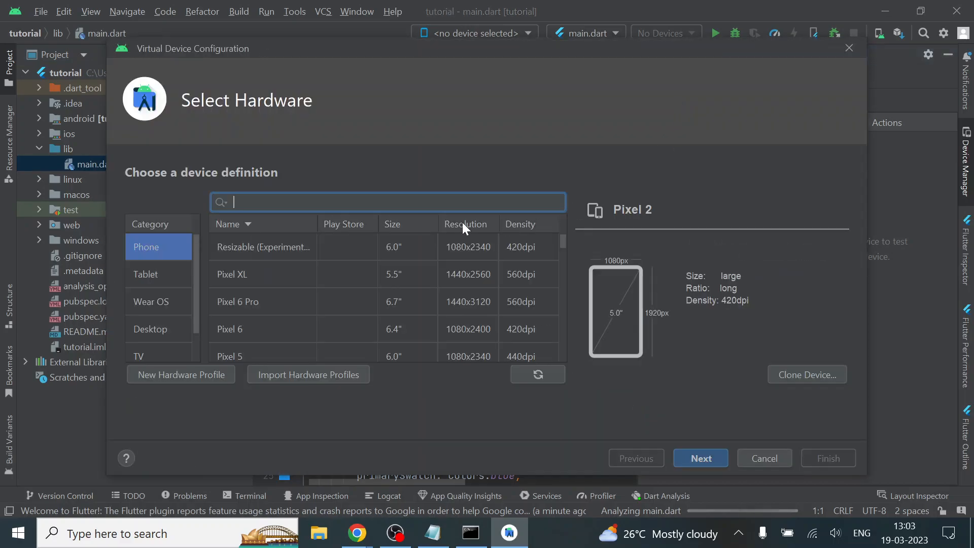
pyautogui.click(309, 311)
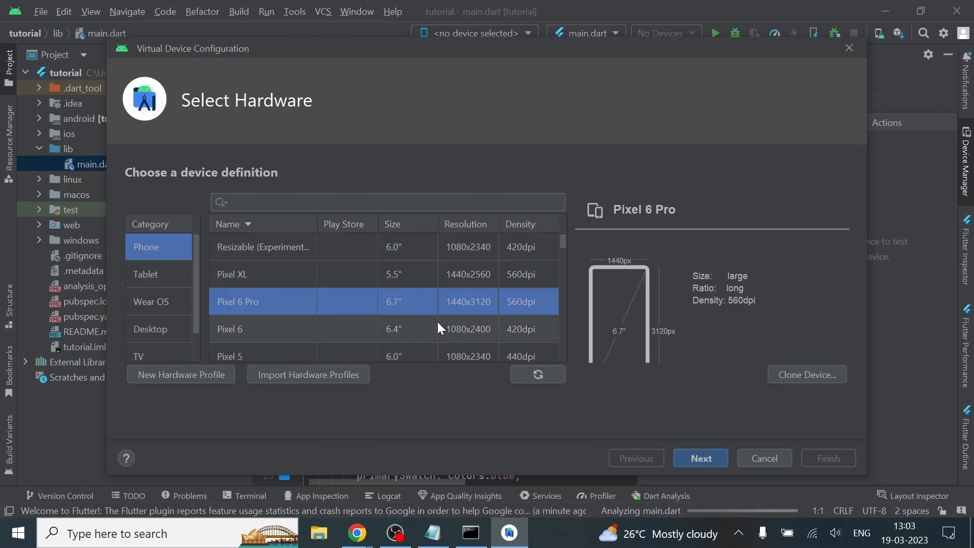
pyautogui.click(696, 459)
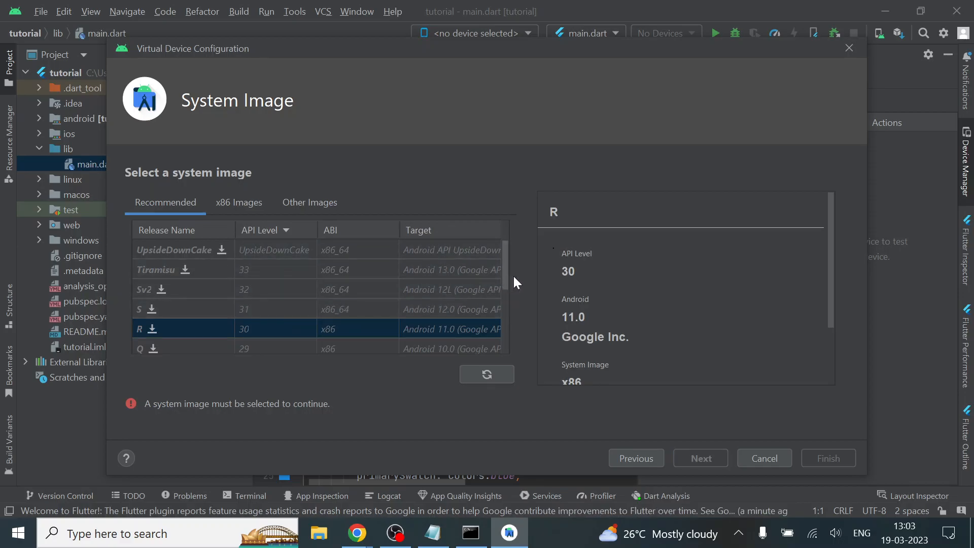
# Download and install the Pie system image (API 28, x86, Android 9.0 with Google APIs)
pyautogui.scroll(-1, 358, 326)
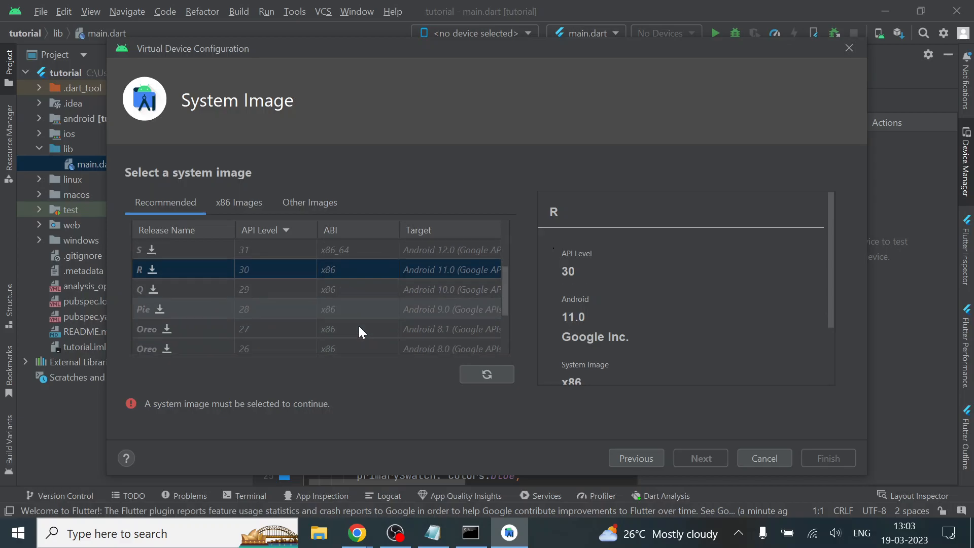
pyautogui.click(159, 311)
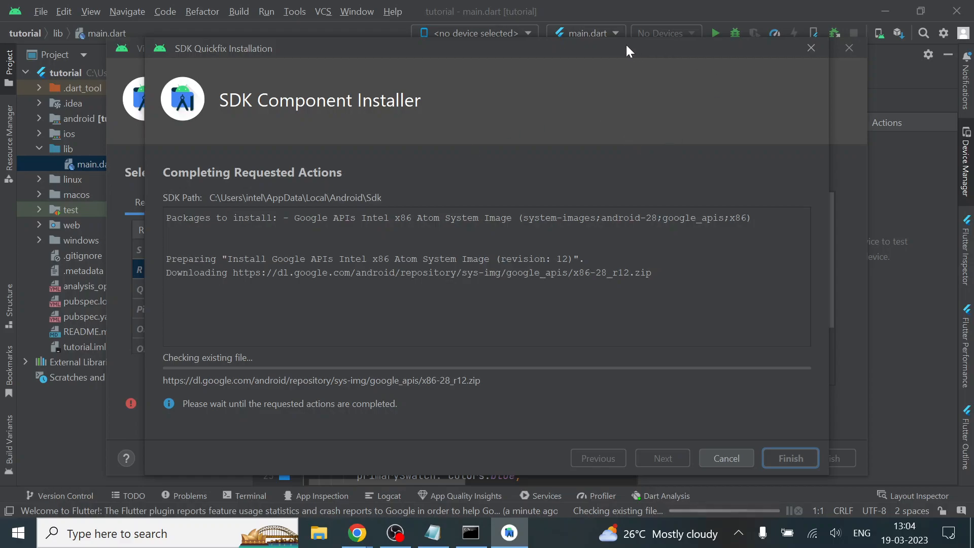
pyautogui.moveTo(624, 46); pyautogui.dragTo(618, 27)
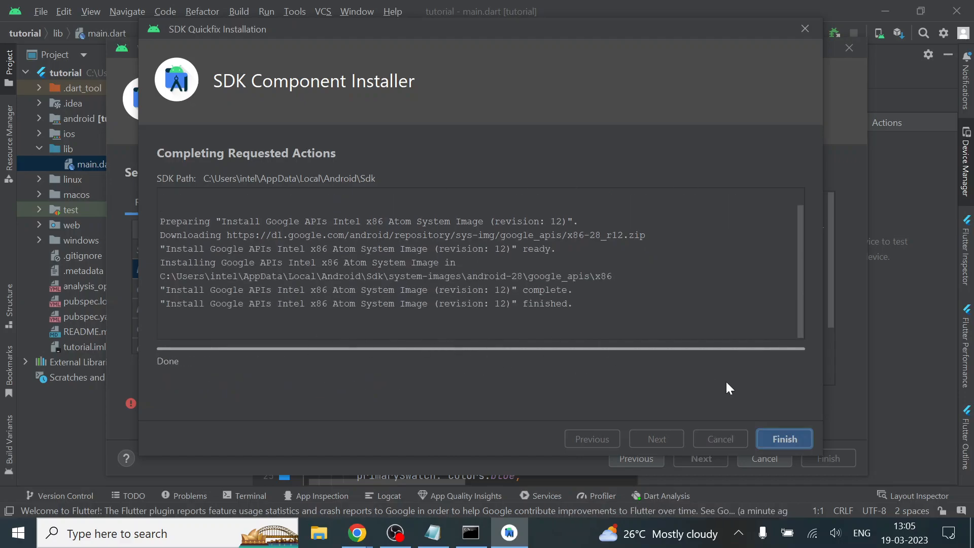
pyautogui.click(791, 438)
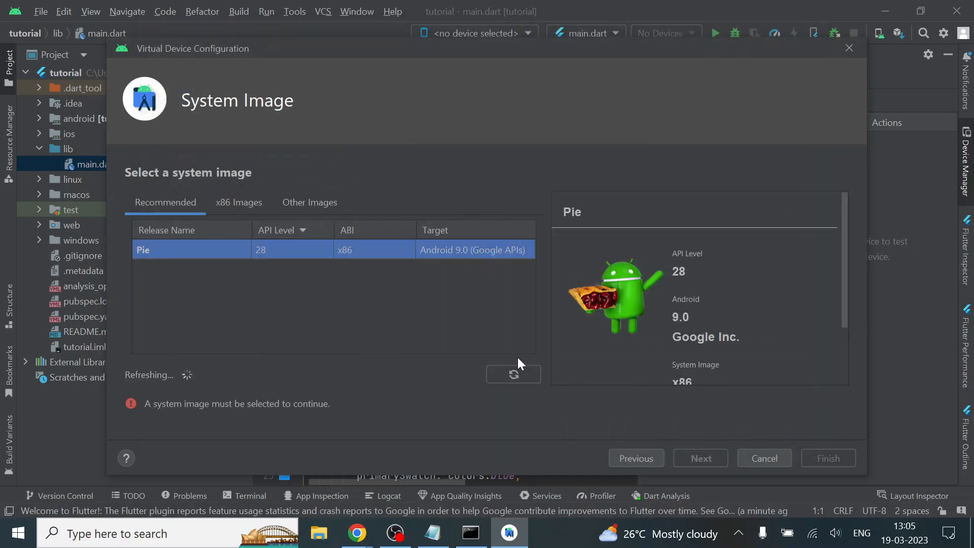
# Finish creating the virtual device with the Pie image, keeping the name Pixel 6 Pro API 28 and portrait orientation
pyautogui.scroll(-1, 312, 327)
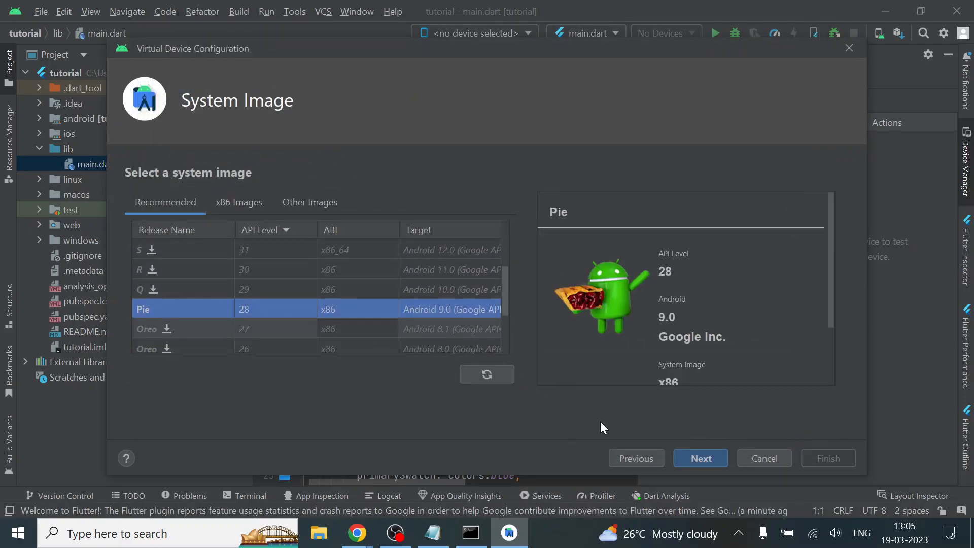
pyautogui.click(690, 452)
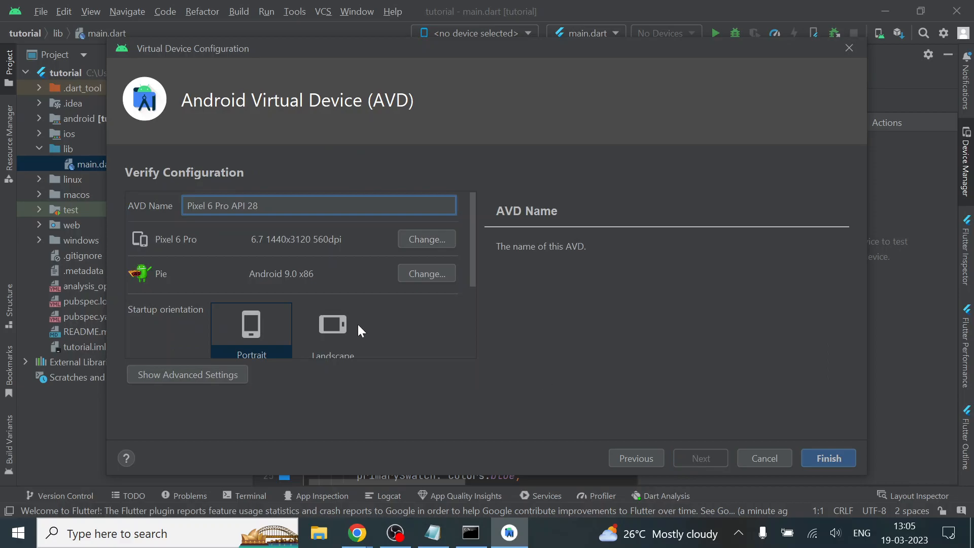
pyautogui.click(832, 457)
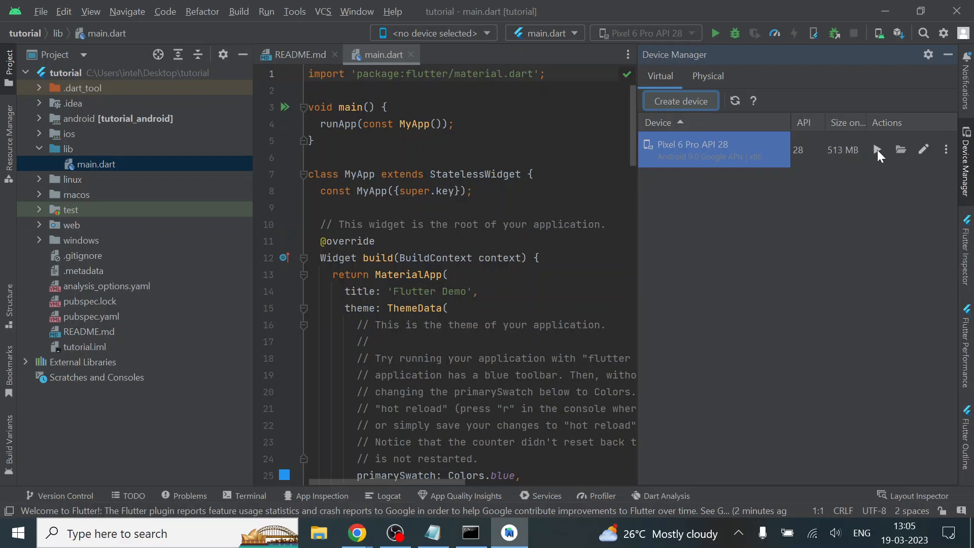
# Launch the Pixel 6 Pro API 28 virtual device and hide the Device Manager
pyautogui.click(877, 151)
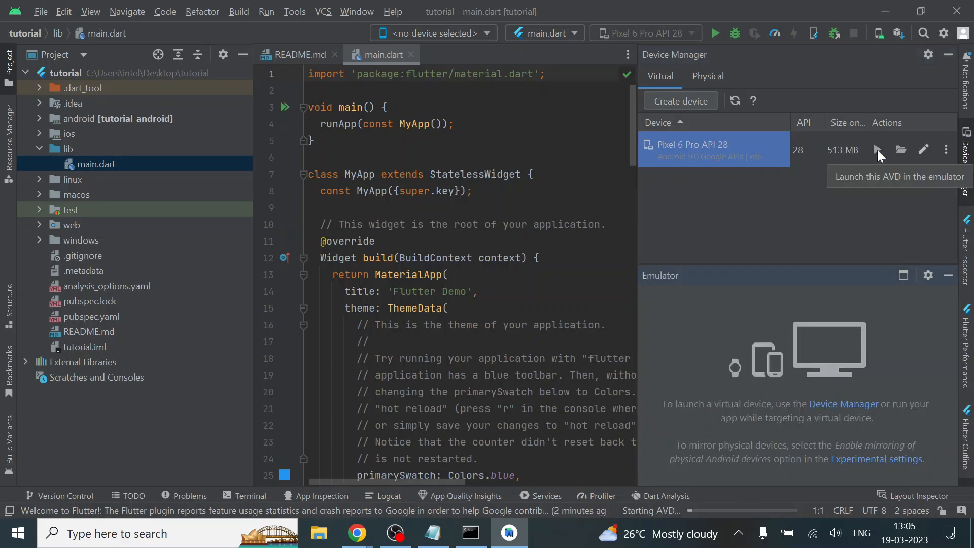
pyautogui.click(948, 57)
# Widen the code editor by narrowing the project tree and the emulator area on either side
pyautogui.moveTo(634, 228); pyautogui.dragTo(663, 222)
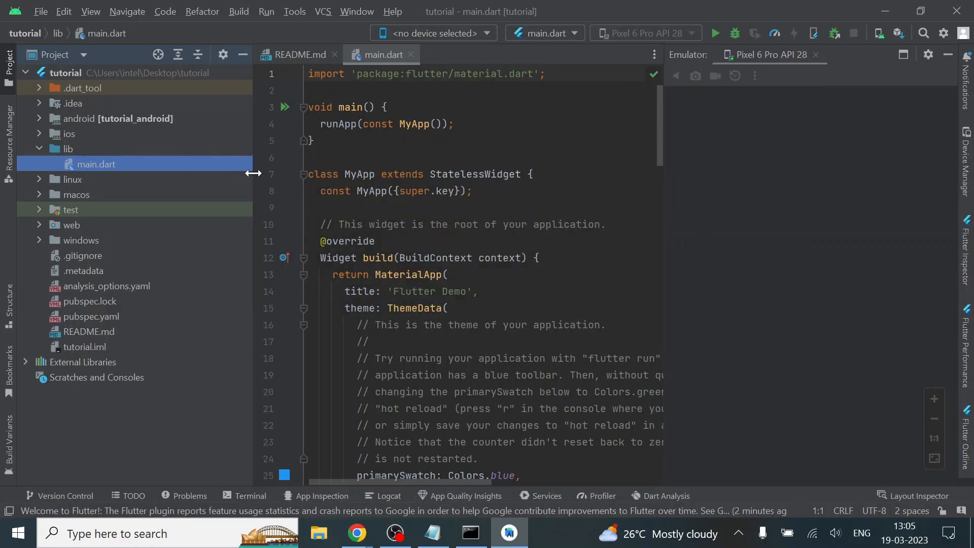
pyautogui.moveTo(253, 173); pyautogui.dragTo(210, 175)
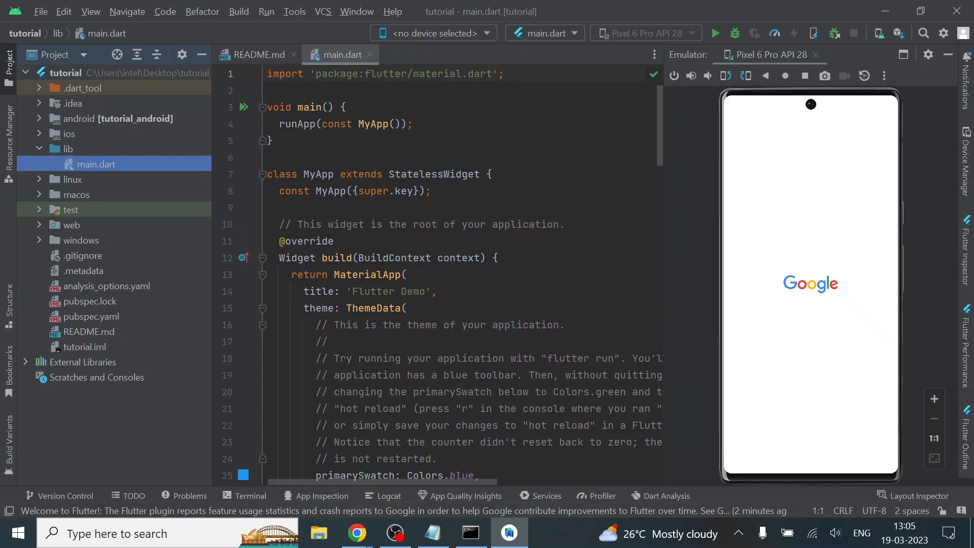
pyautogui.moveTo(665, 261); pyautogui.dragTo(771, 273)
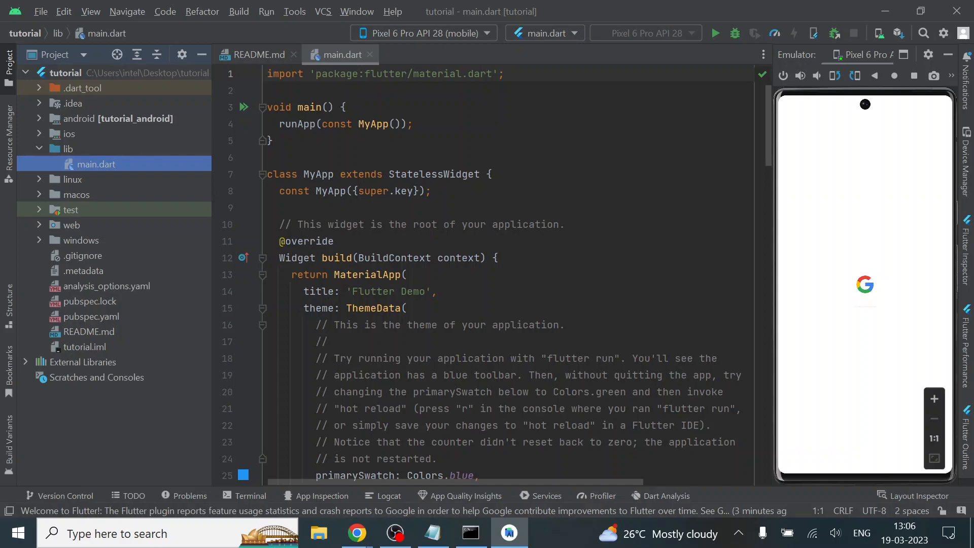
pyautogui.scroll(-20, 487, 274)
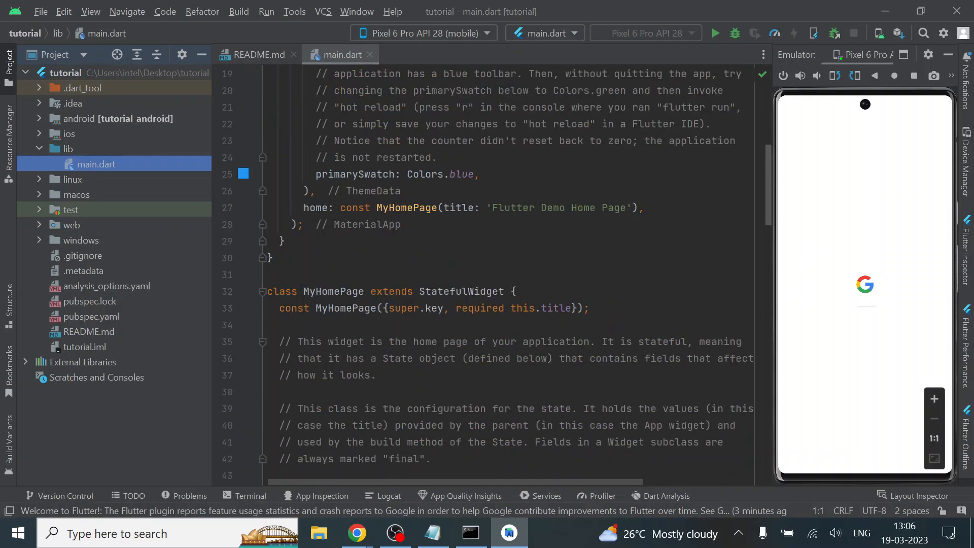
pyautogui.scroll(15, 487, 274)
pyautogui.scroll(7, 486, 274)
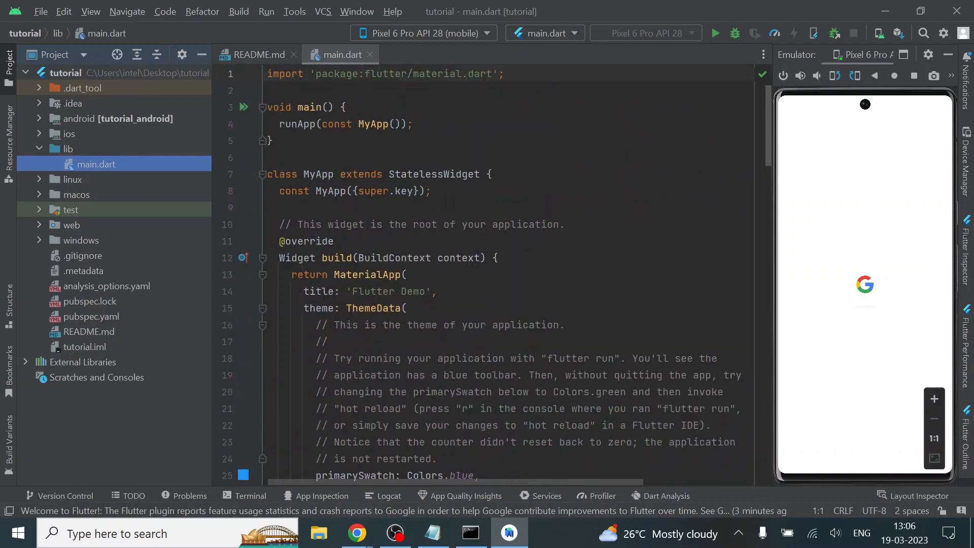
# Create a new Dart file named homepage in the lib folder
pyautogui.click(68, 150)
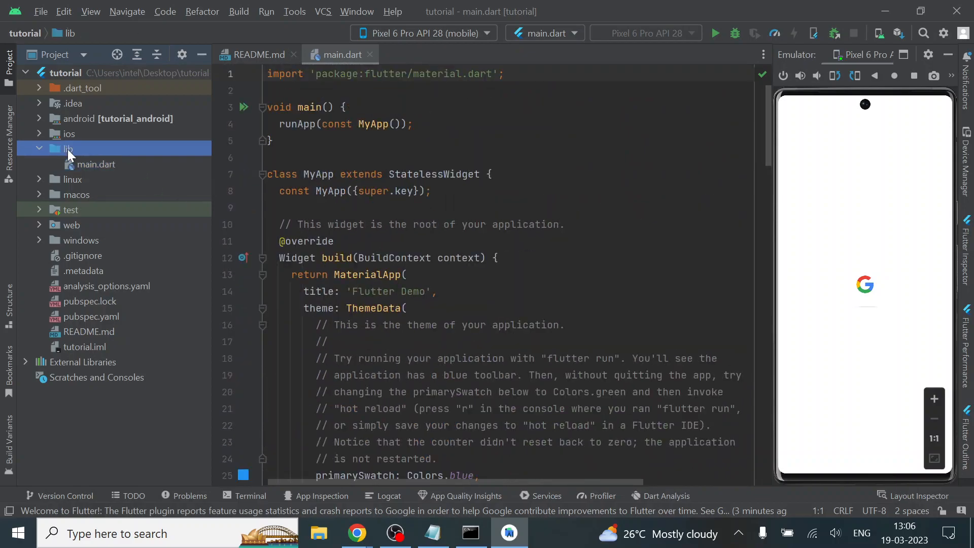
pyautogui.rightClick(93, 151)
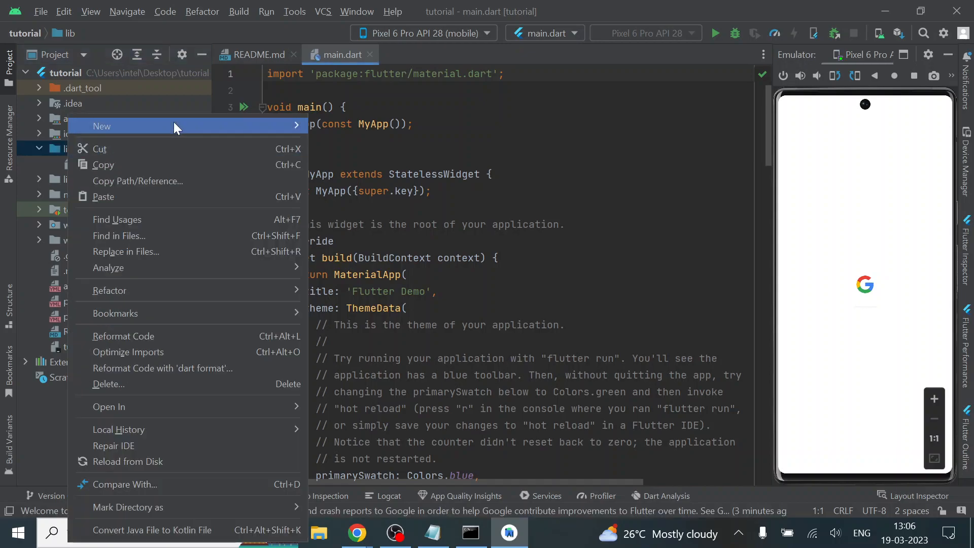
pyautogui.moveTo(174, 125)
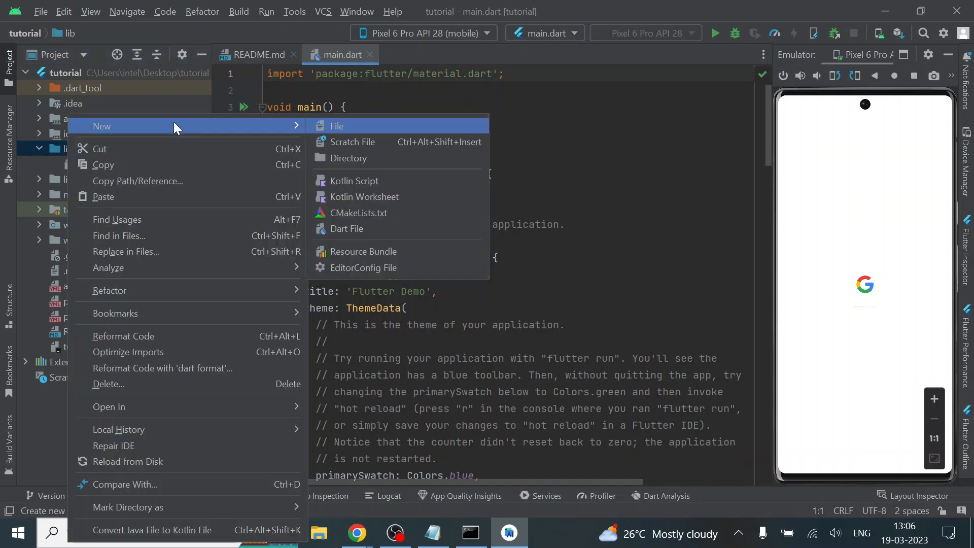
pyautogui.click(355, 229)
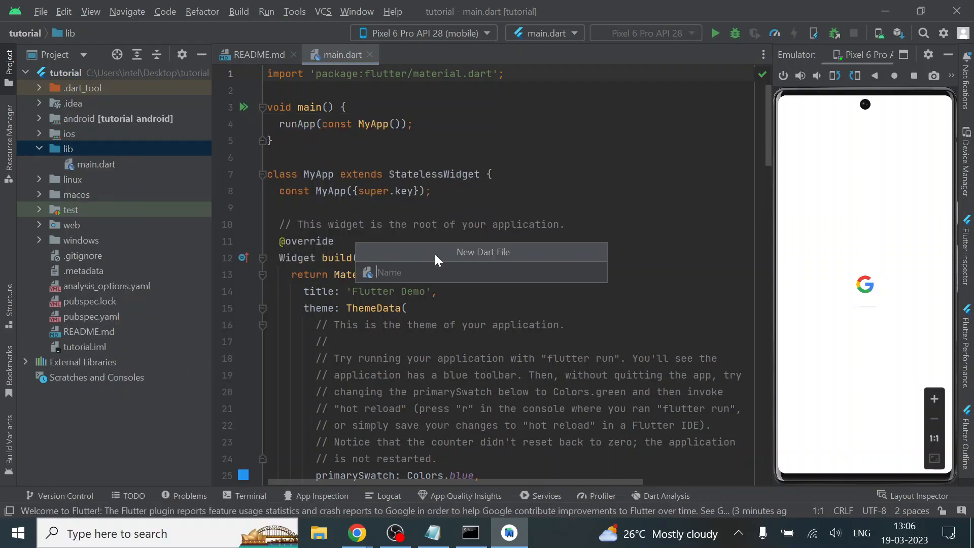
pyautogui.write('homepage')
pyautogui.press('Return')
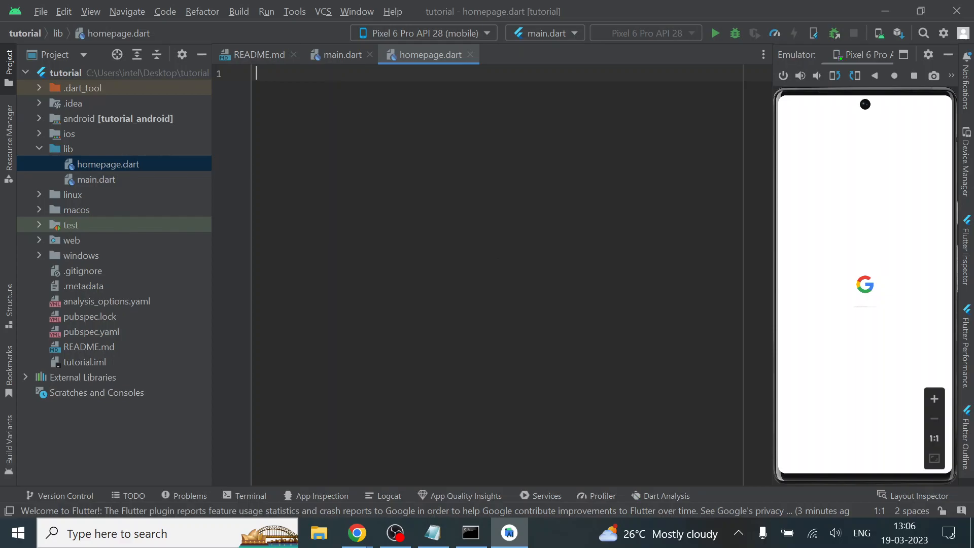
# Close README.md and bring main.dart back into view in the editor to look over its code
pyautogui.click(293, 54)
pyautogui.click(98, 181)
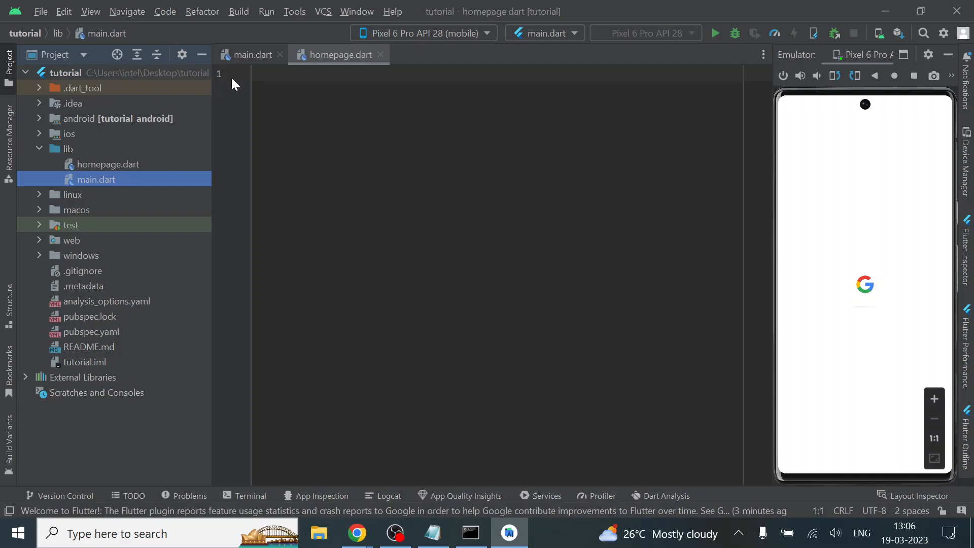
pyautogui.click(244, 56)
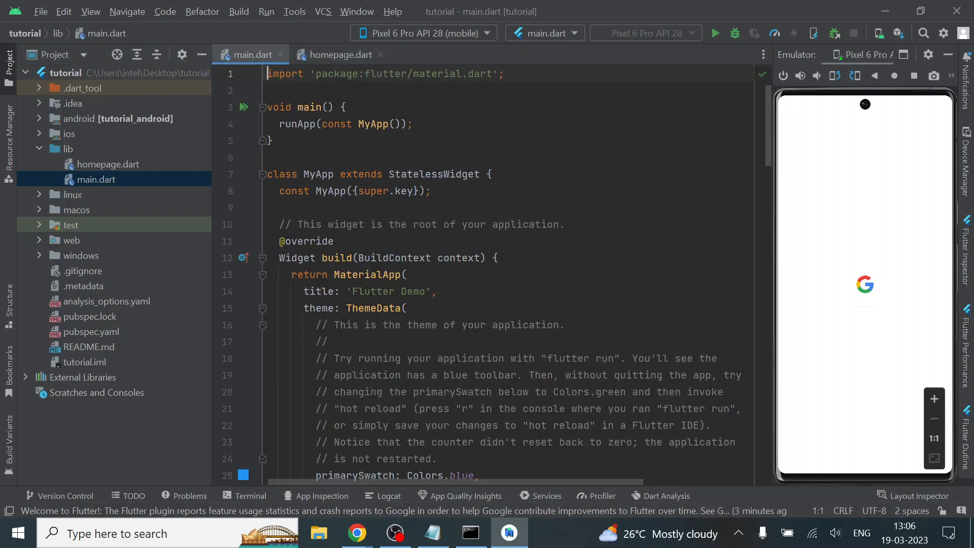
pyautogui.click(409, 308)
pyautogui.scroll(-15, 409, 308)
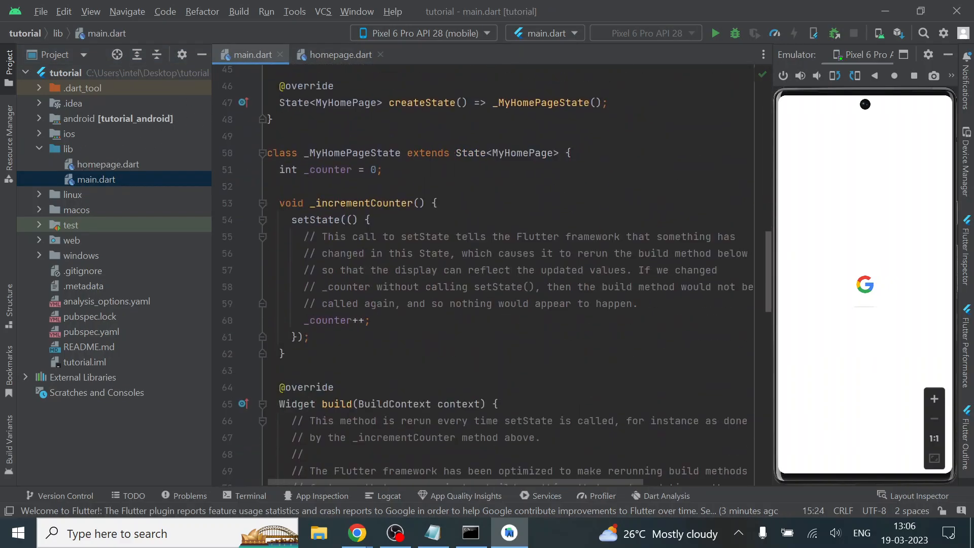
pyautogui.scroll(15, 409, 308)
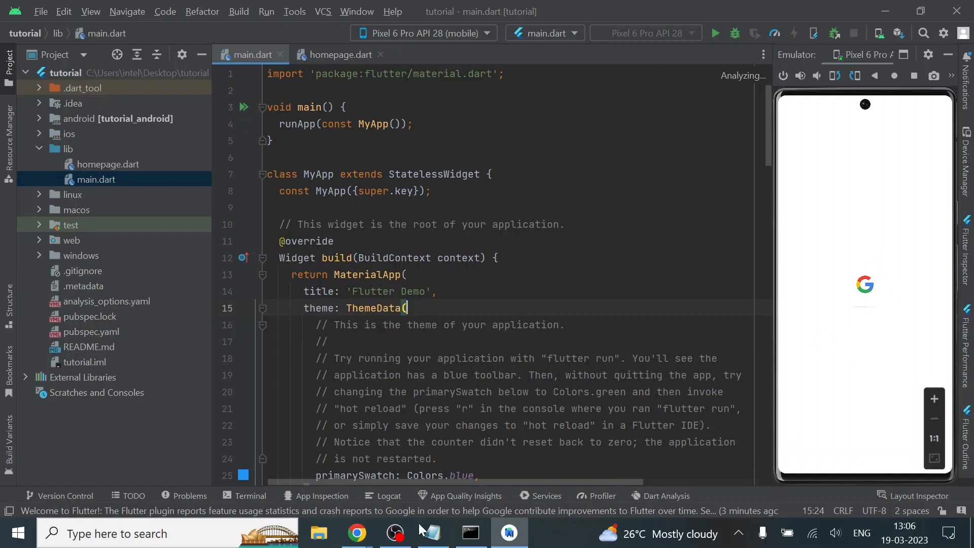
pyautogui.click(395, 533)
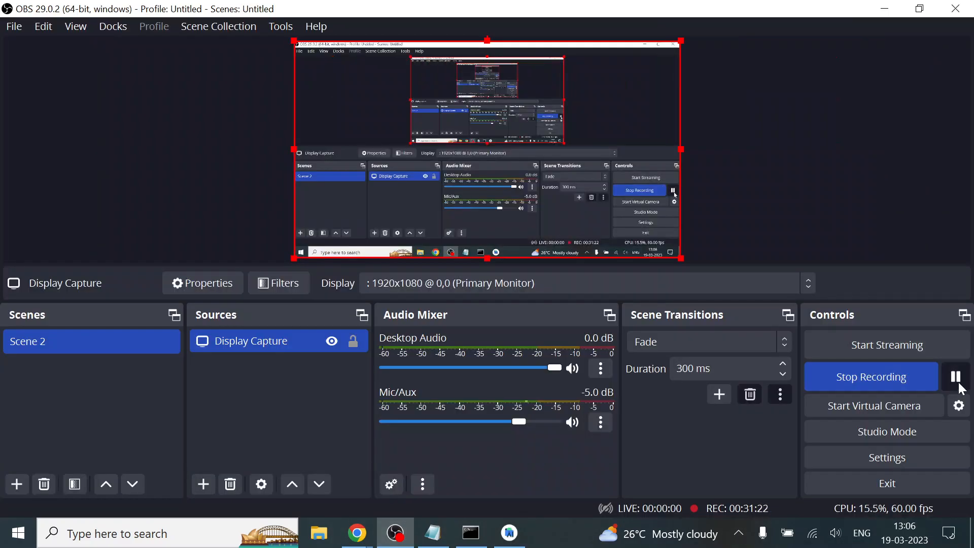
pyautogui.click(396, 542)
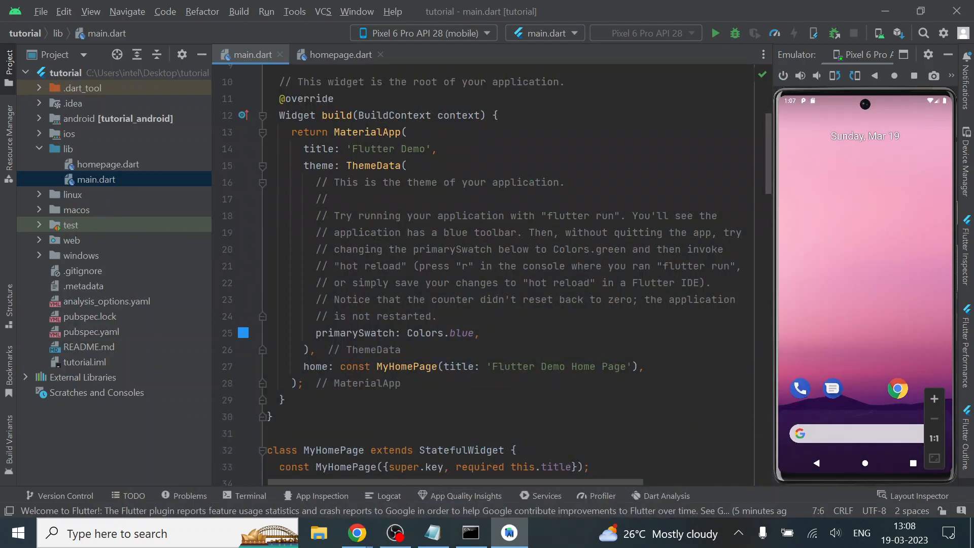
# Run main.dart on the Pixel 6 Pro API 28 emulator and show its launch output
pyautogui.click(715, 30)
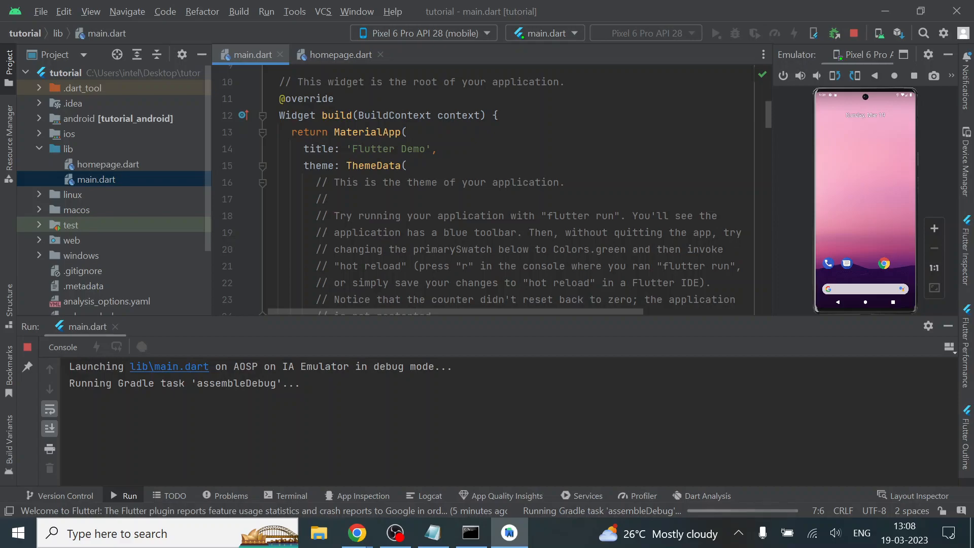
pyautogui.click(70, 400)
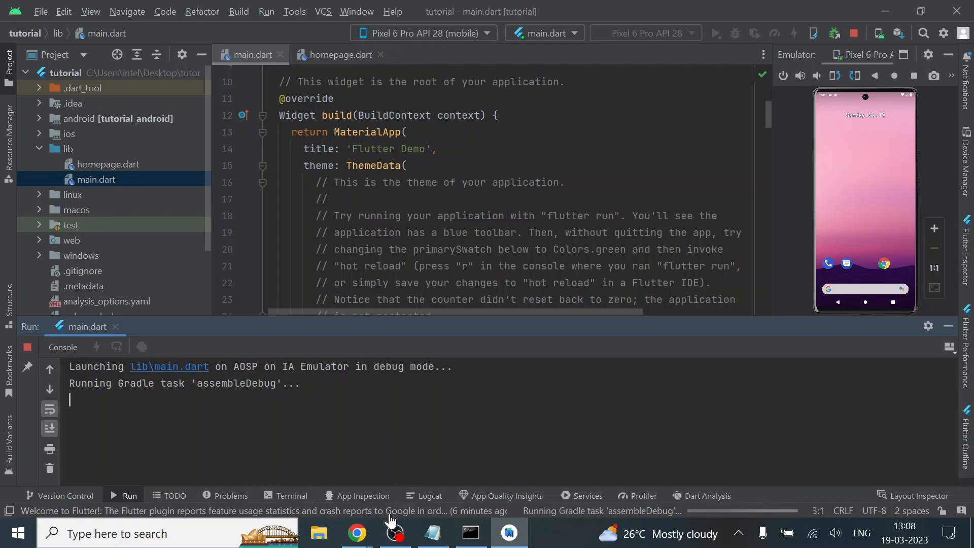
pyautogui.click(395, 532)
pyautogui.click(951, 377)
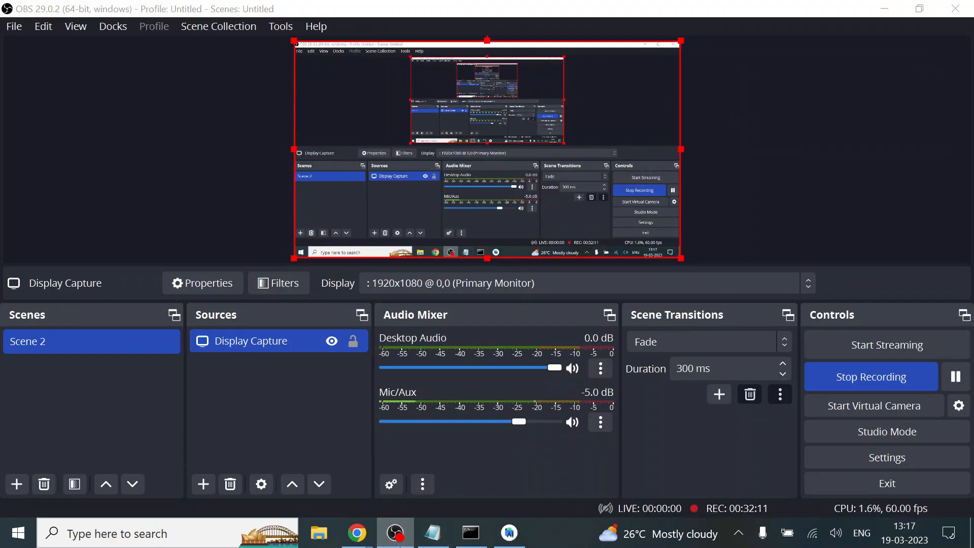
pyautogui.click(510, 532)
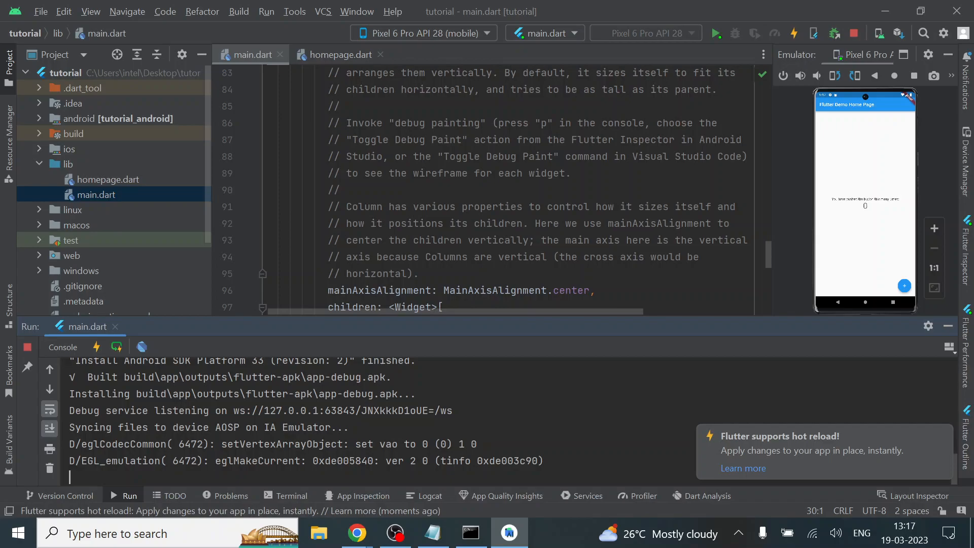
# Hide the run output and the hot reload notification, and enlarge the emulator area beside the code
pyautogui.click(950, 331)
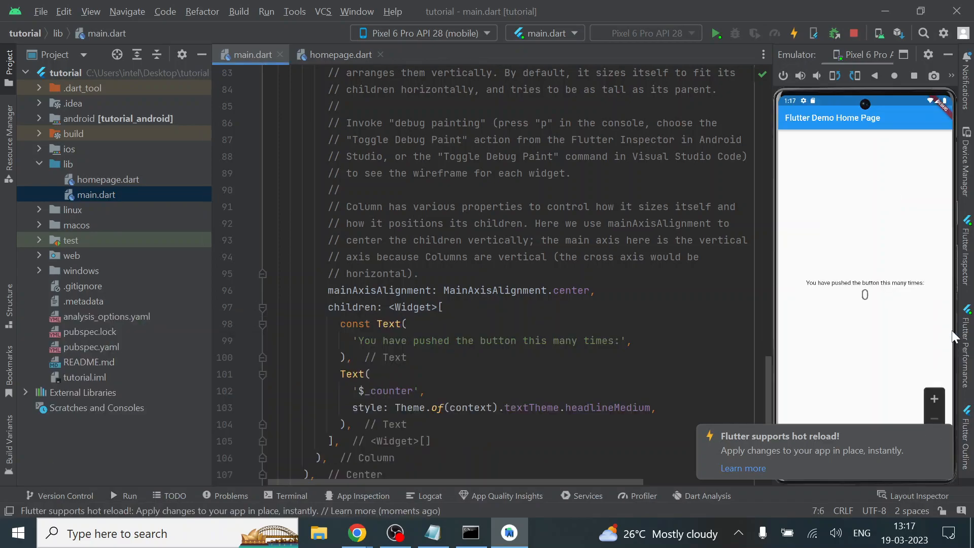
pyautogui.click(940, 435)
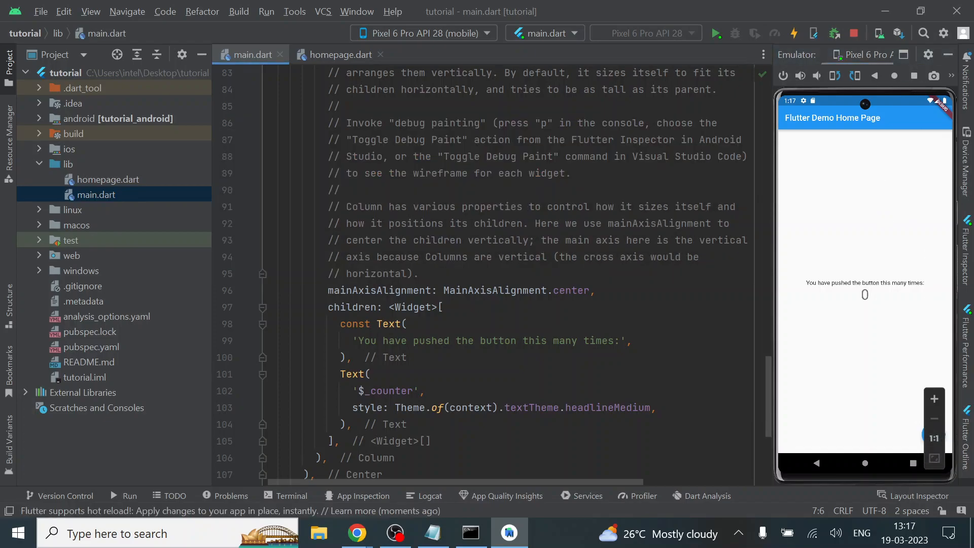
pyautogui.moveTo(770, 193); pyautogui.dragTo(570, 210)
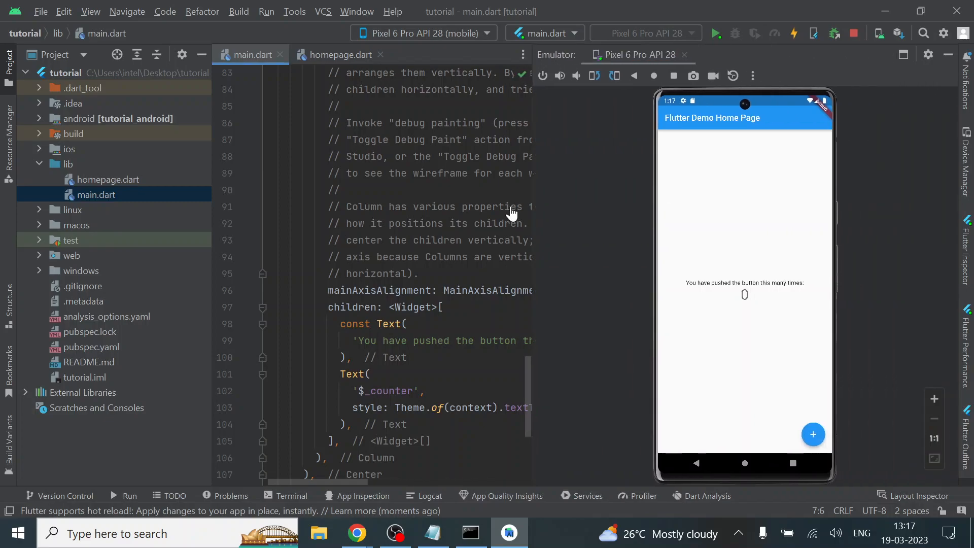
# Test the running Flutter demo app by increasing its counter to 4
pyautogui.click(806, 440)
pyautogui.click(806, 439)
pyautogui.click(805, 439)
pyautogui.click(805, 439)
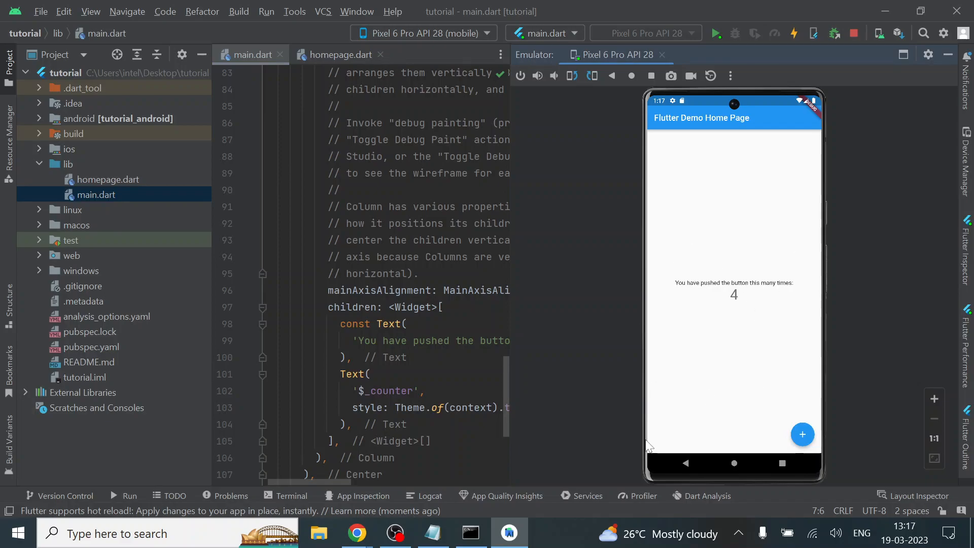